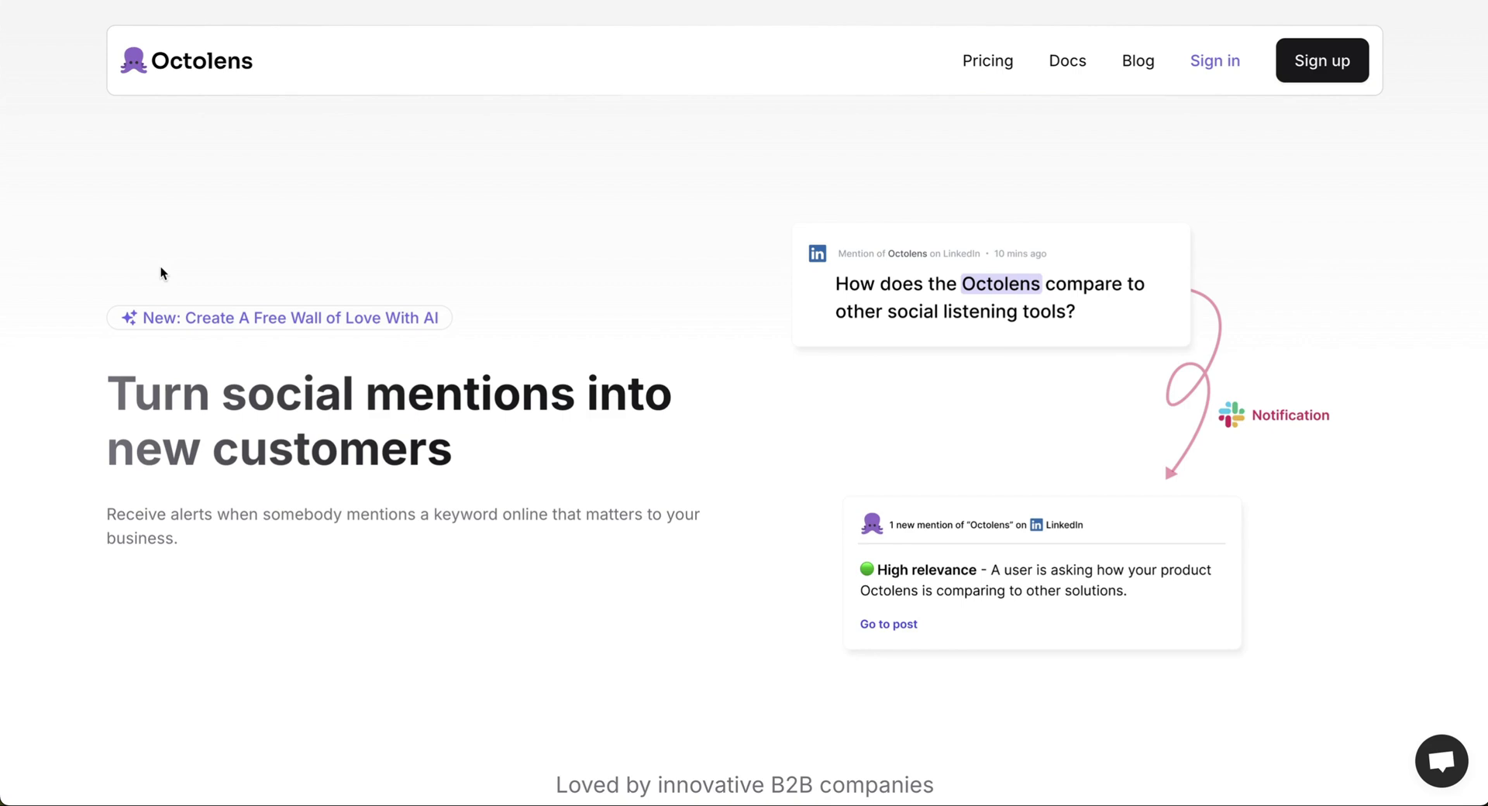
Step: Scroll through the Octolens homepage content above the pricing section
scroll(570, 357, "down", 2)
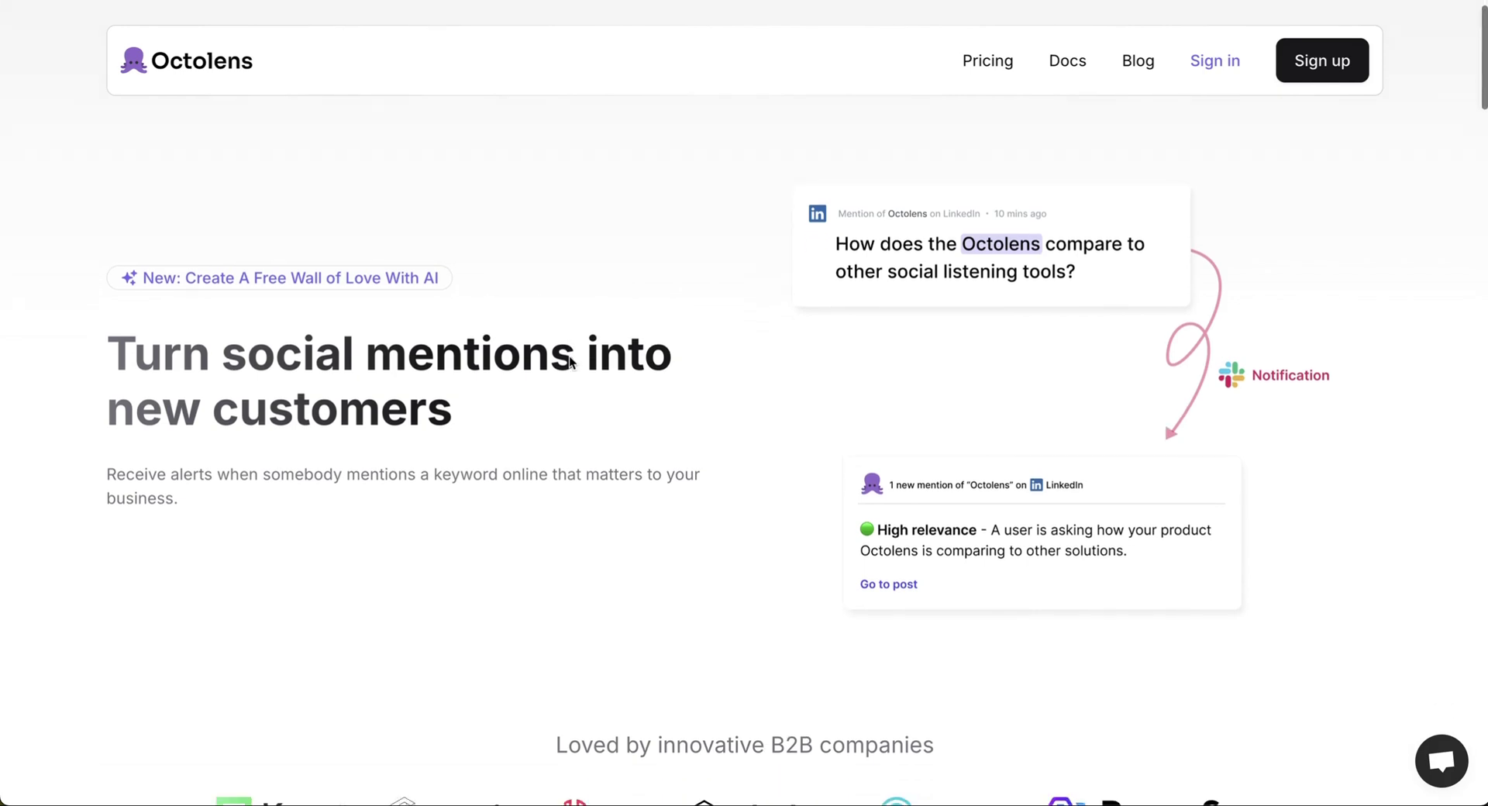
scroll(1089, 397, "down", 7)
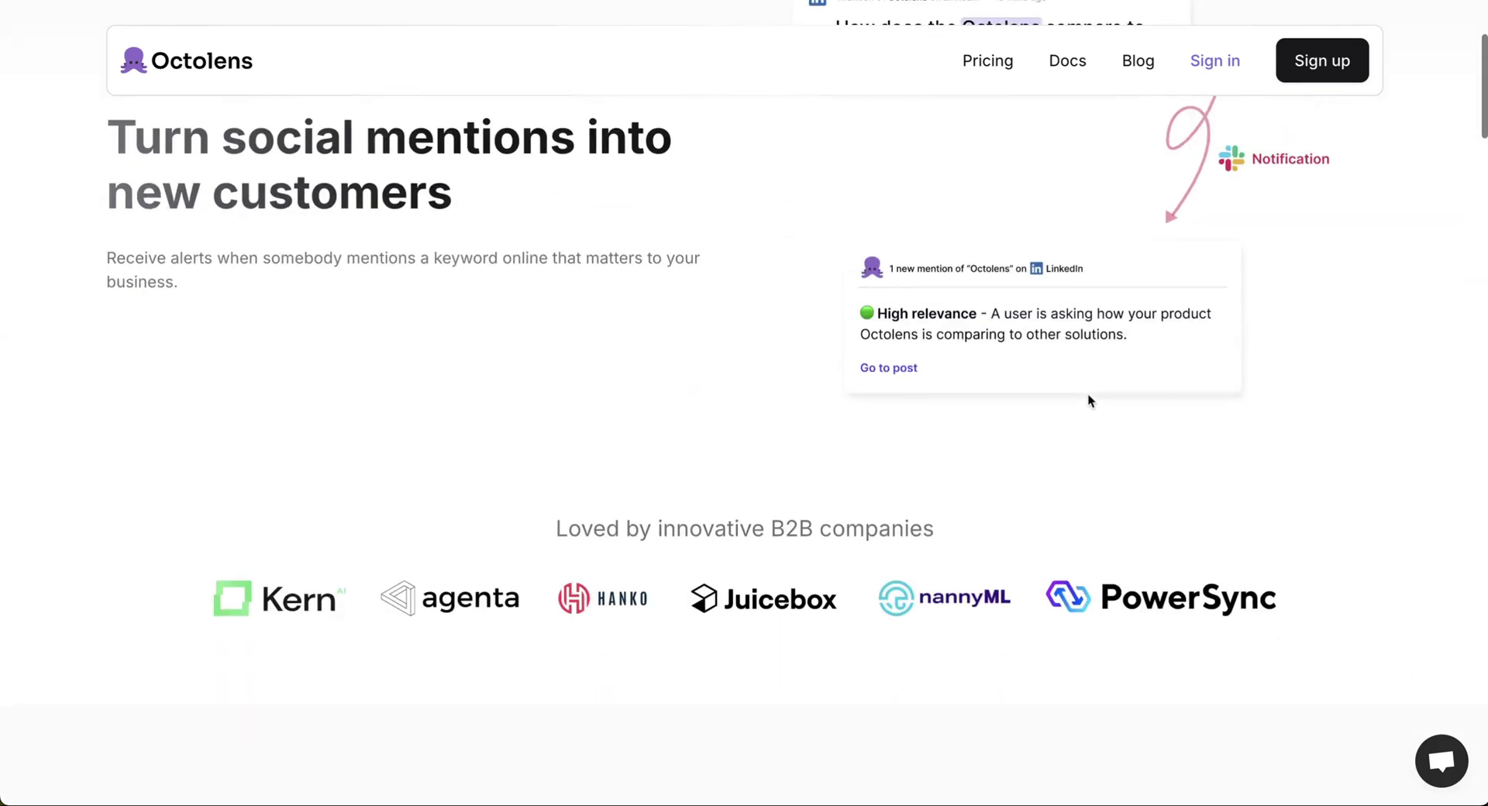
scroll(1089, 401, "down", 2)
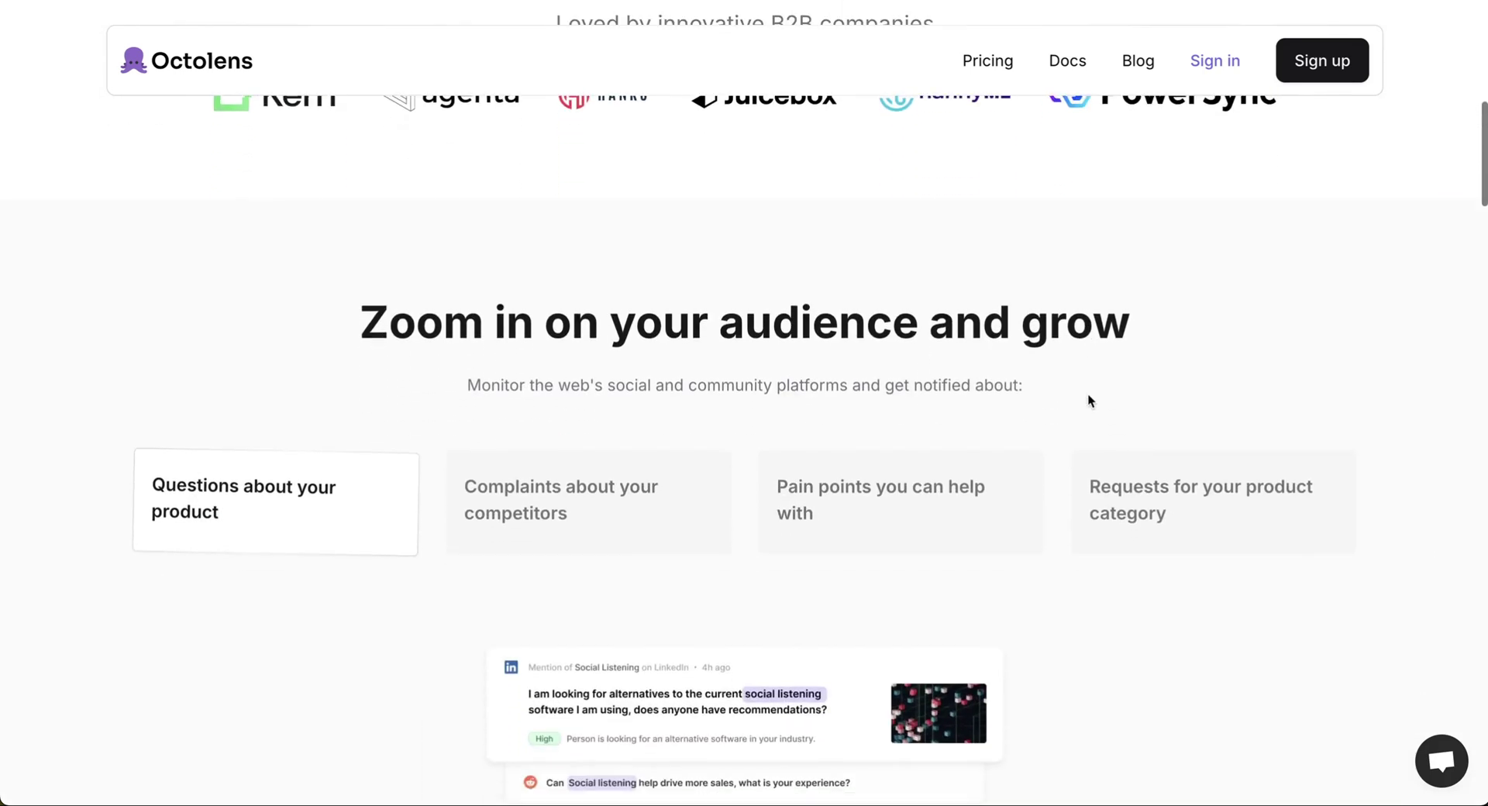
scroll(1088, 401, "up", 2)
scroll(1088, 397, "down", 3)
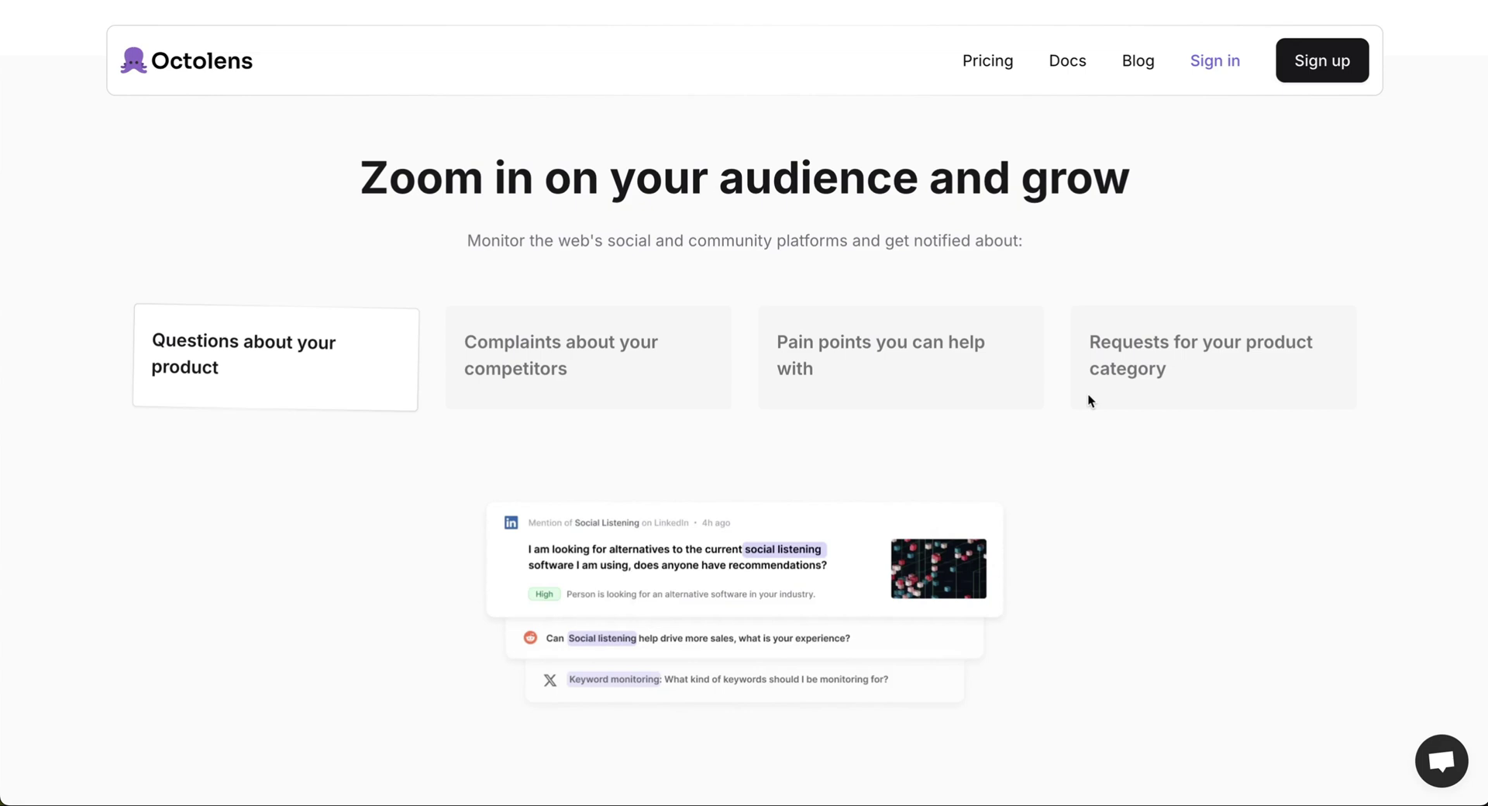
scroll(868, 363, "down", 4)
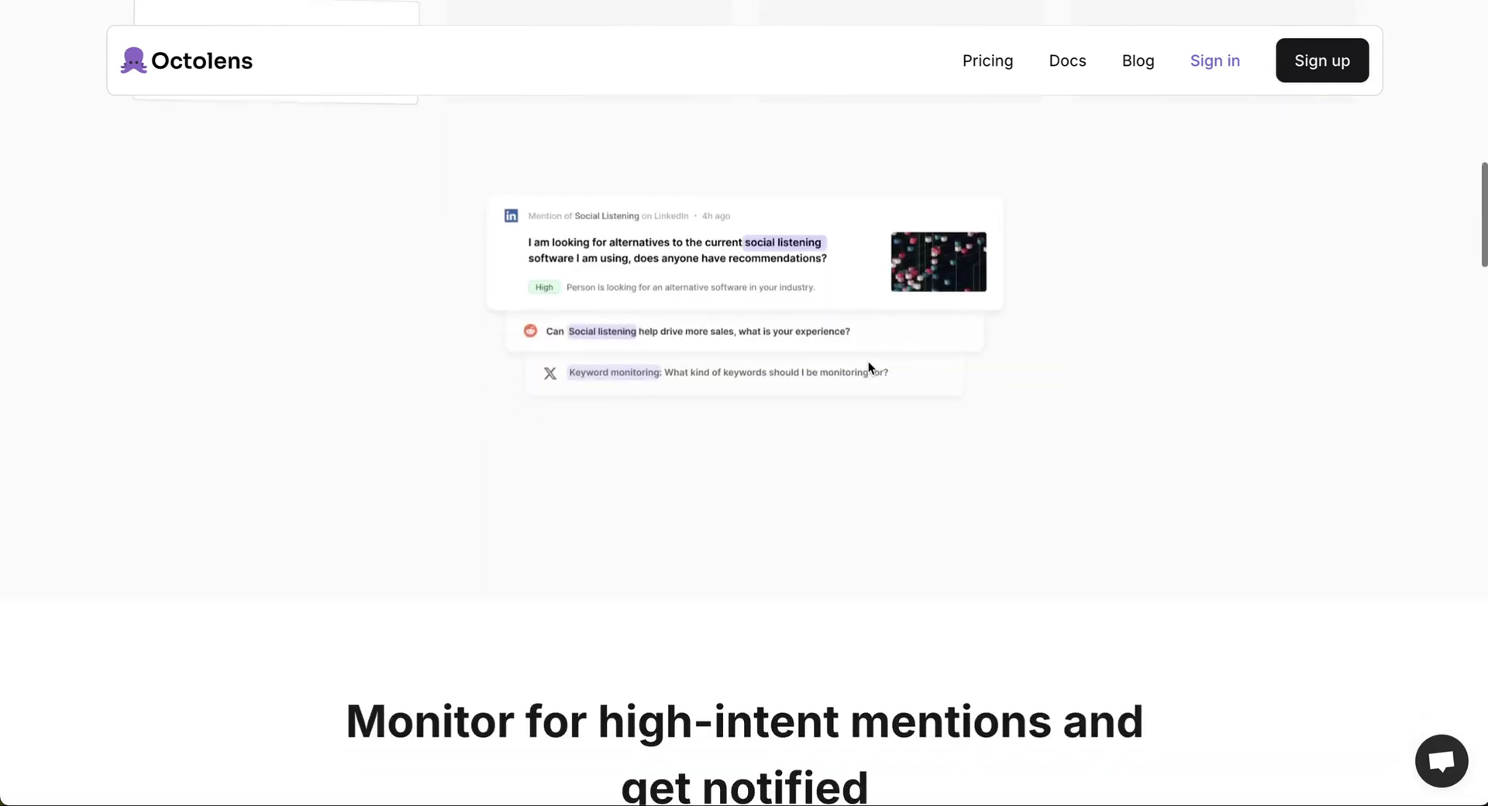
scroll(868, 364, "down", 7)
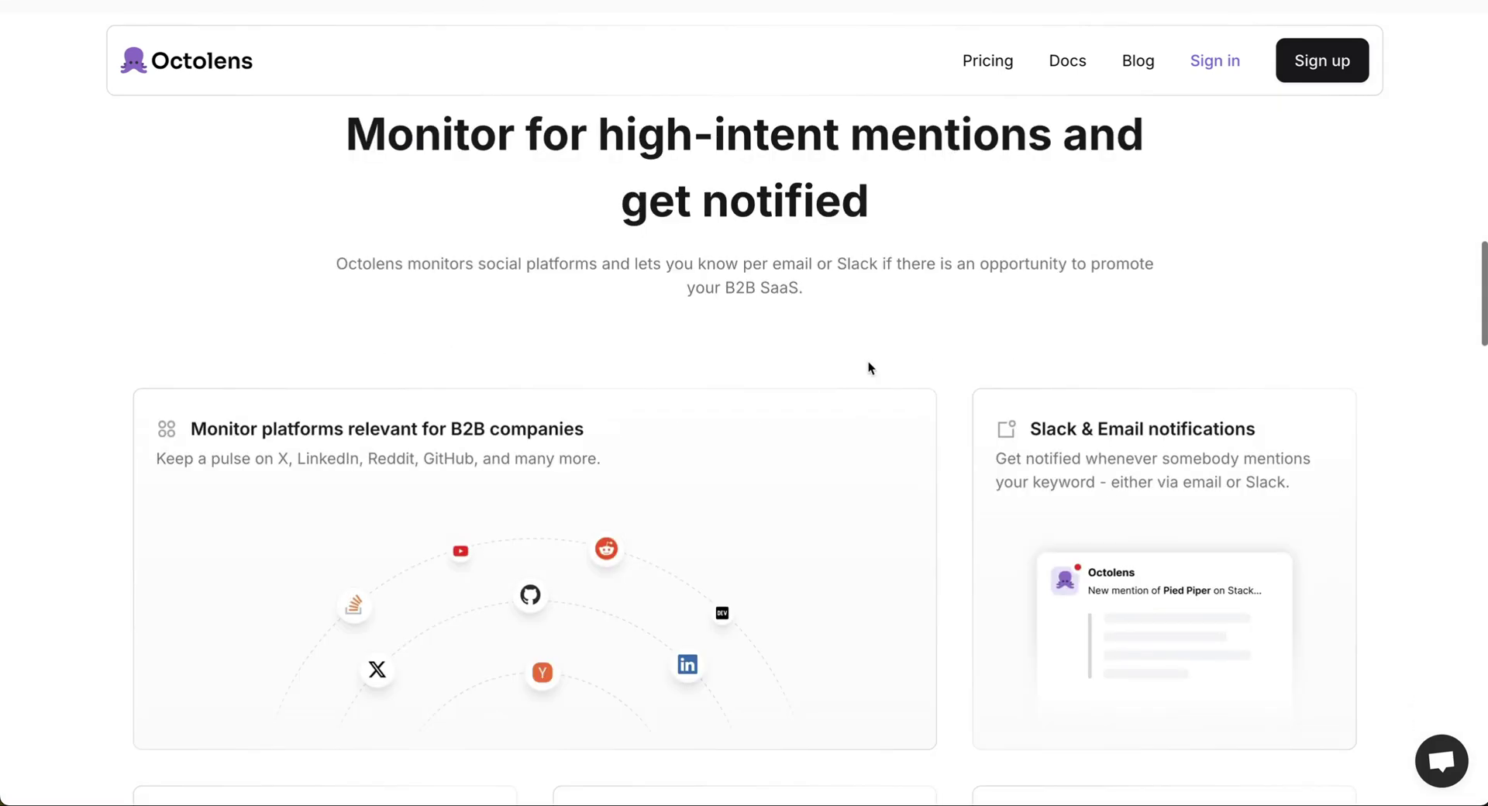
scroll(868, 364, "up", 1)
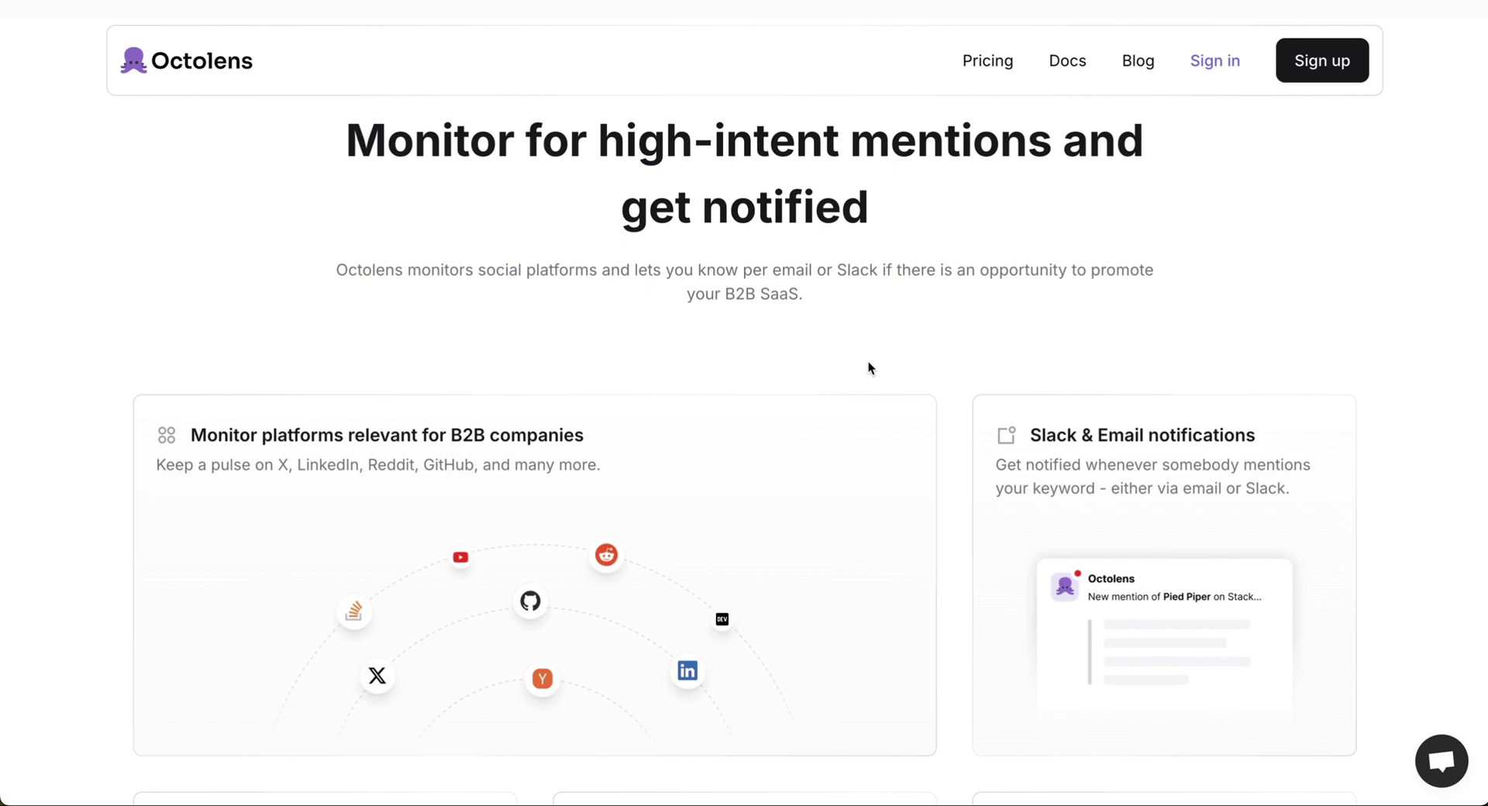
scroll(868, 361, "down", 6)
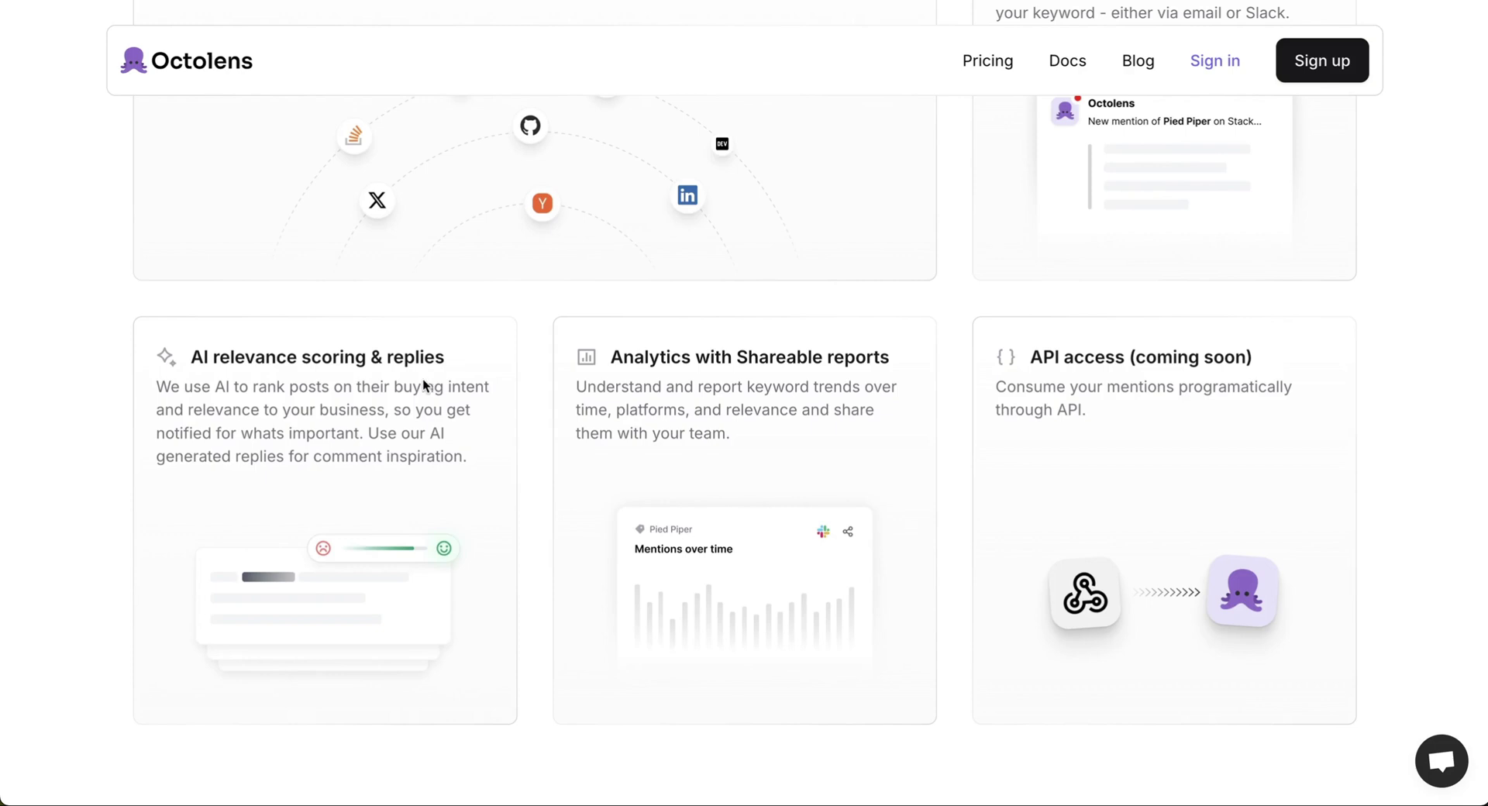
scroll(421, 378, "up", 10)
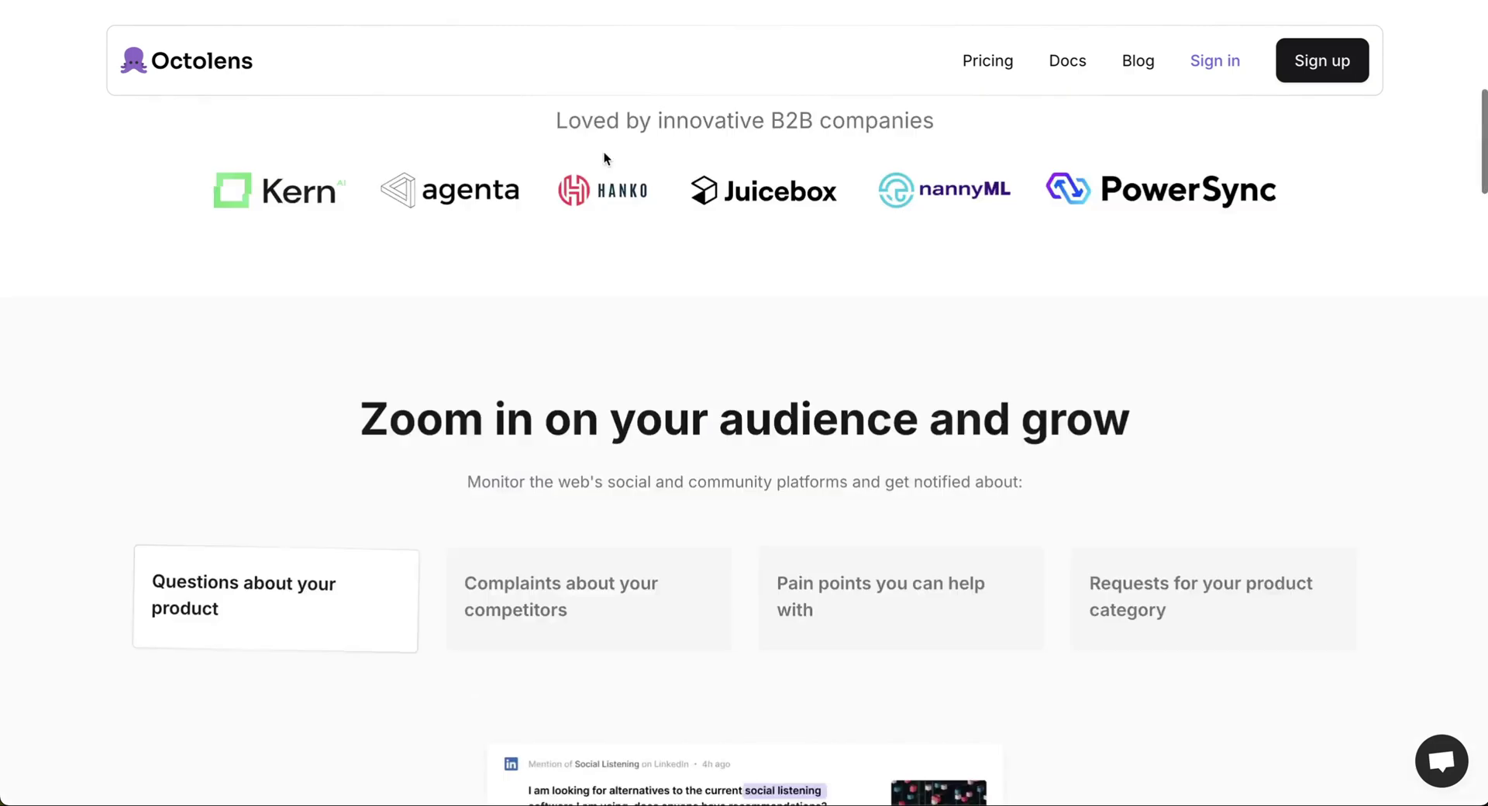
Step: Jump to Pricing and scroll through the Individual, Startup and Scaleup plans and FAQ
left_click(996, 62)
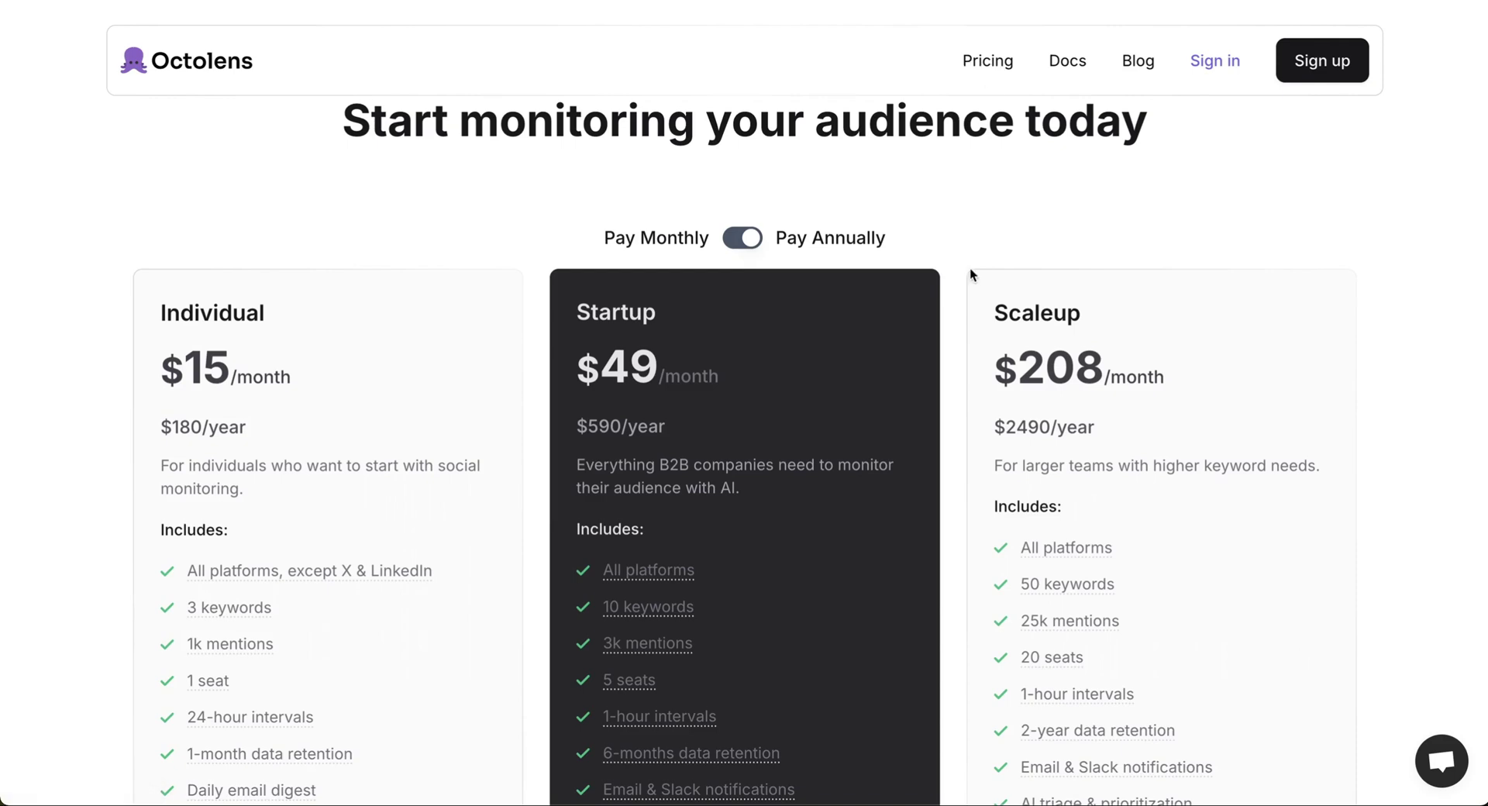
scroll(970, 275, "down", 2)
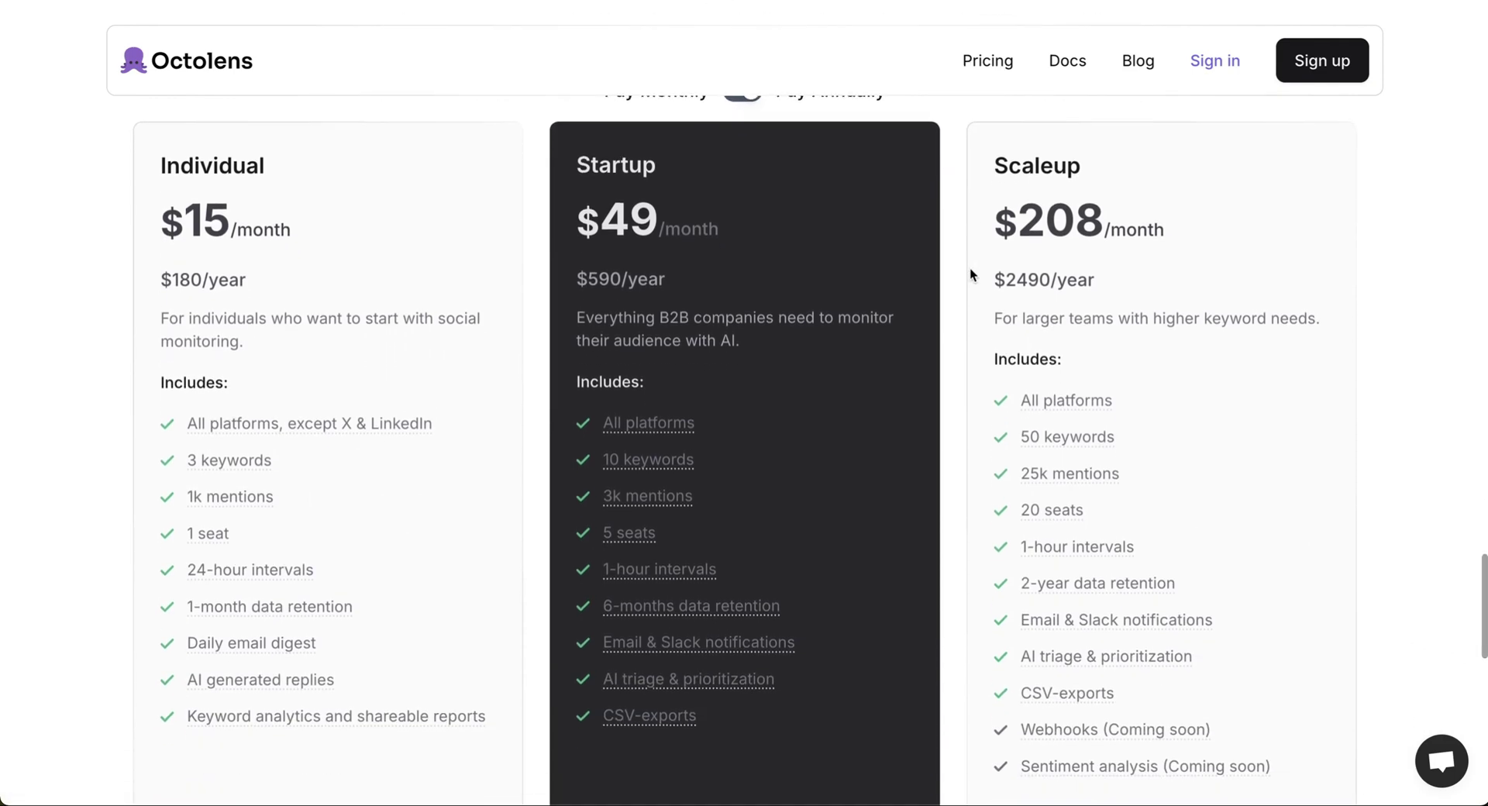
scroll(970, 274, "down", 1)
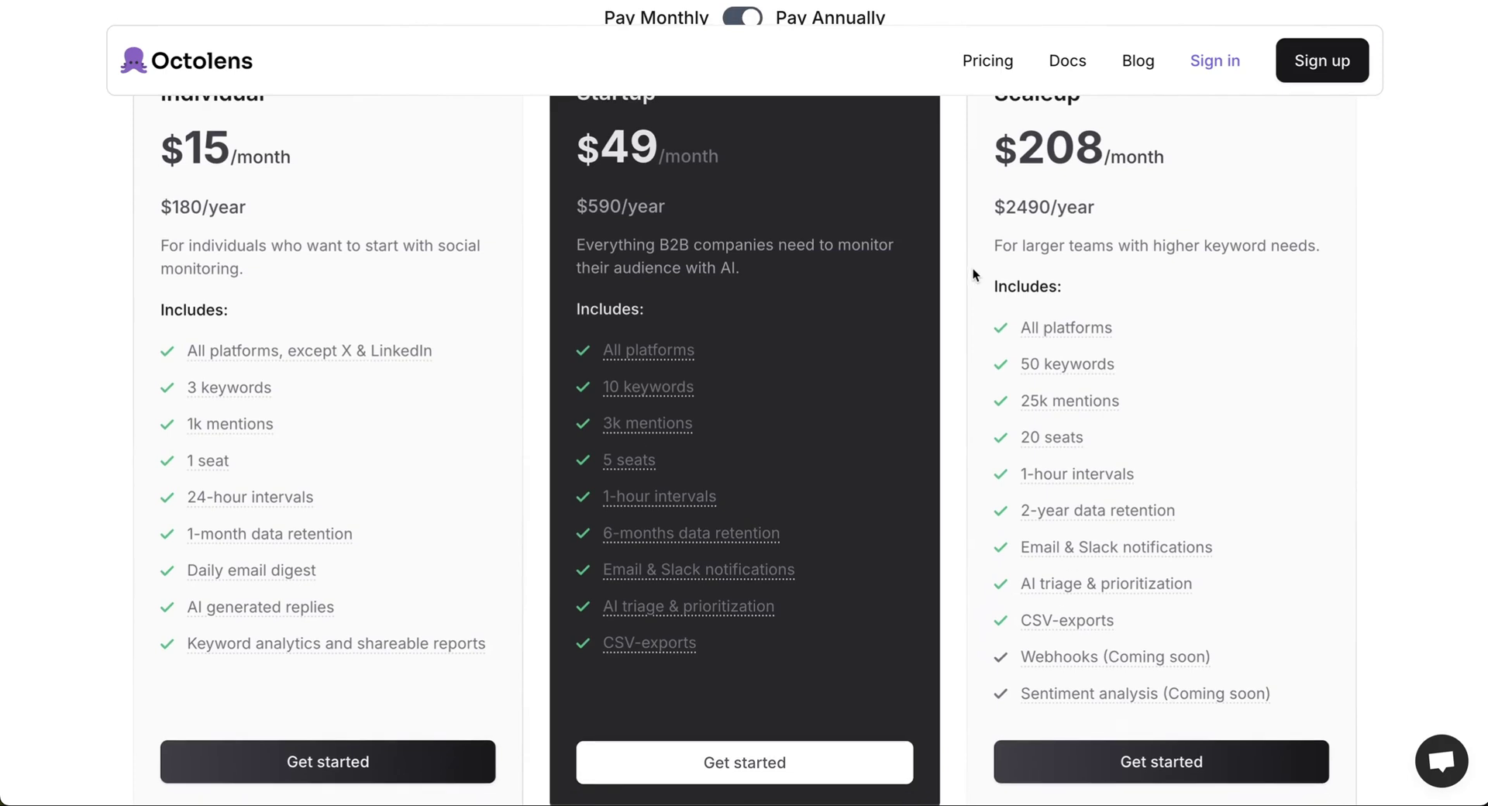
scroll(1127, 278, "down", 6)
scroll(1127, 279, "down", 4)
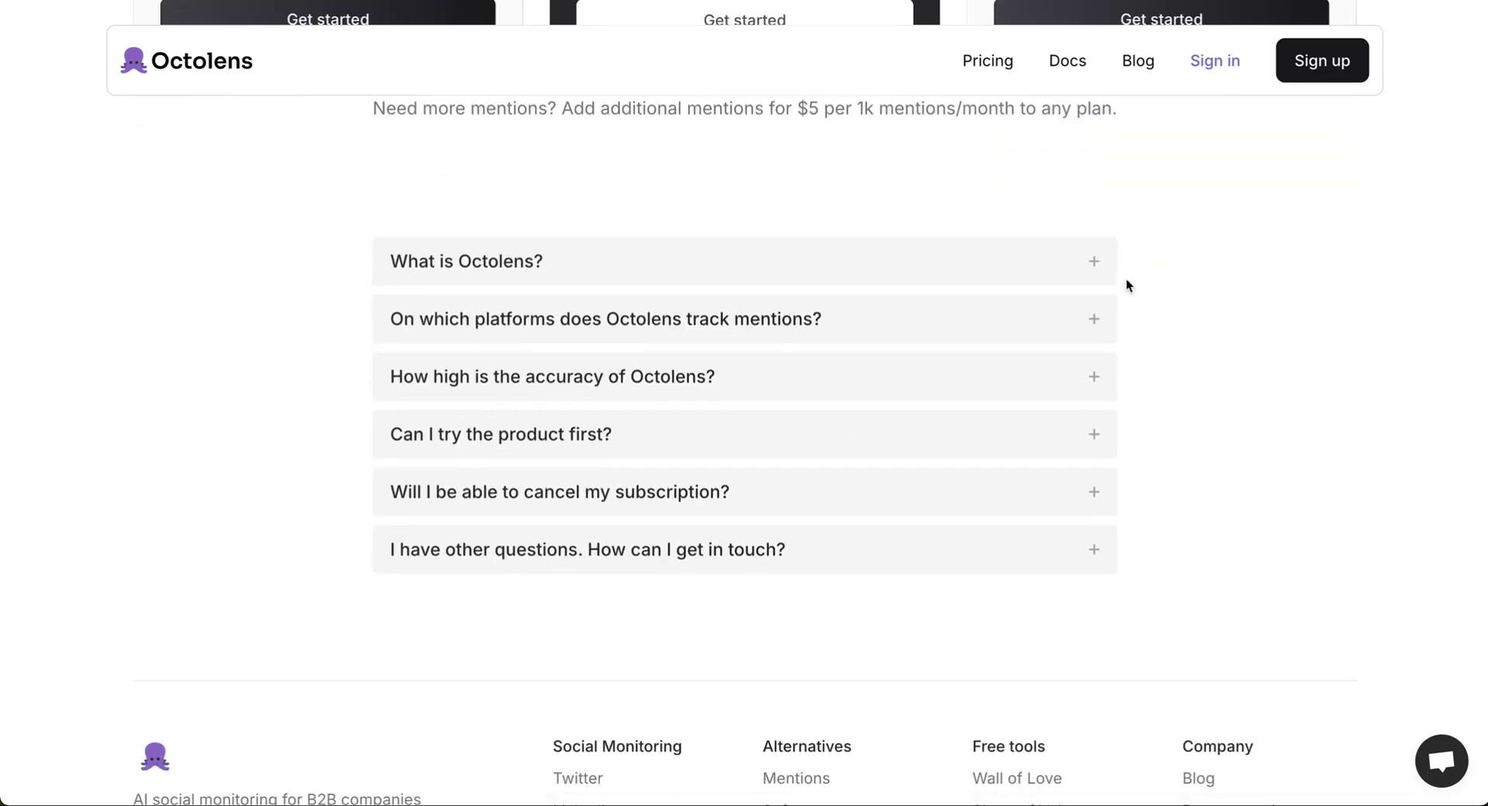
scroll(1127, 278, "up", 10)
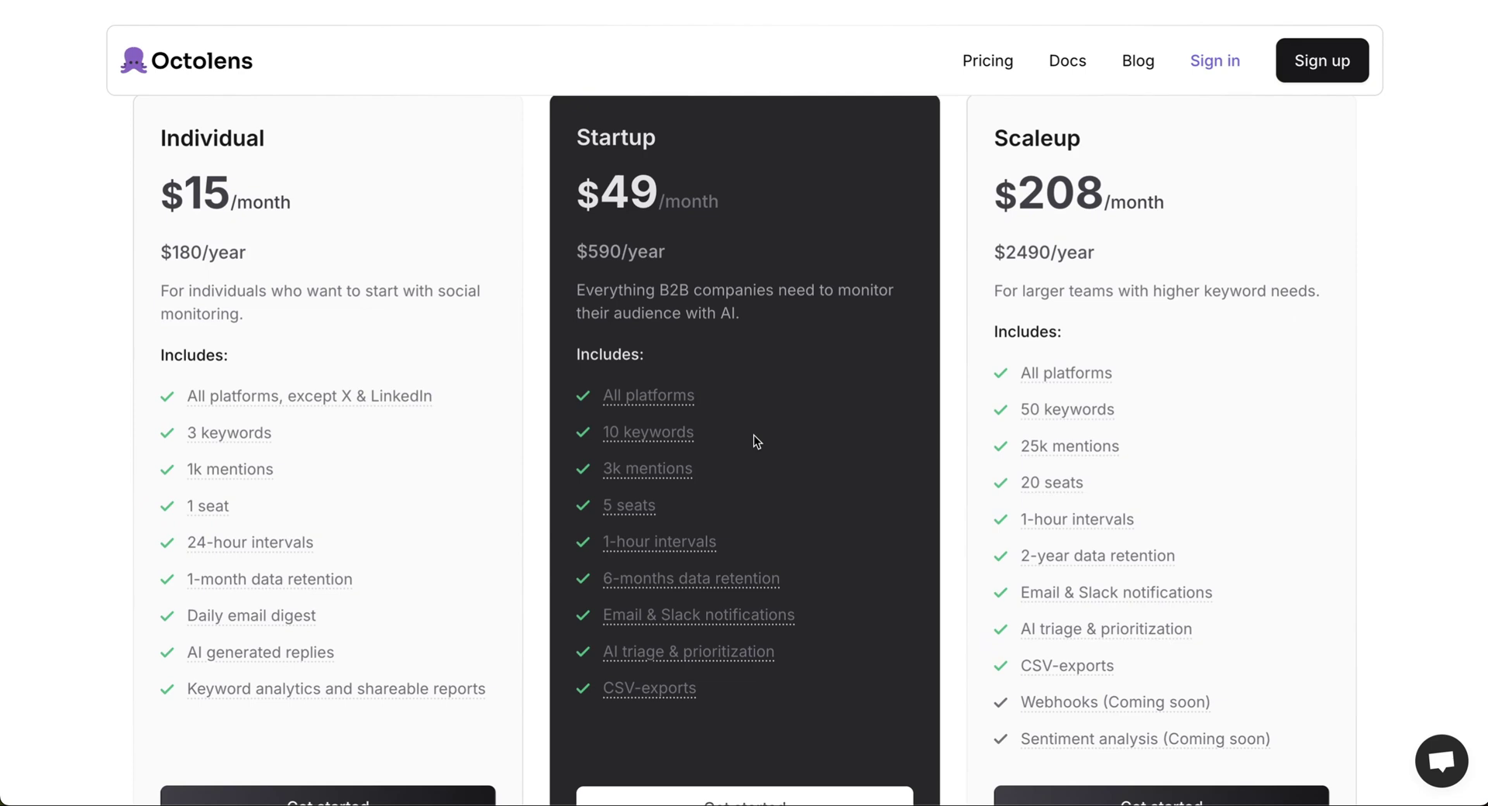
scroll(756, 441, "up", 5)
scroll(754, 435, "up", 4)
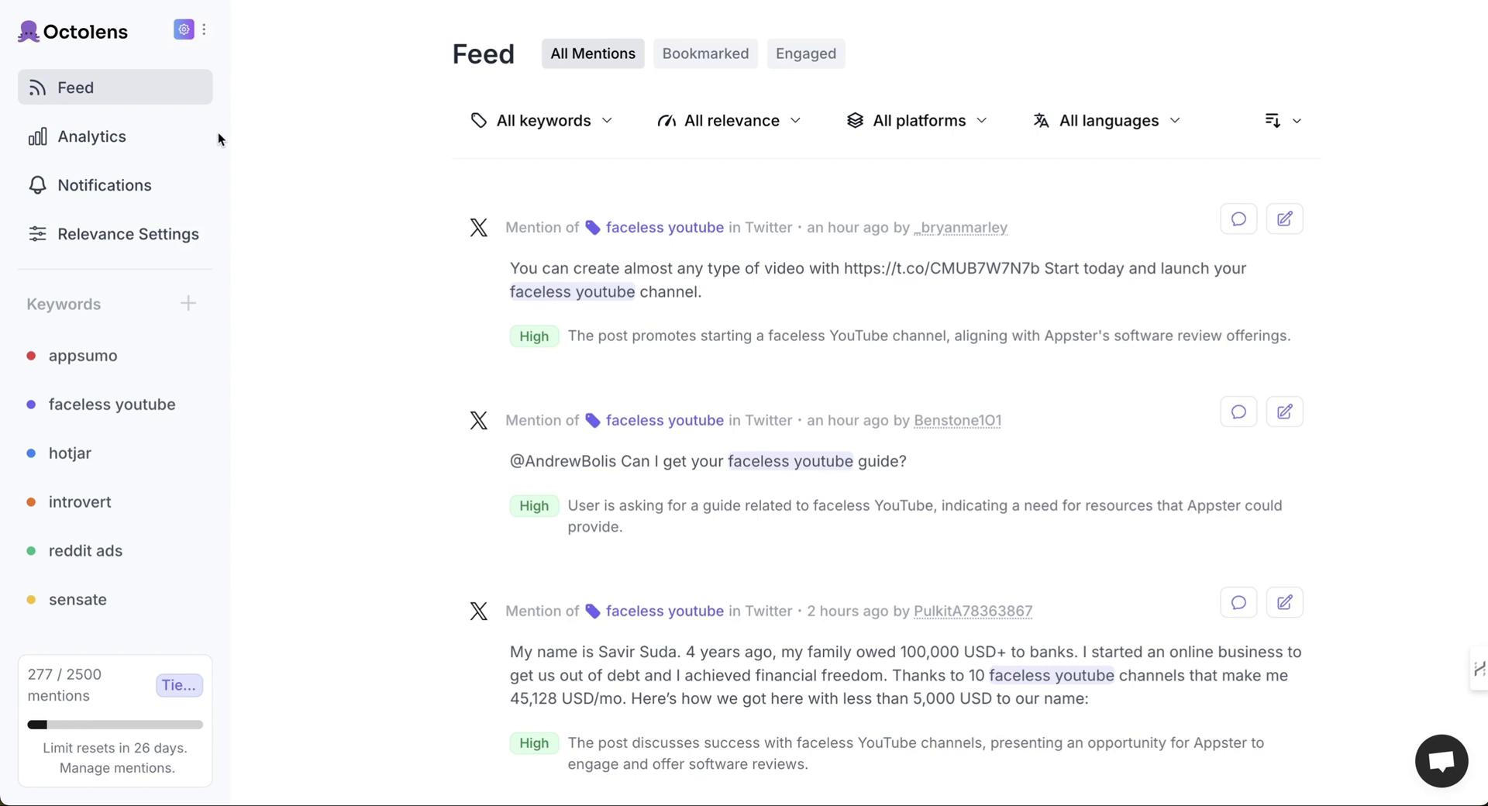
Step: Check the Company name in Relevance Settings, then return to the mention Feed
left_click(113, 242)
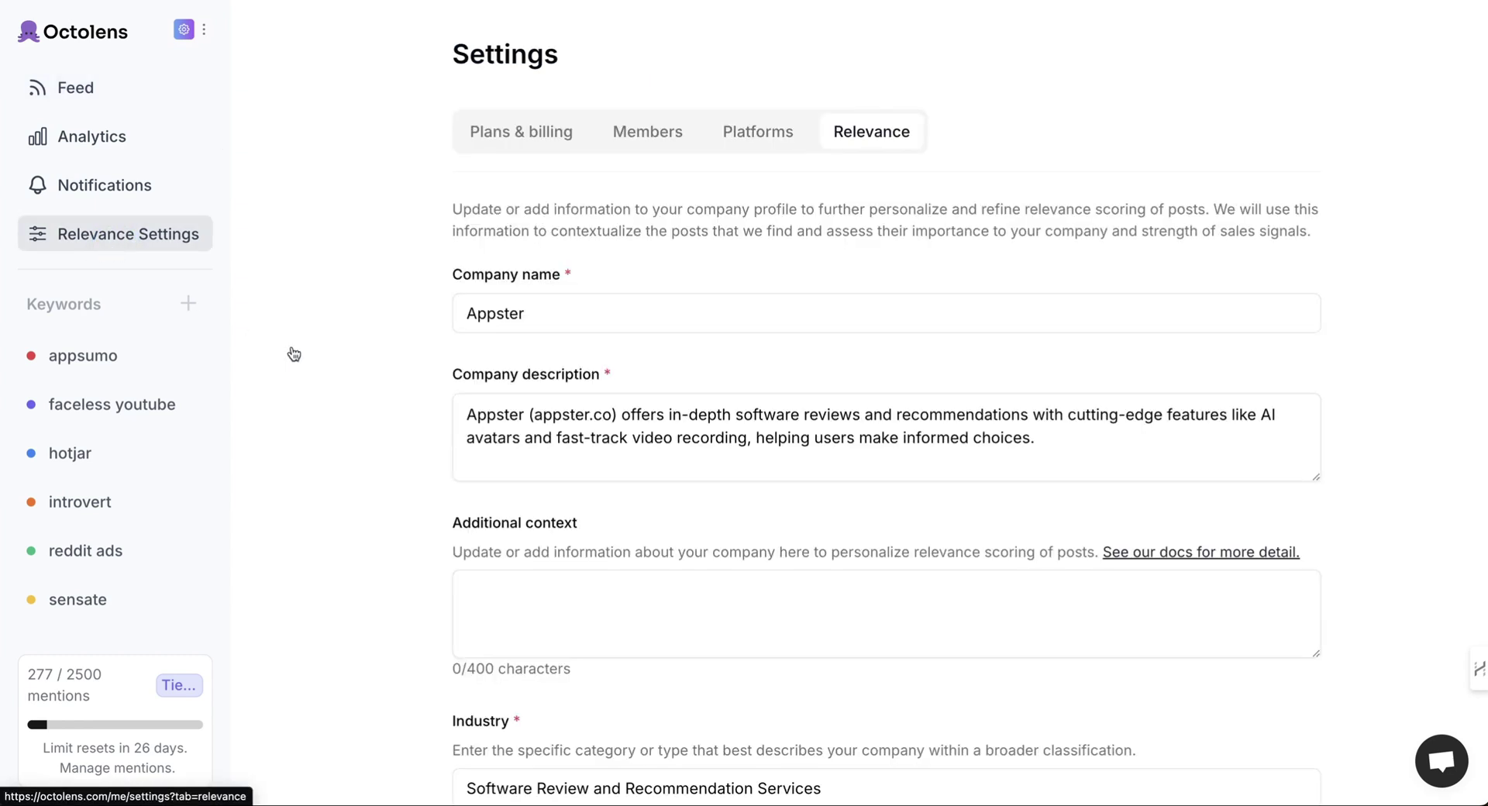
left_click(546, 316)
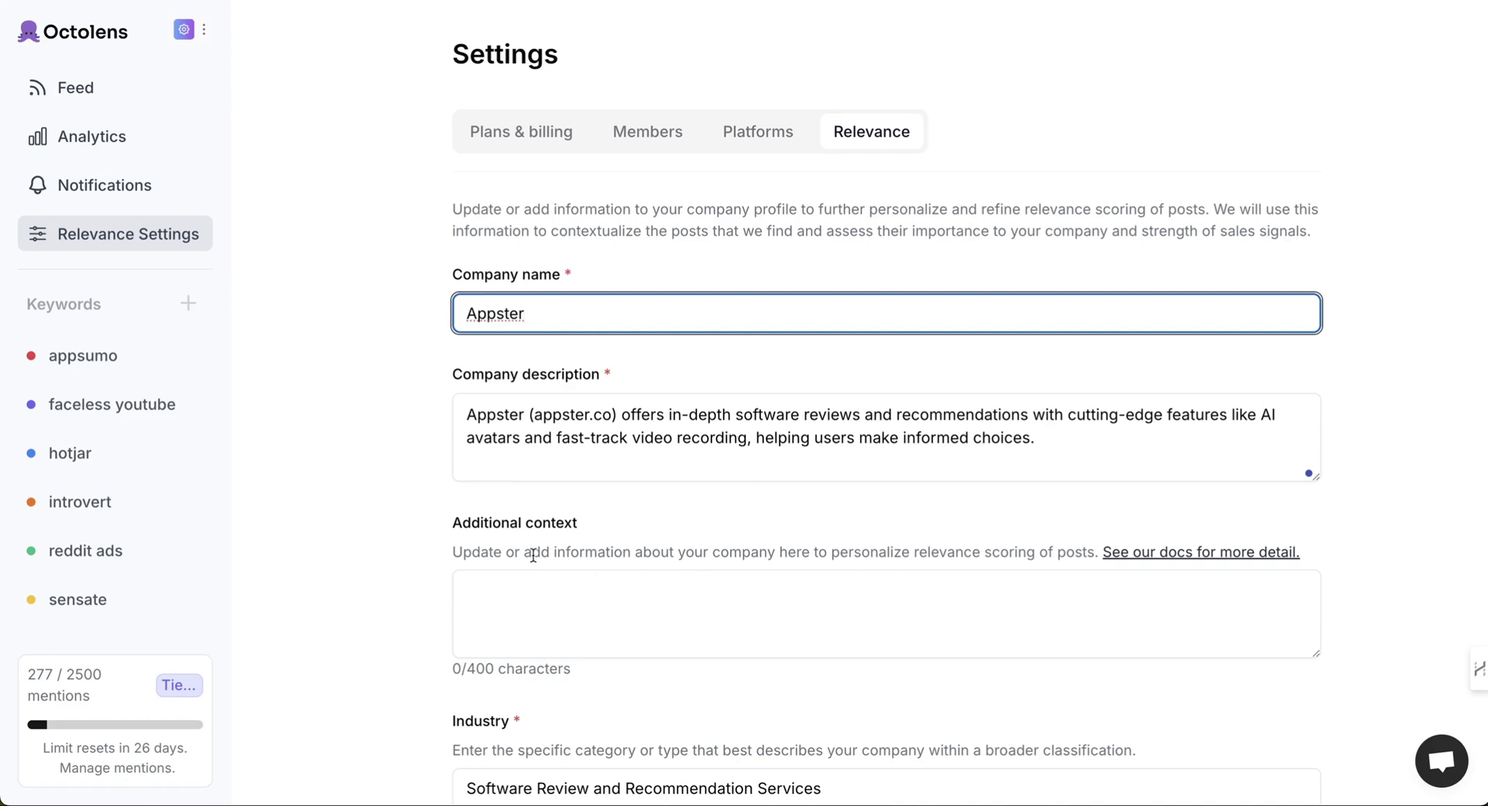
scroll(532, 551, "down", 4)
scroll(532, 560, "up", 4)
left_click(88, 36)
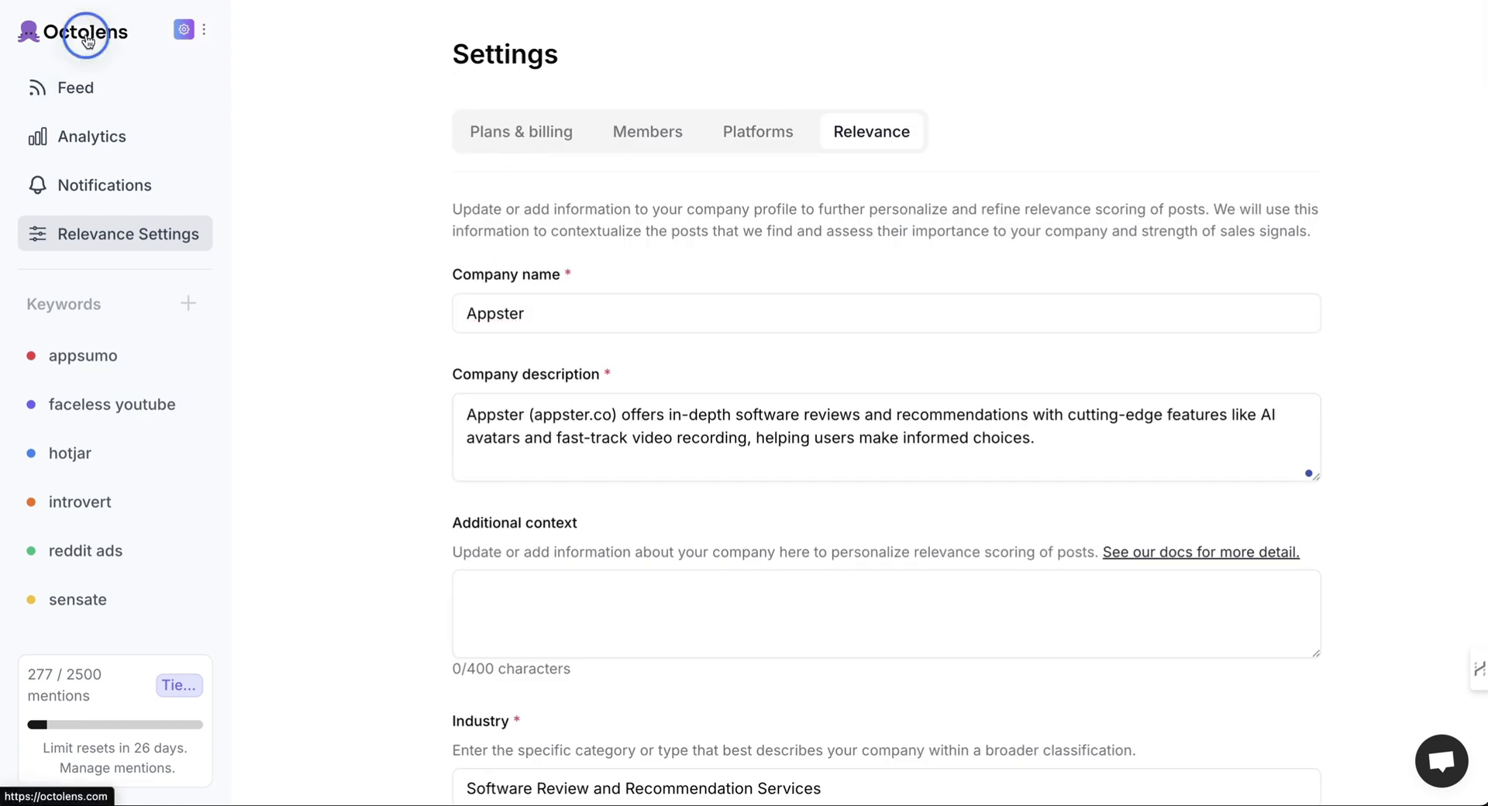
Step: Look through the Notifications email settings: frequency, time, relevance and keyword options
left_click(97, 185)
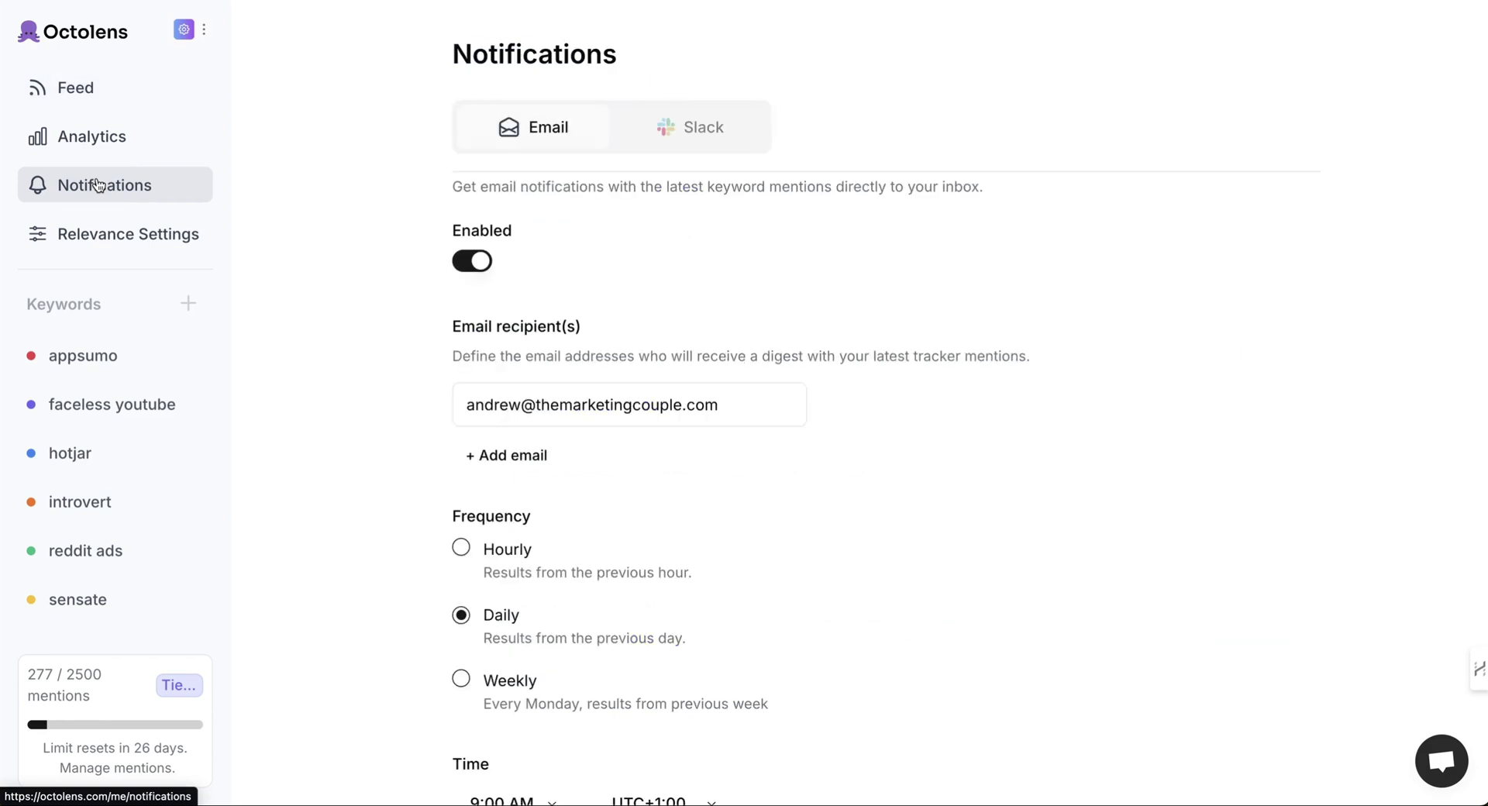
scroll(407, 307, "down", 2)
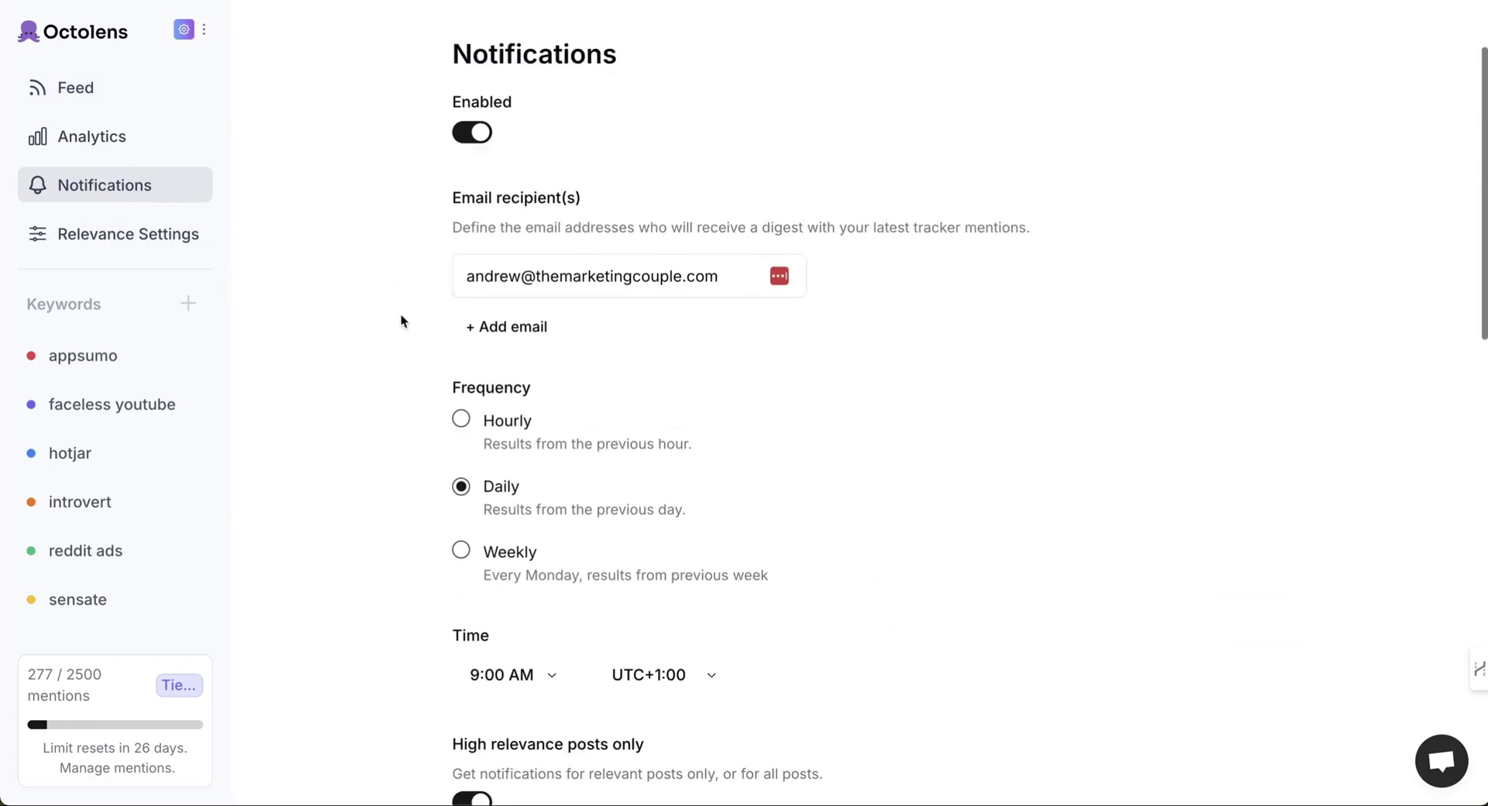
scroll(332, 423, "down", 5)
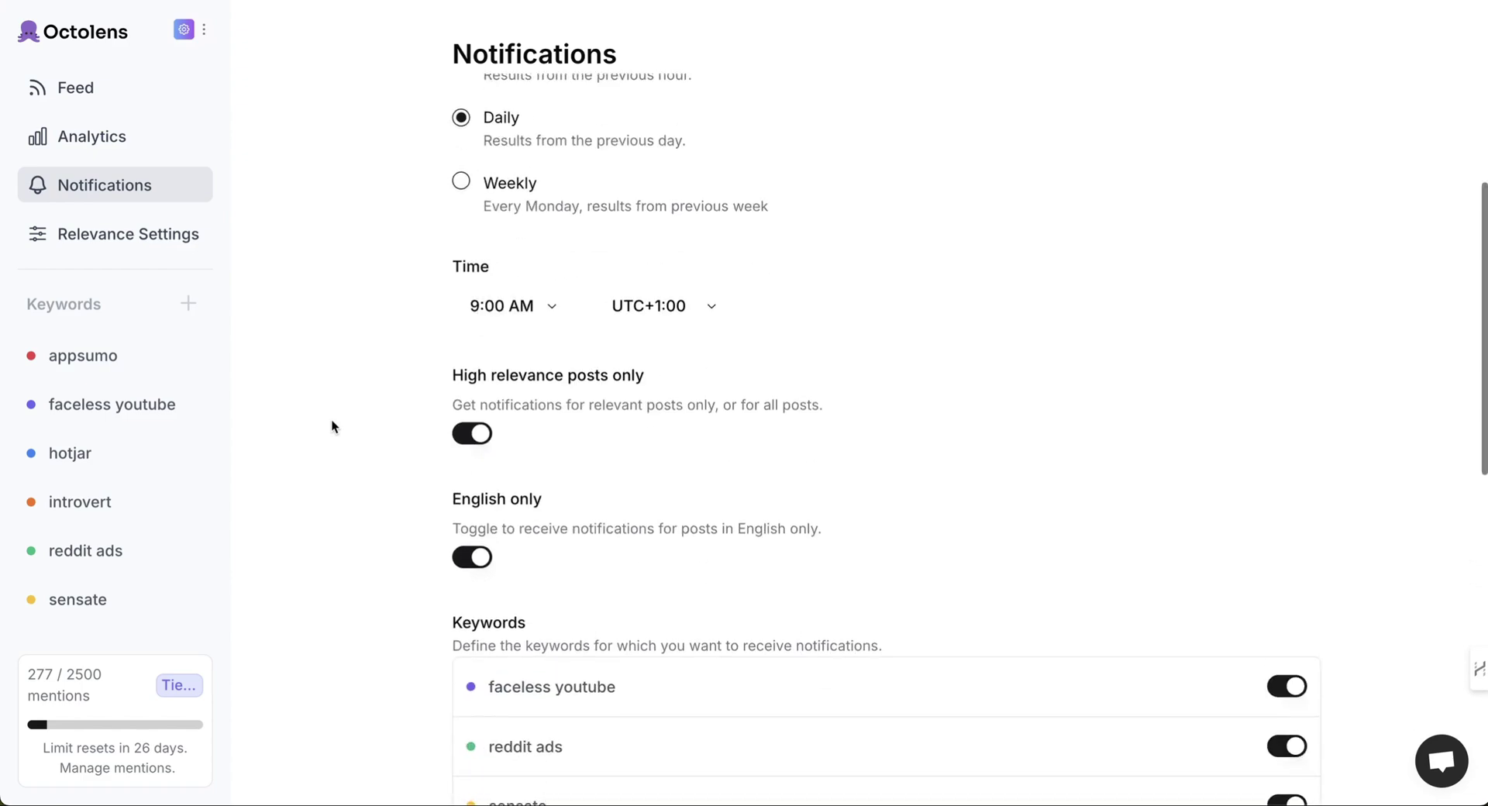
scroll(332, 420, "down", 1)
scroll(331, 420, "up", 3)
scroll(331, 420, "up", 5)
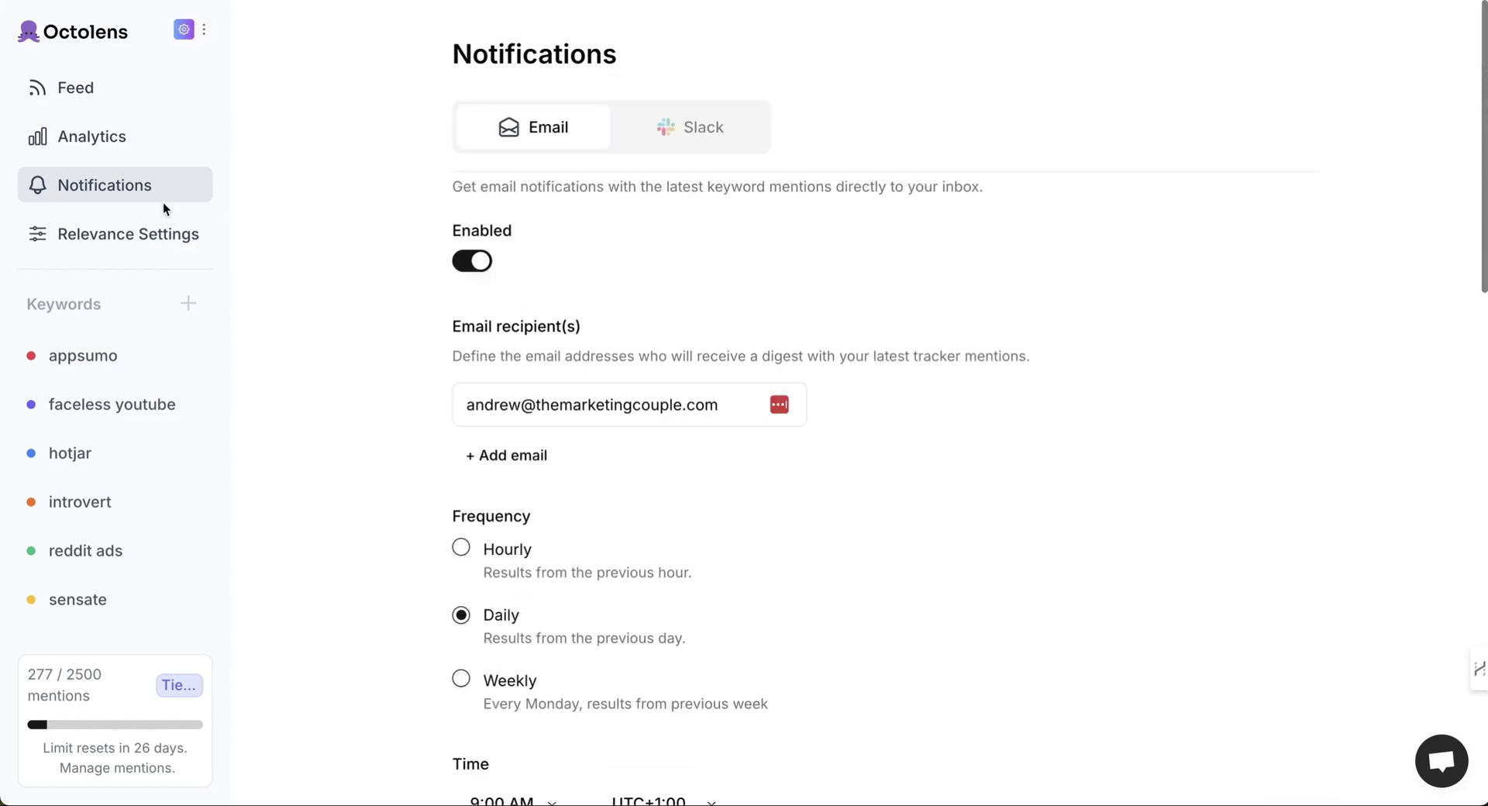
left_click(106, 135)
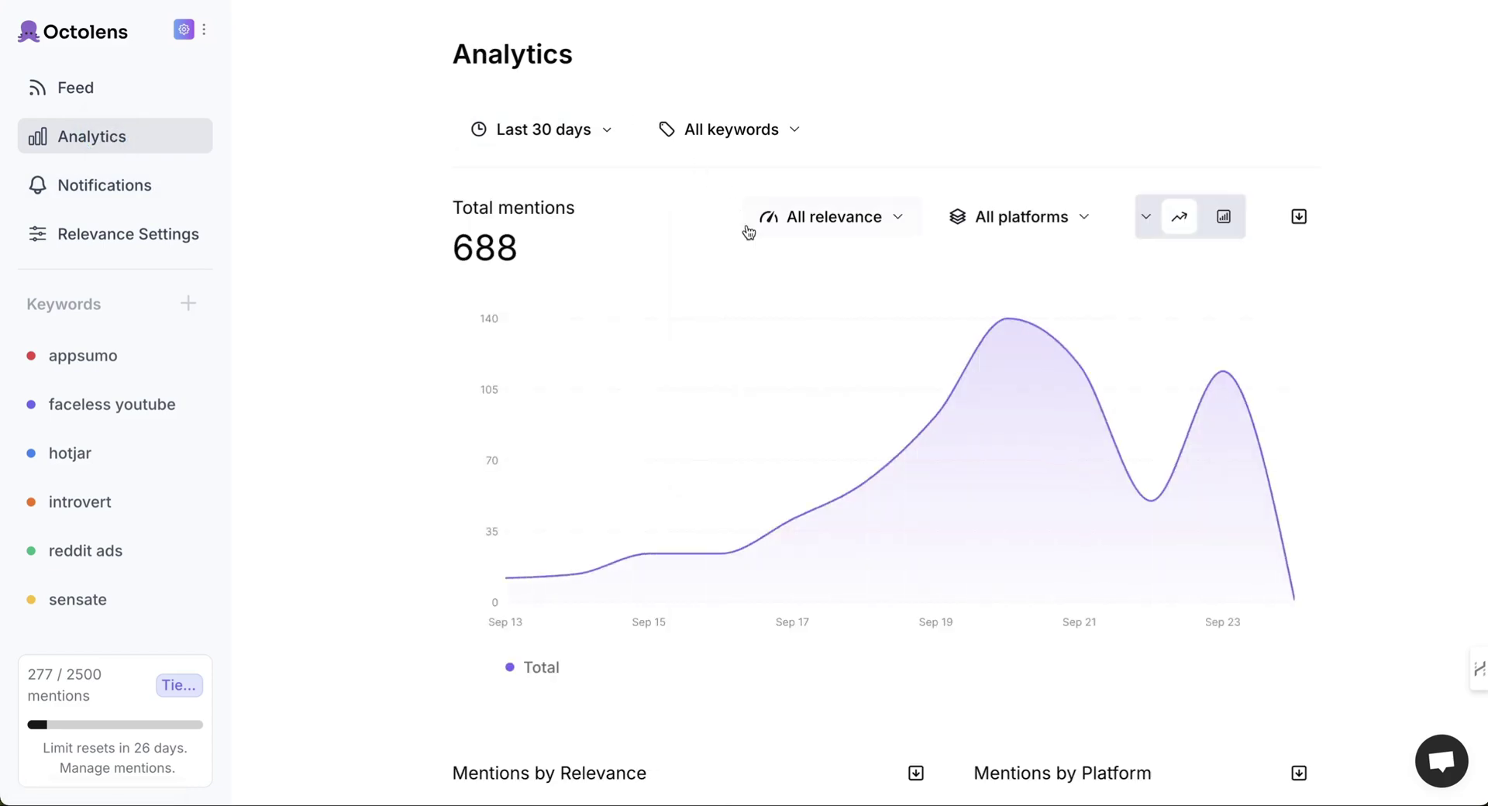
Step: Scroll the 30-day analytics through mentions by relevance and platform, then filter to sensate
scroll(878, 323, "down", 3)
scroll(877, 323, "down", 5)
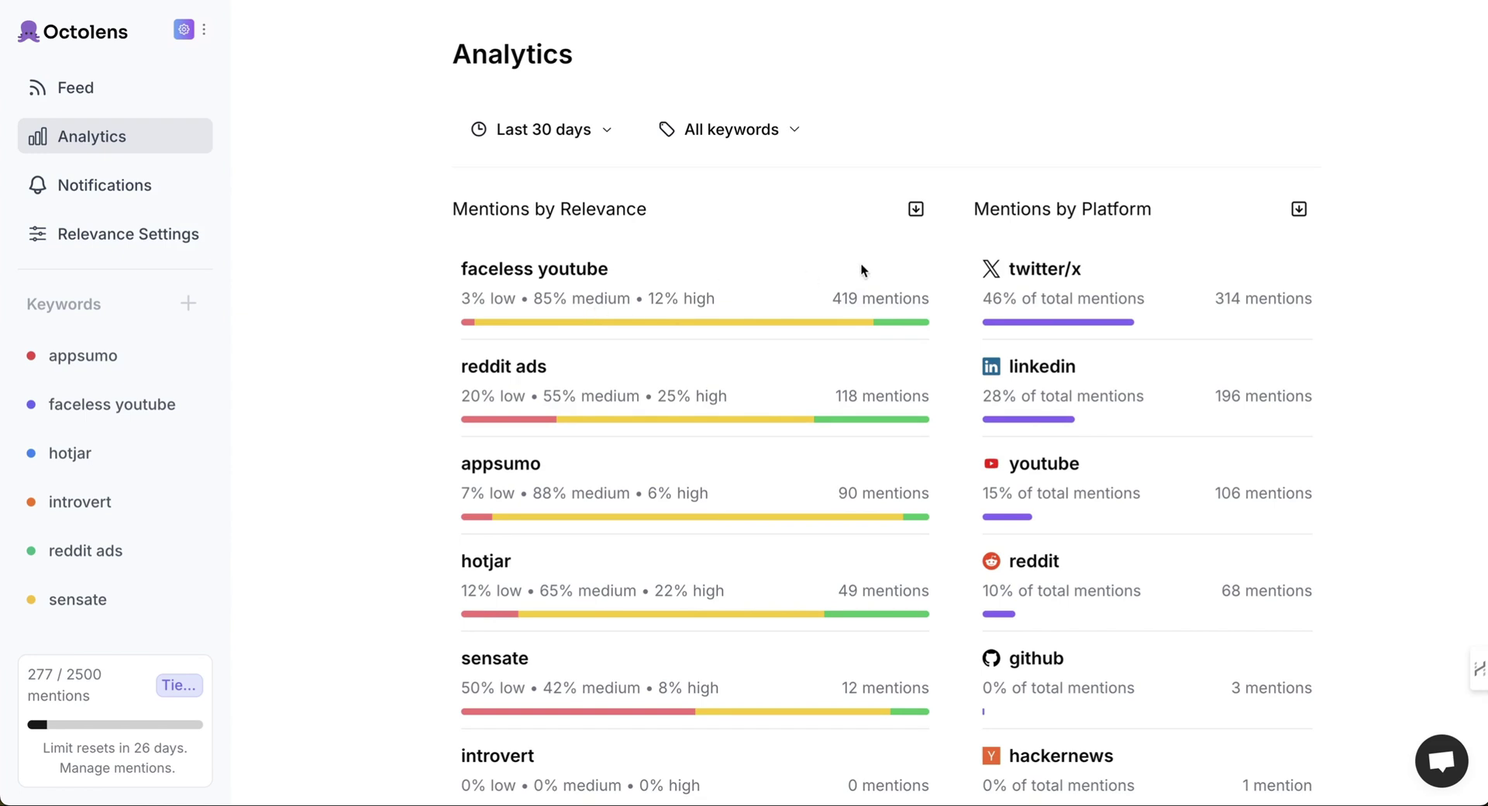
scroll(942, 428, "down", 2)
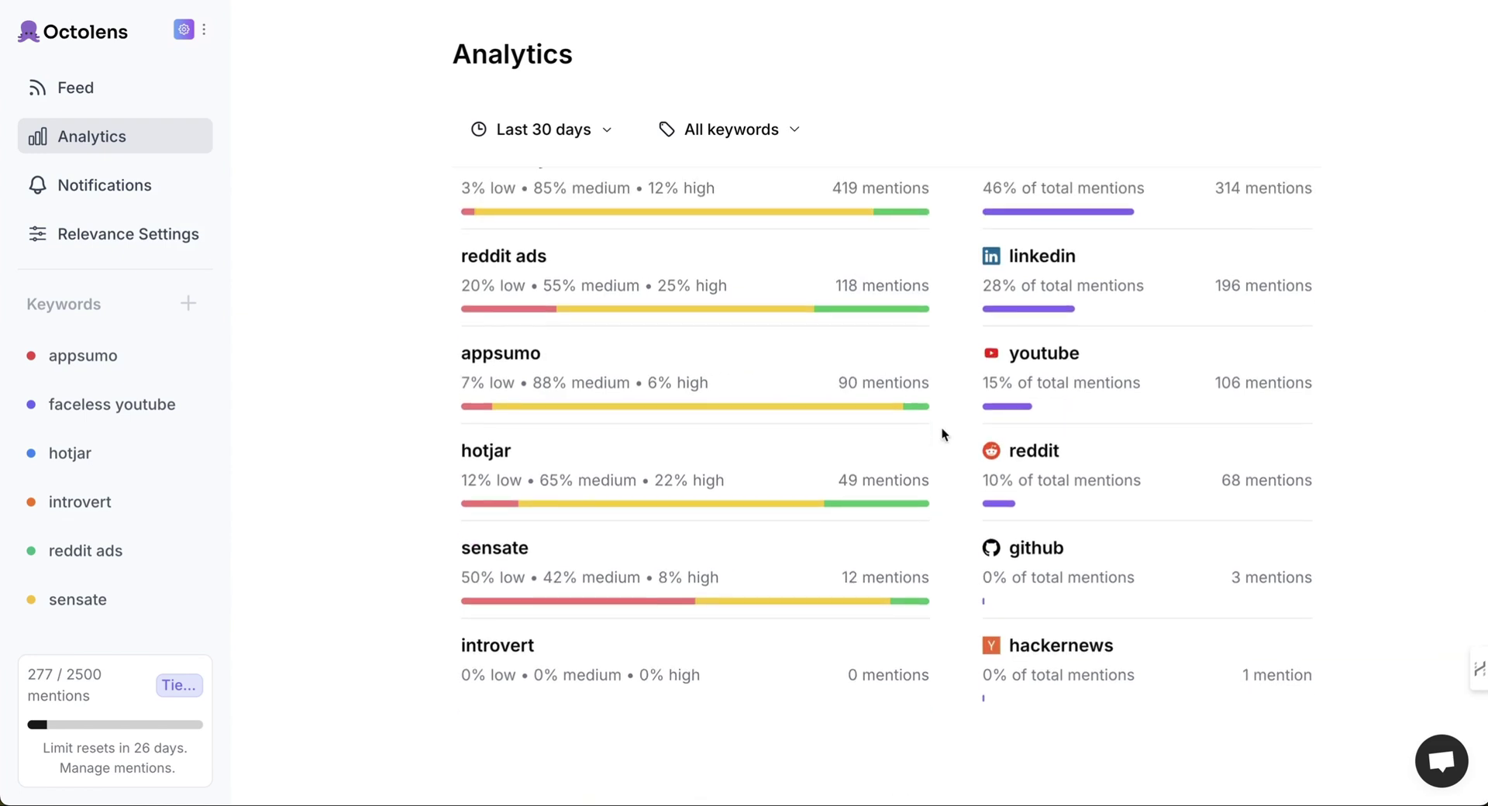
scroll(941, 427, "up", 1)
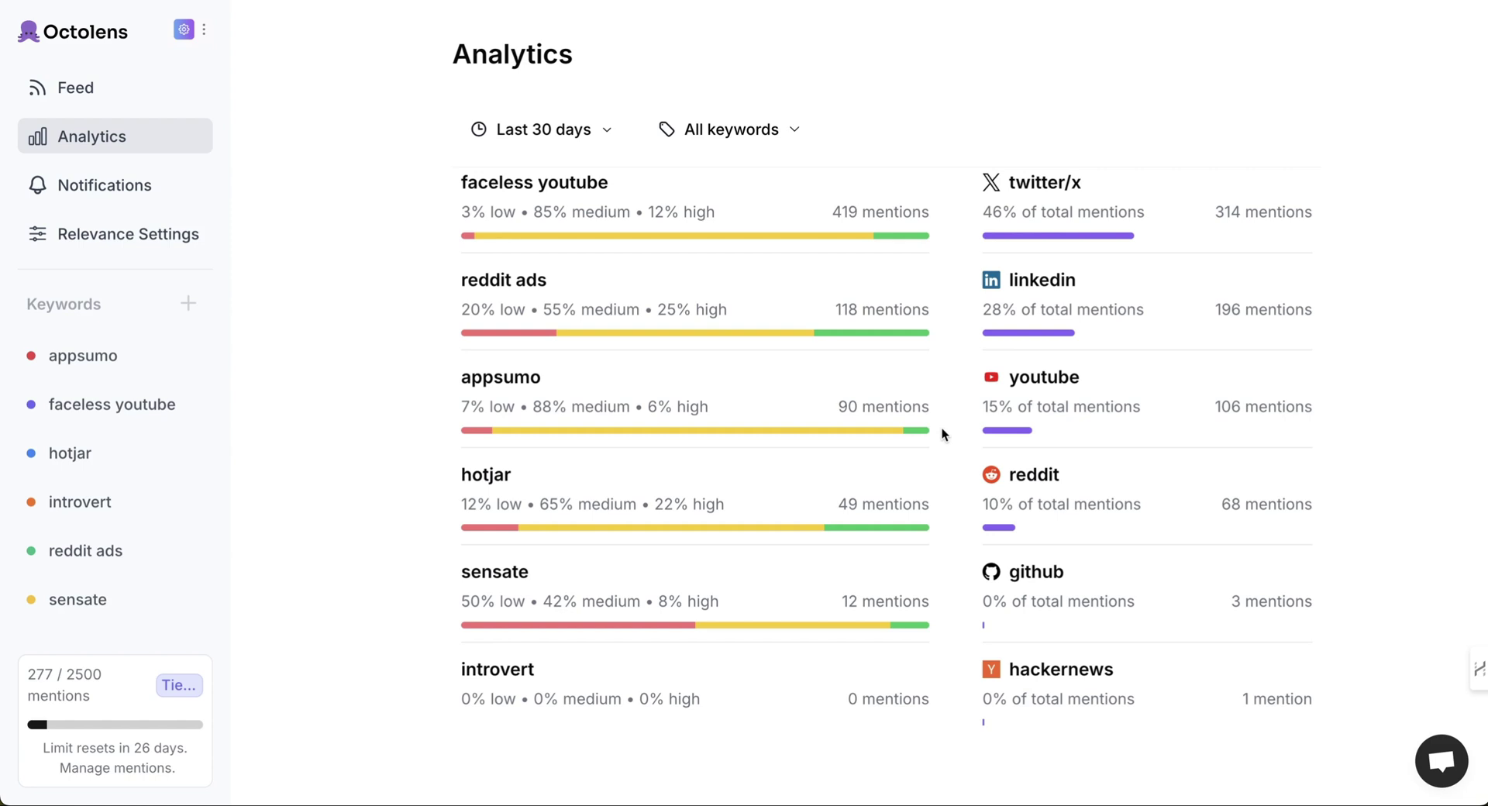
scroll(942, 428, "up", 3)
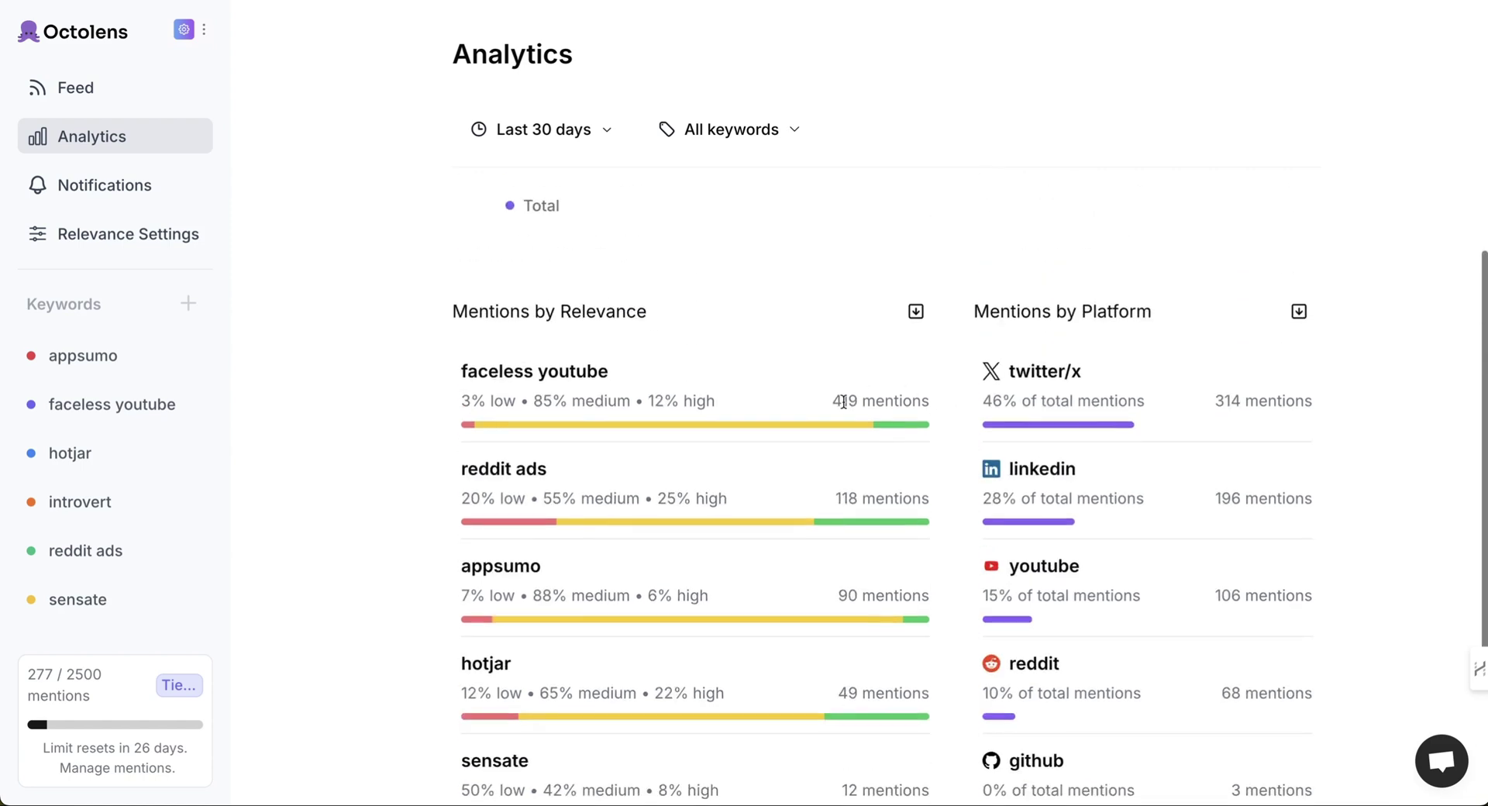
mouse_move(768, 524)
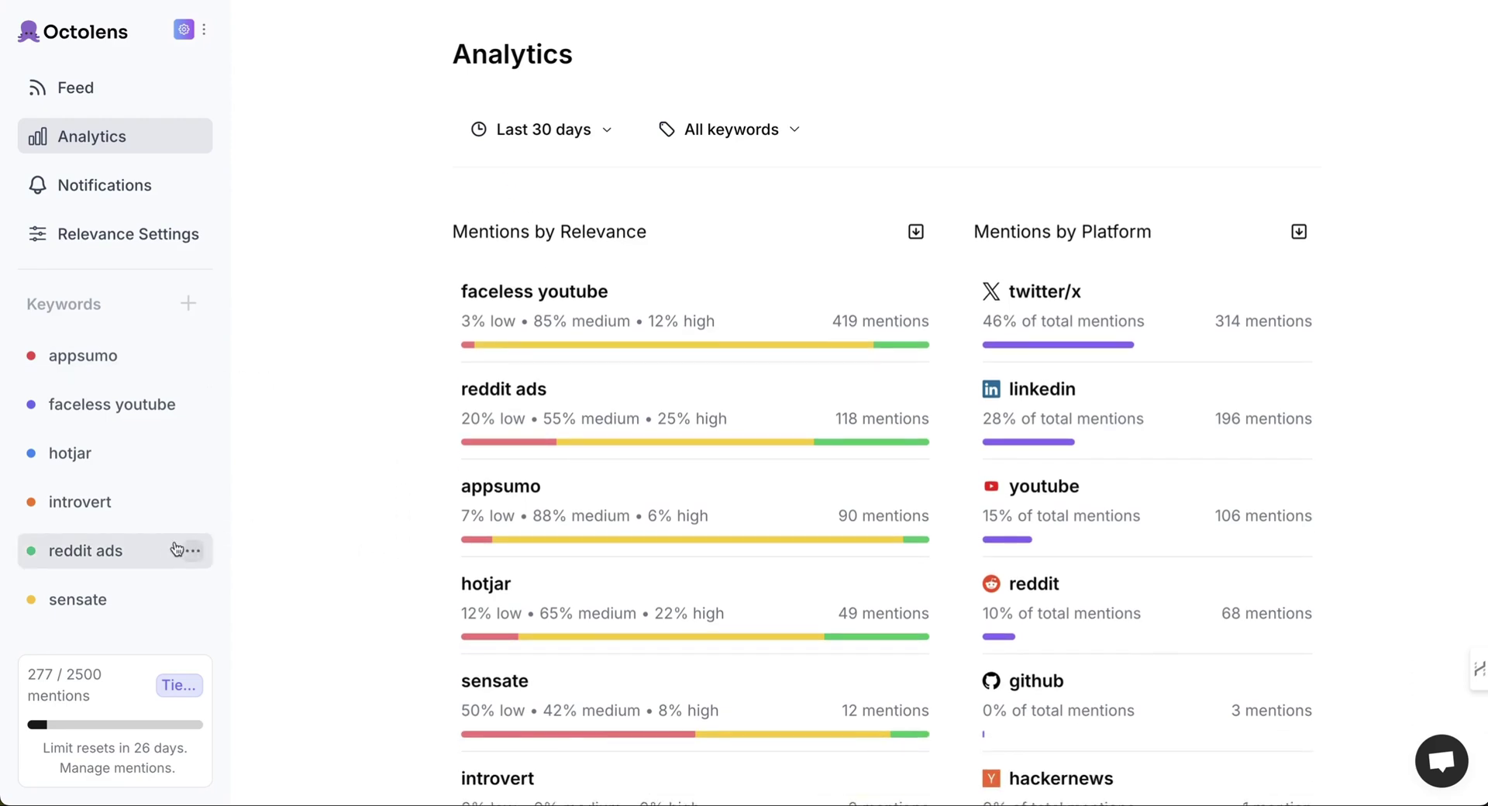
left_click(110, 595)
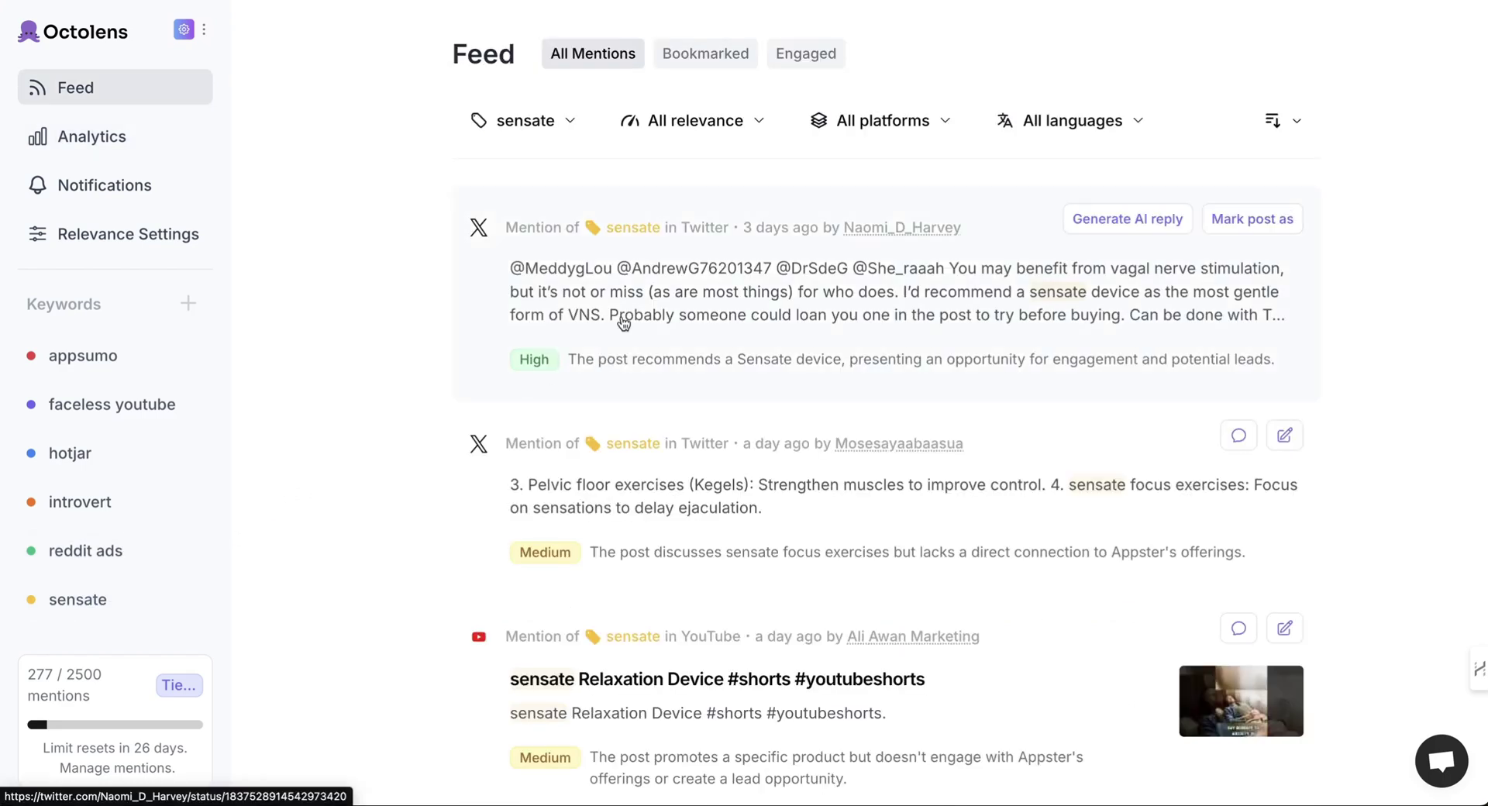
Step: Scroll through the sensate-filtered mention feed
scroll(624, 323, "down", 3)
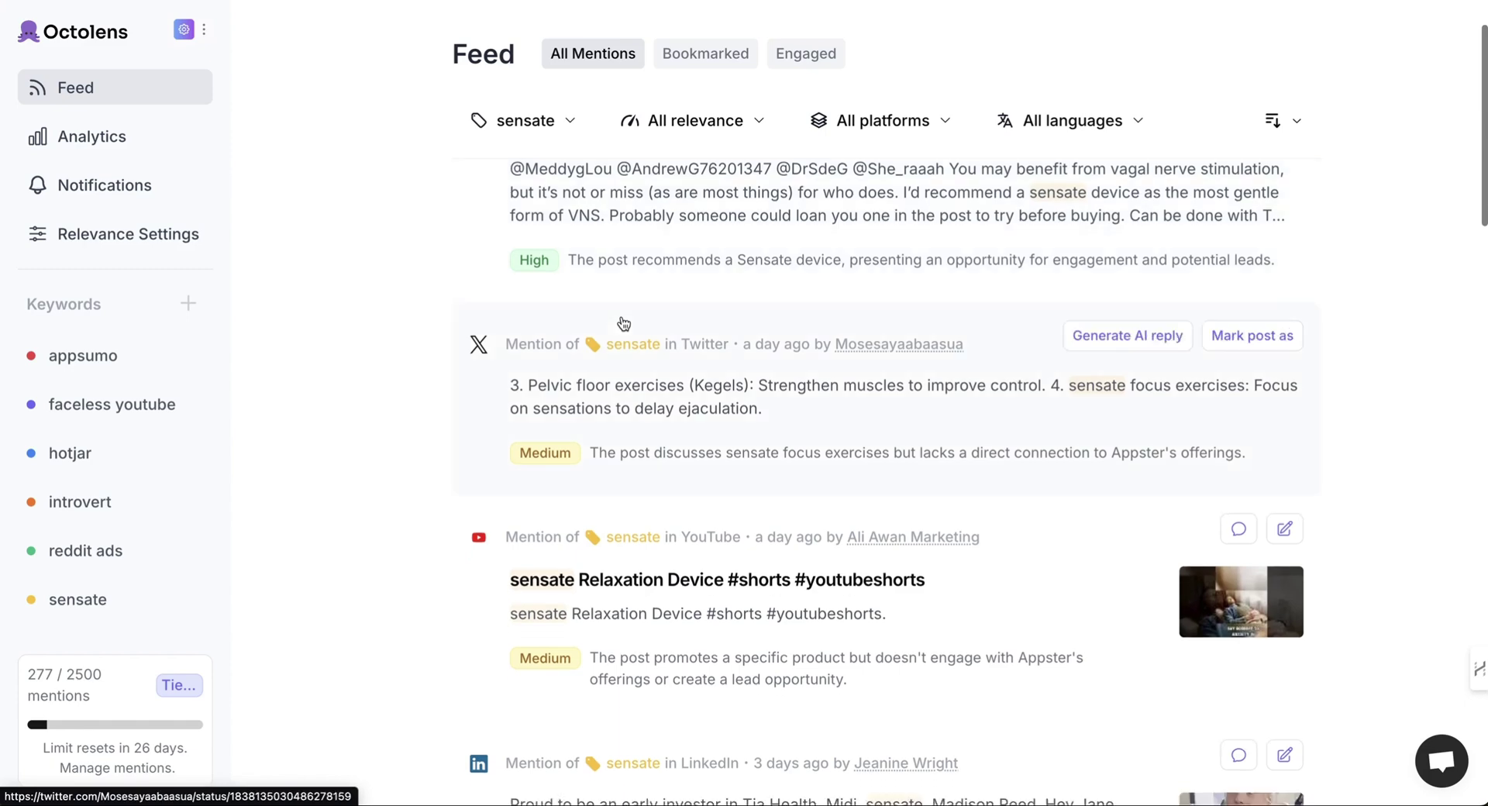
scroll(648, 429, "down", 15)
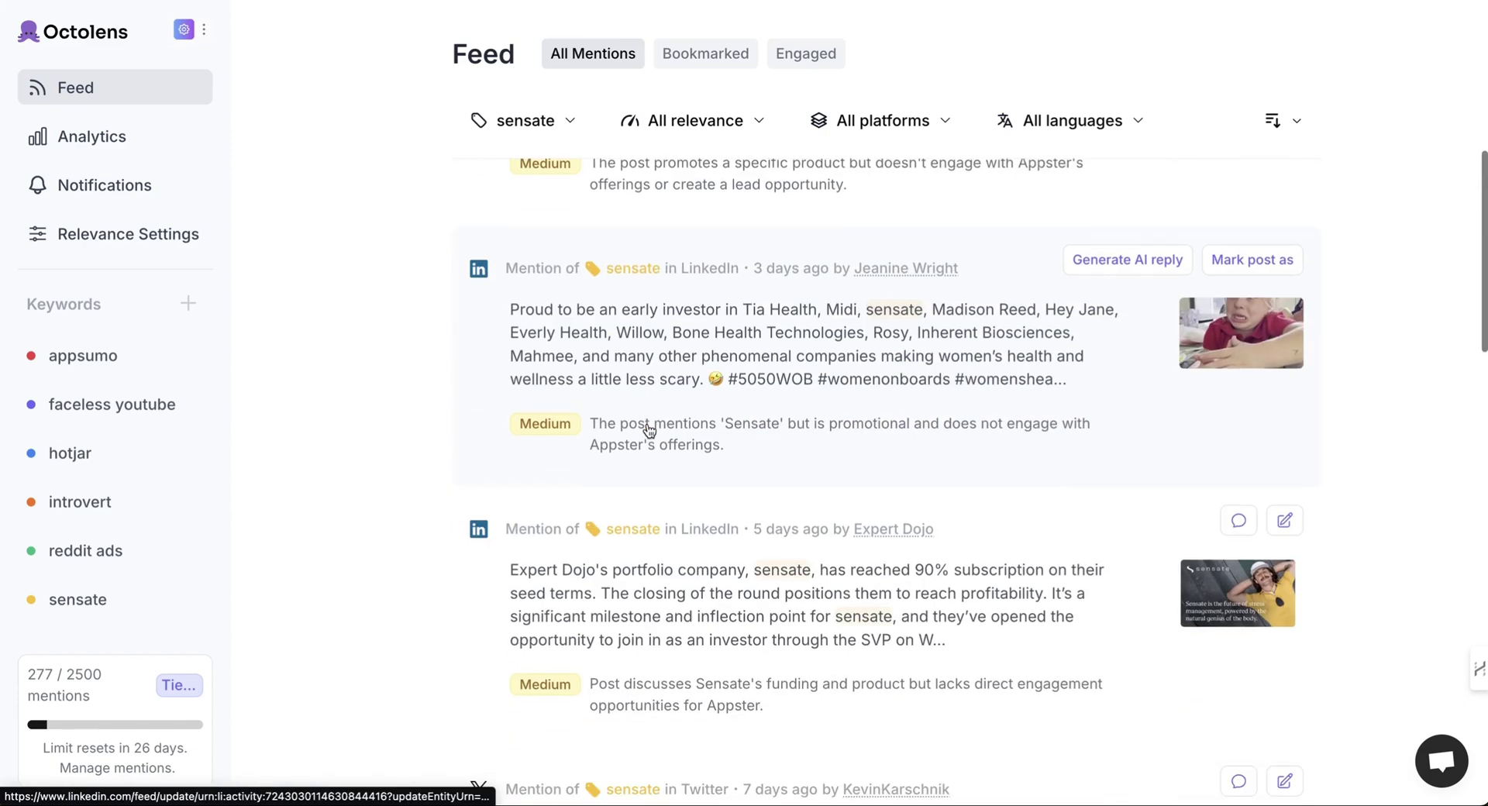
scroll(648, 431, "down", 12)
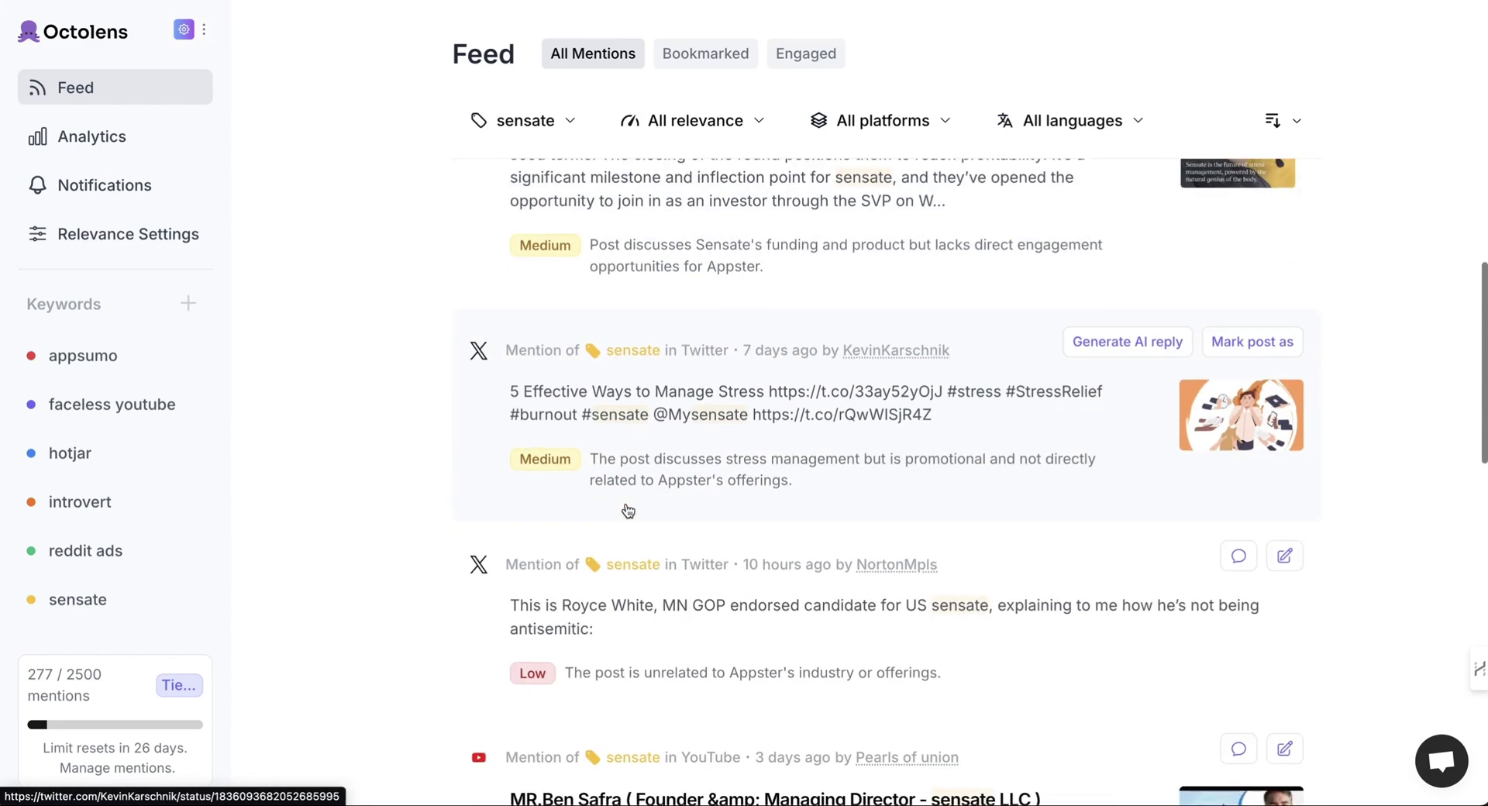
scroll(628, 510, "up", 20)
Step: Swap the keyword filter from sensate to hotjar and open the Twitter Hotjar-alternative post
left_click(571, 122)
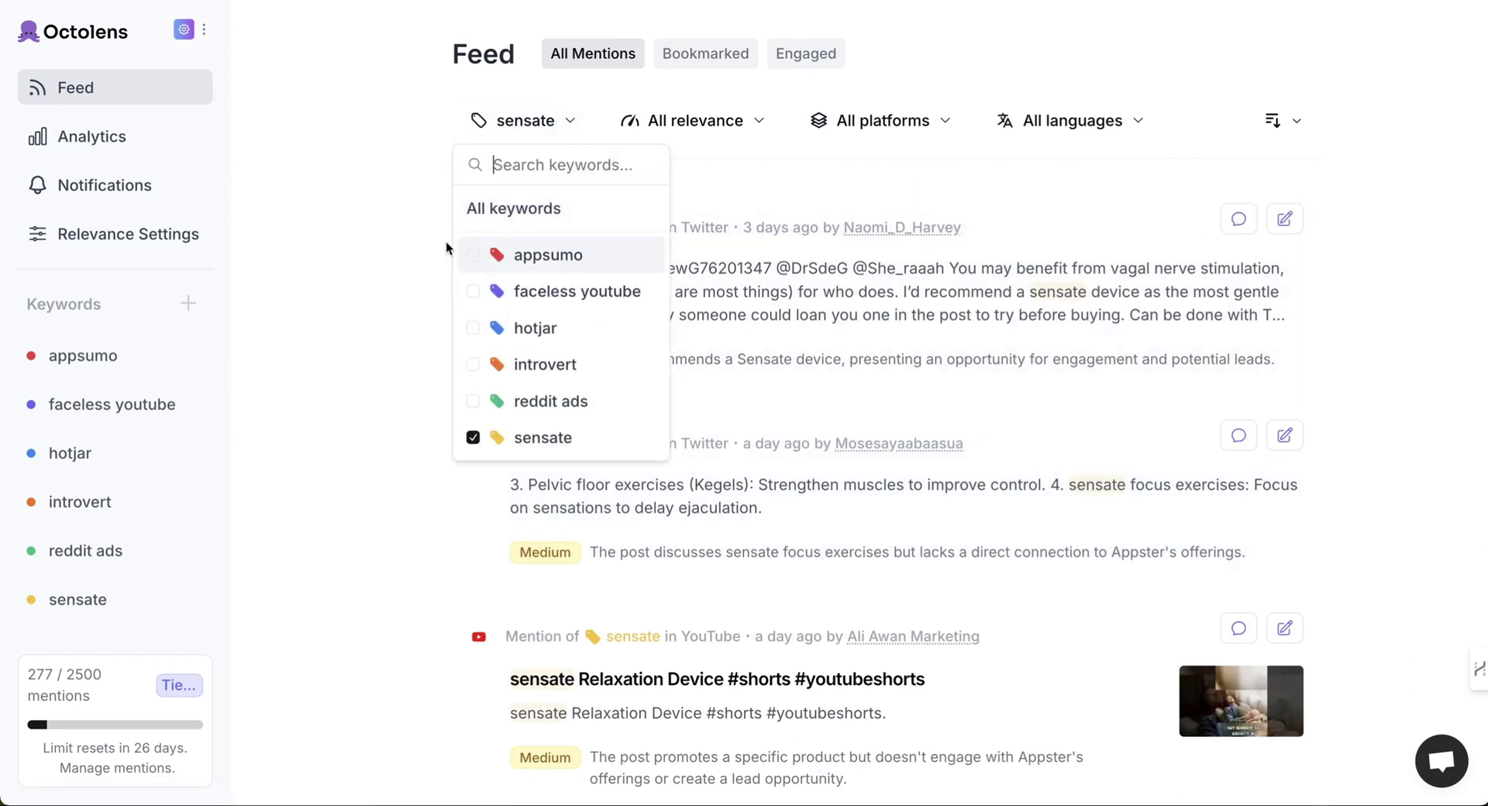
left_click(560, 333)
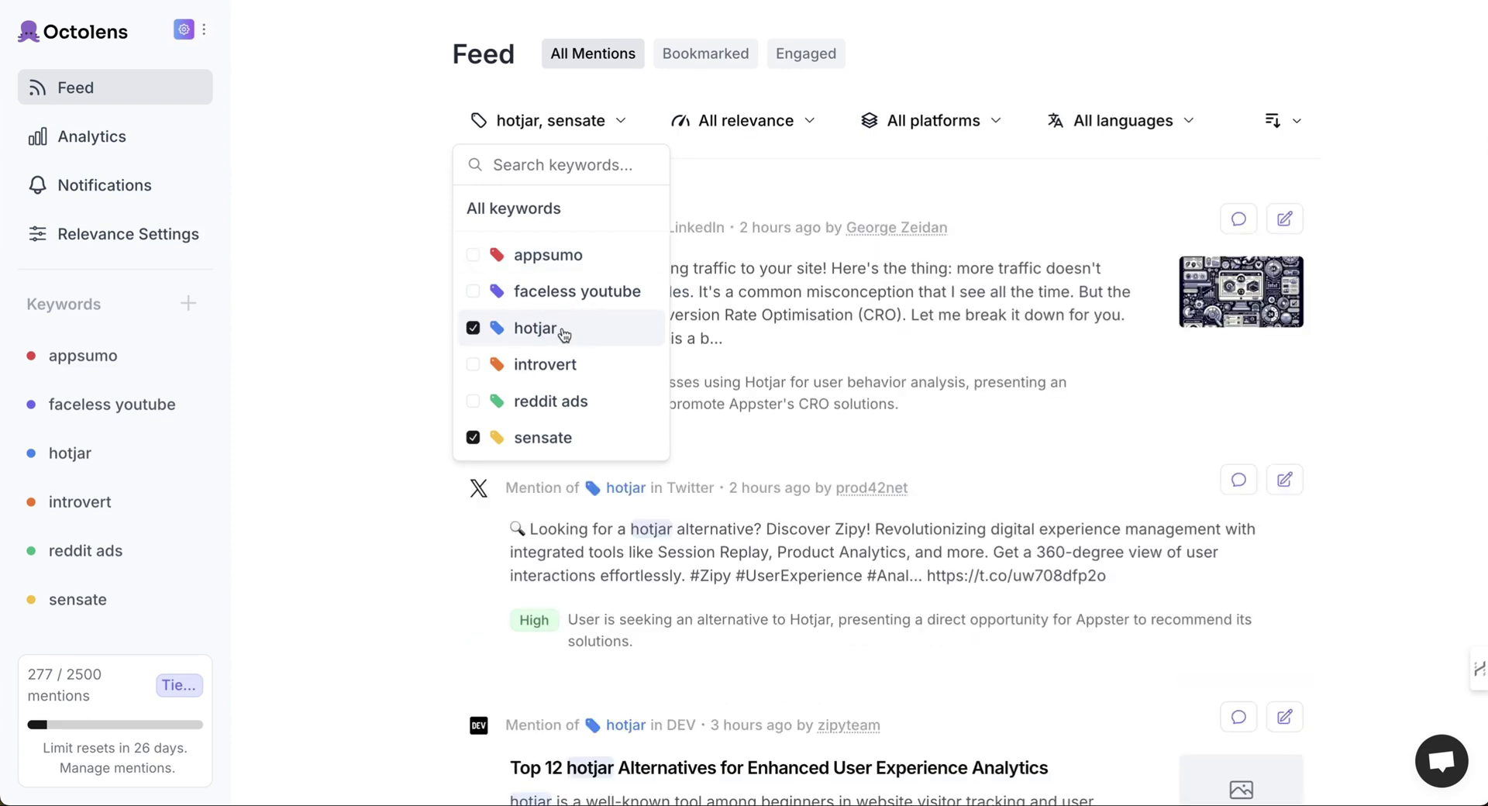
left_click(561, 434)
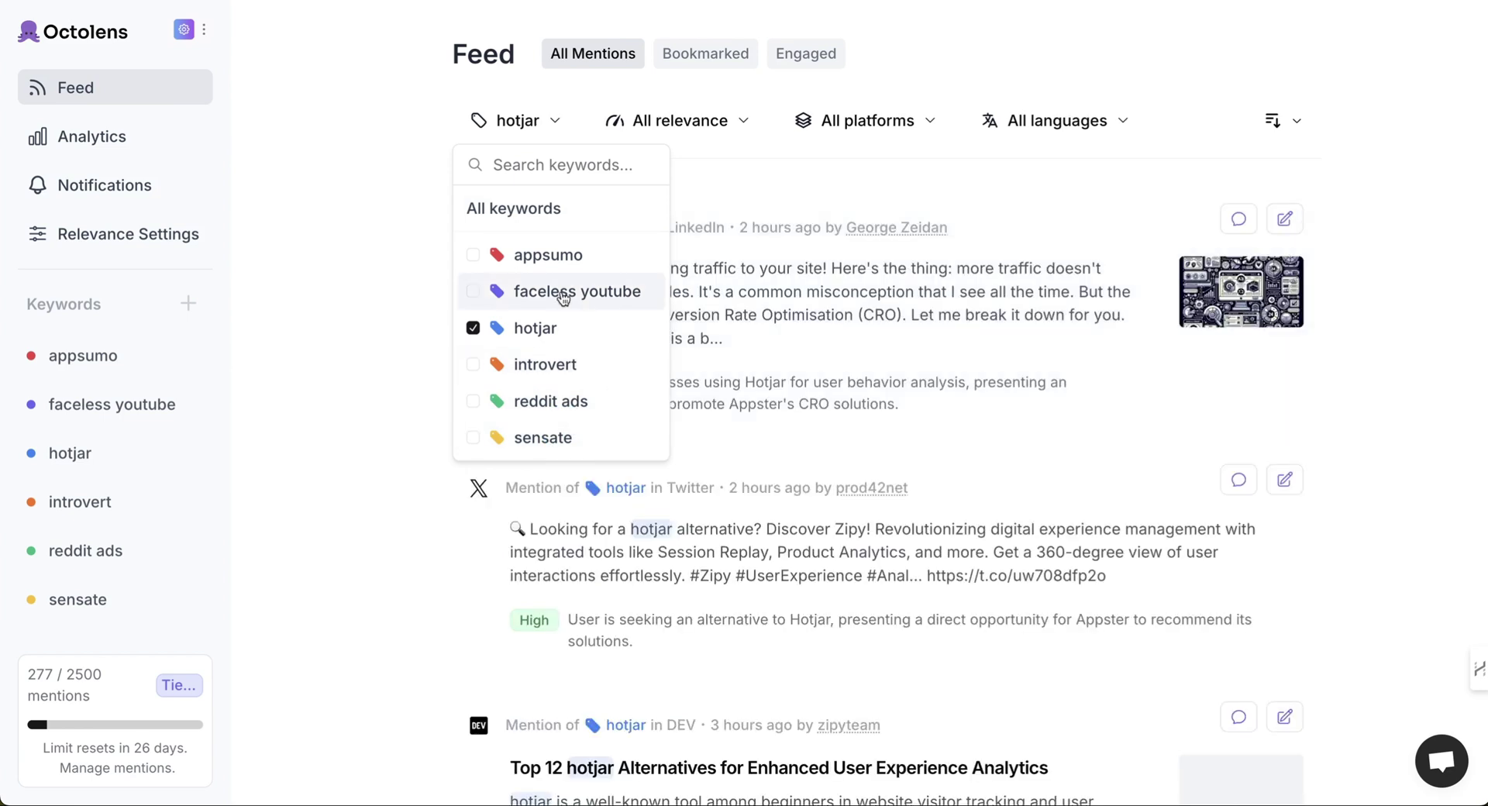
left_click(369, 255)
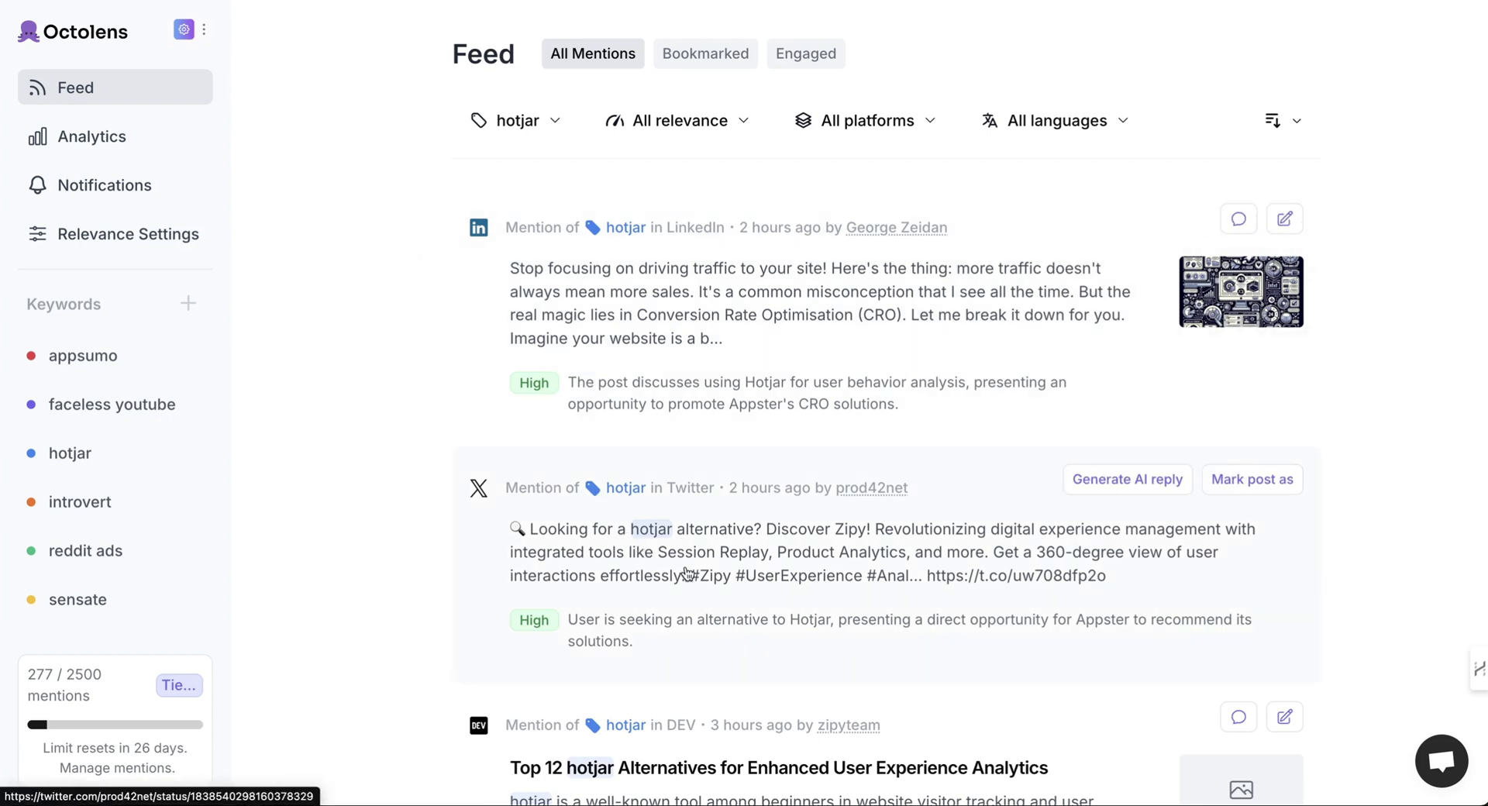
scroll(712, 557, "down", 1)
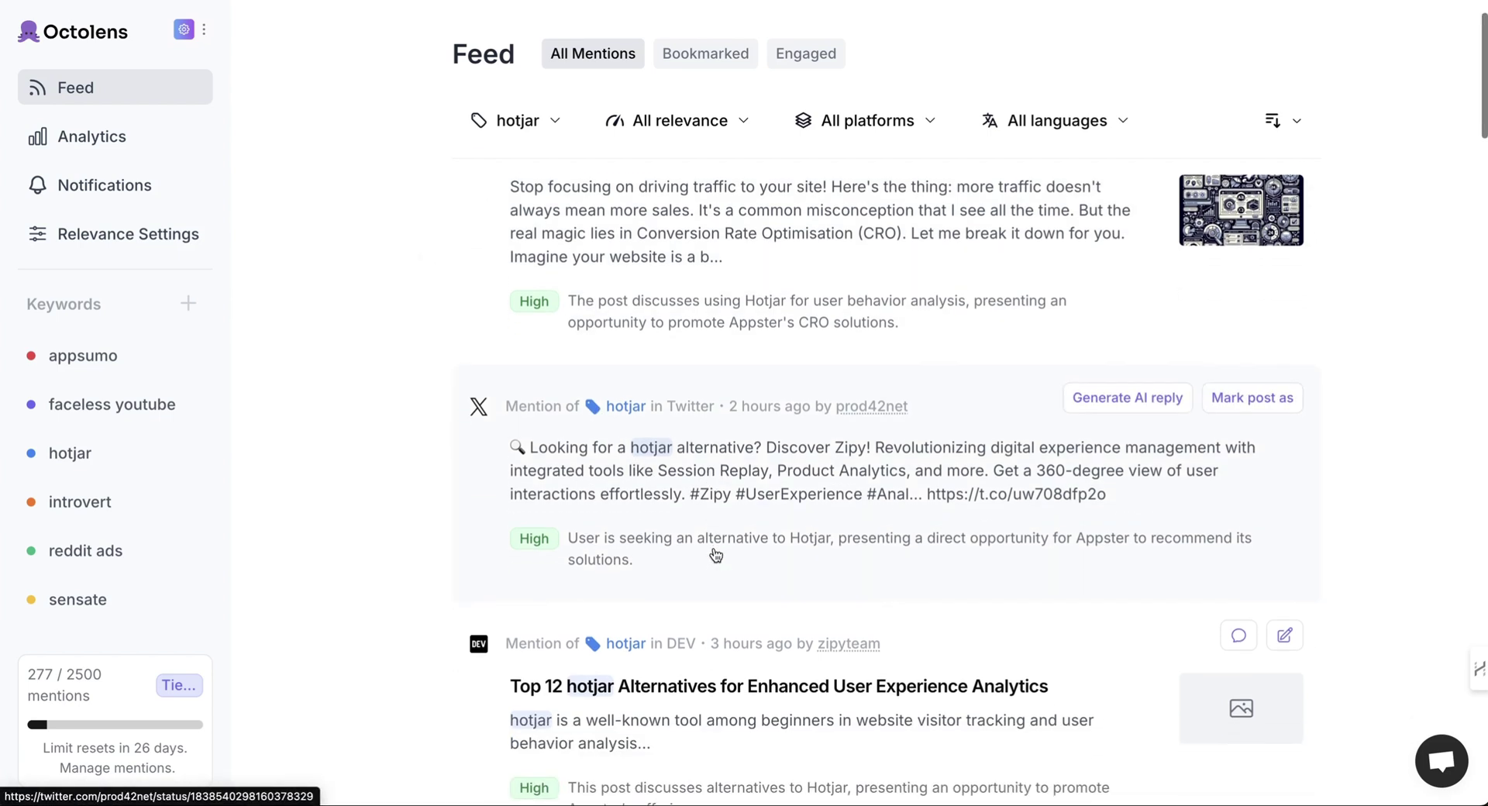
left_click(828, 467)
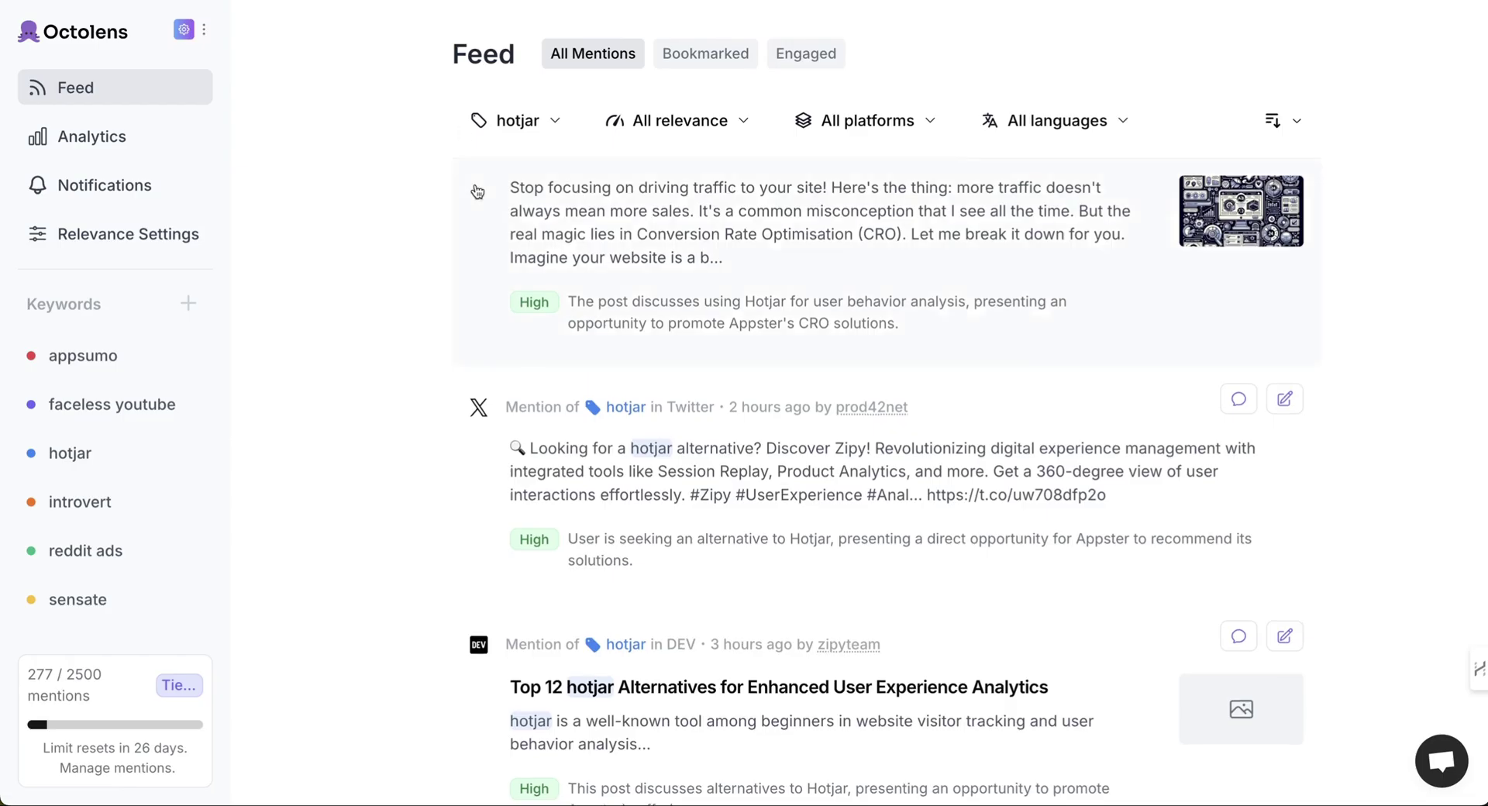
Step: Scroll through the Hotjar alternatives post on X
scroll(478, 191, "down", 5)
scroll(478, 191, "down", 2)
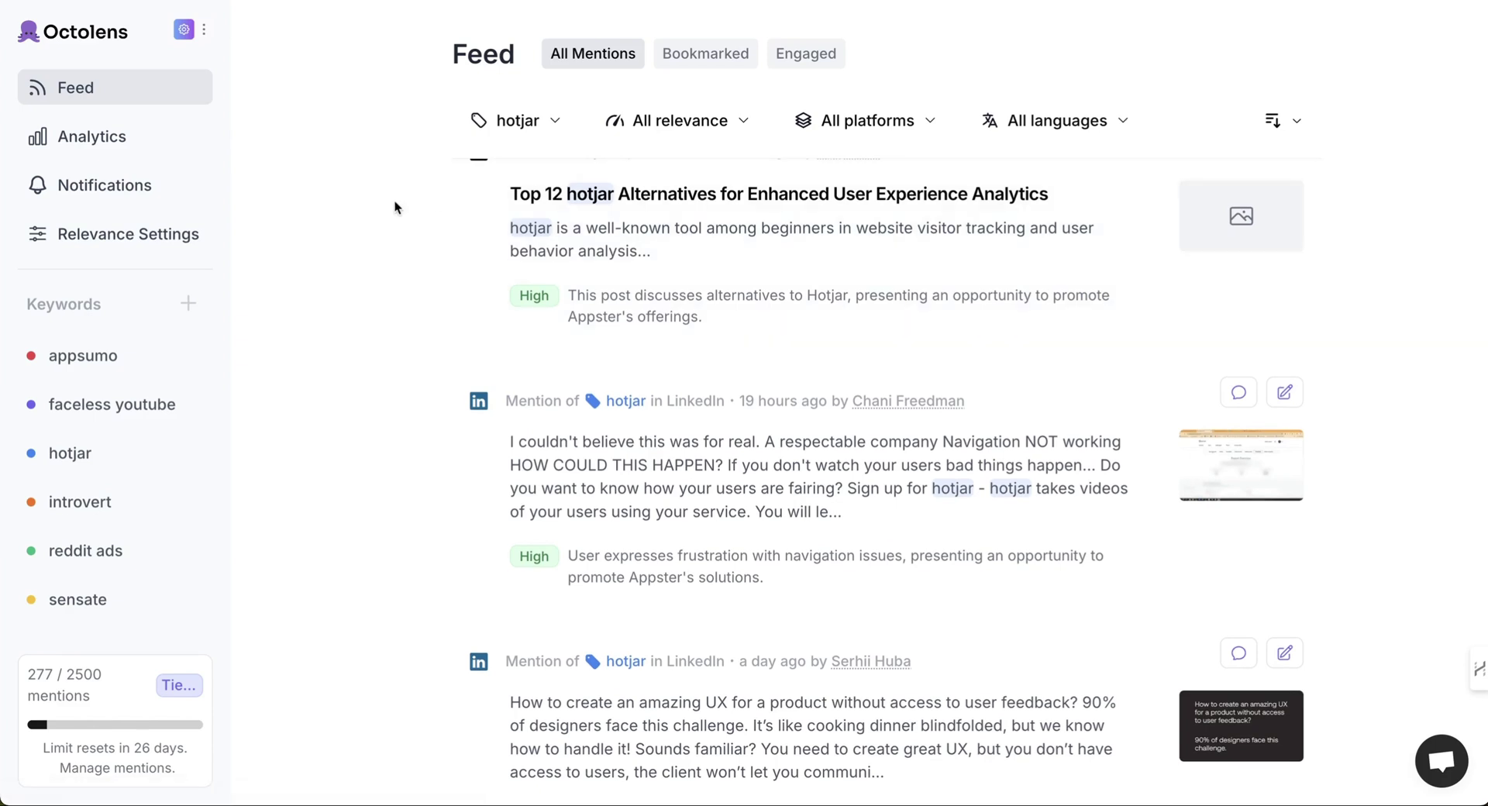
scroll(394, 203, "down", 5)
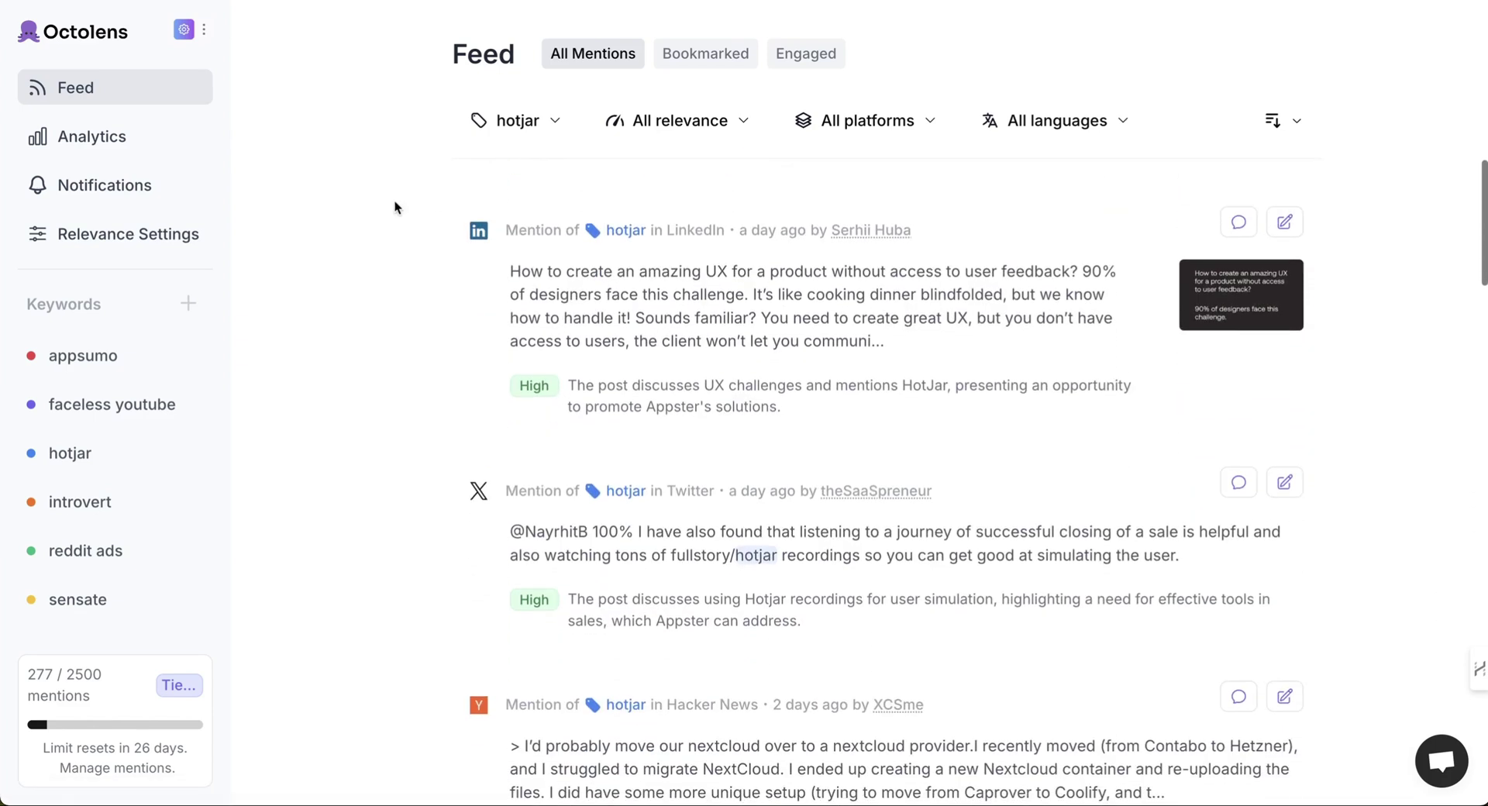
mouse_move(673, 427)
mouse_move(853, 535)
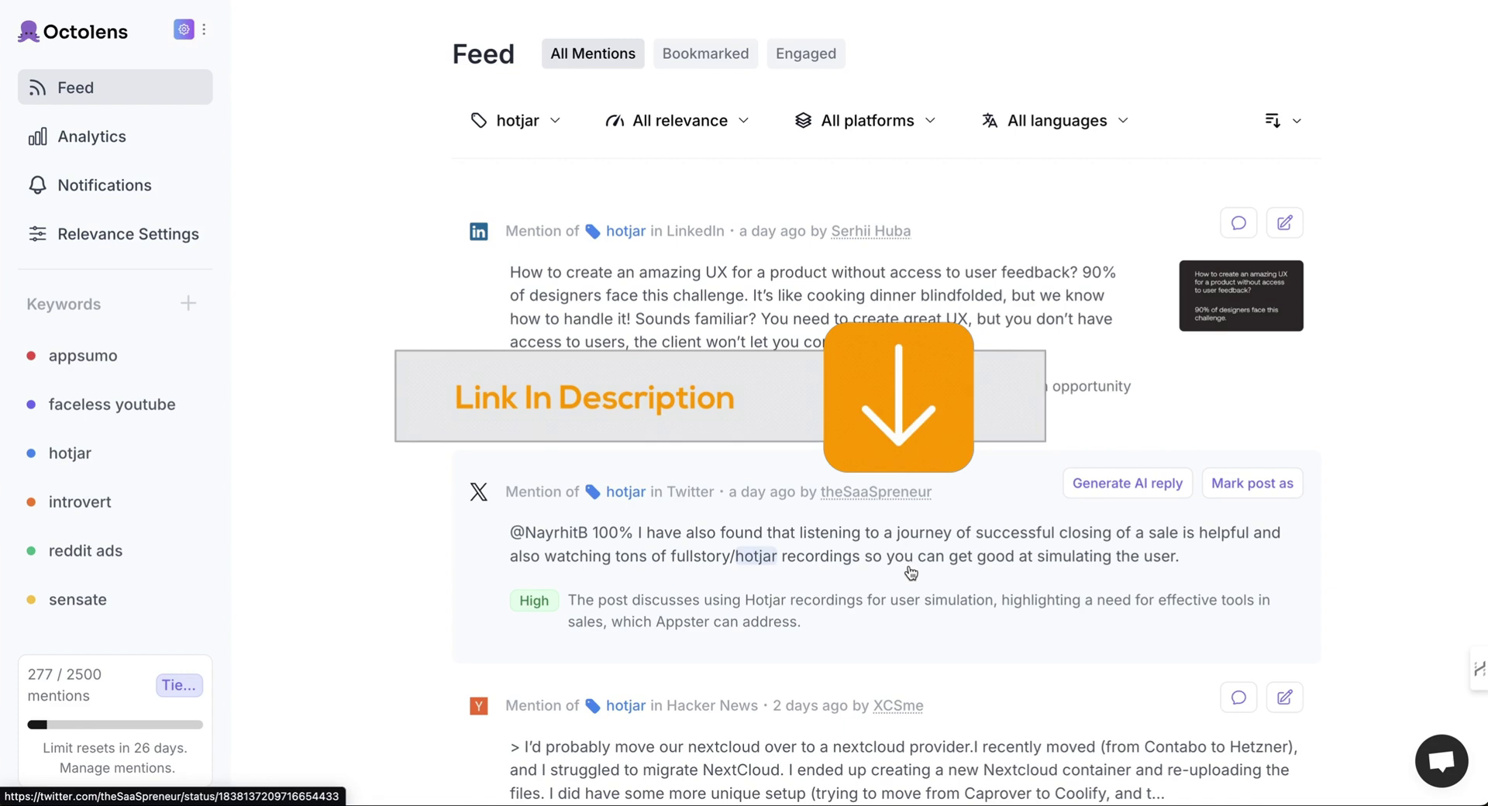
scroll(911, 573, "down", 4)
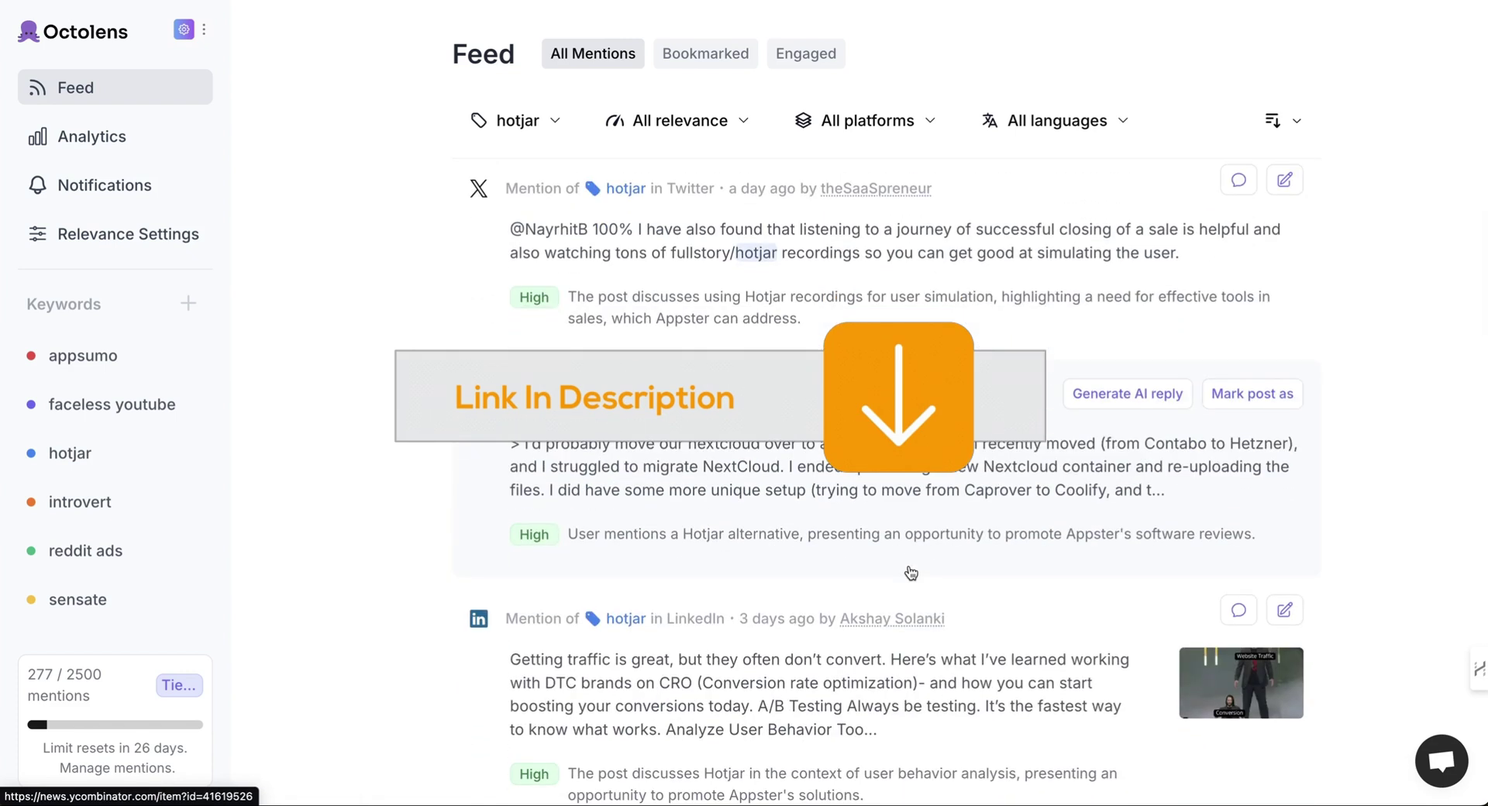
scroll(911, 573, "down", 3)
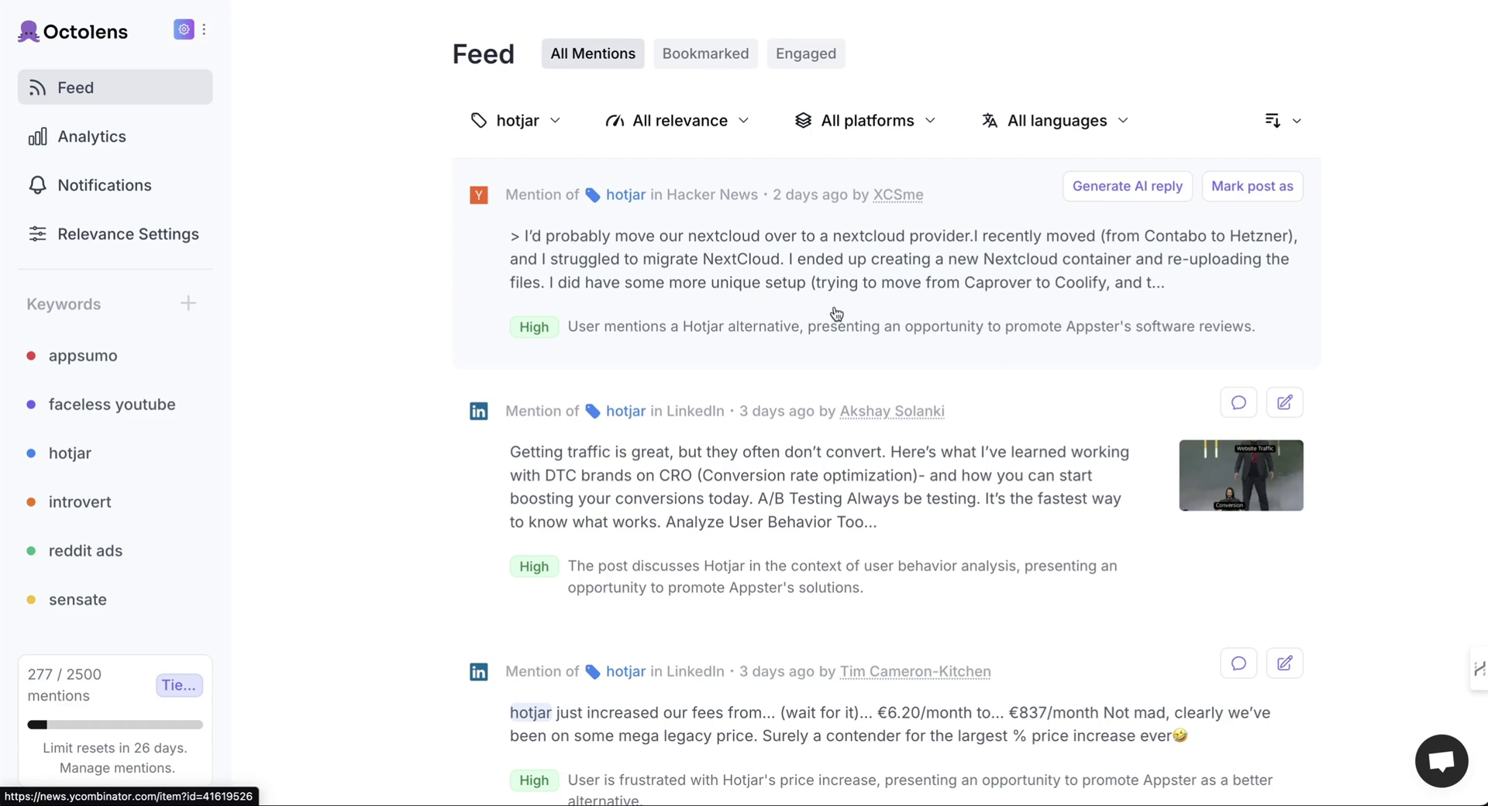
Step: Set the relevance filter to Medium only and close the dropdown
left_click(694, 129)
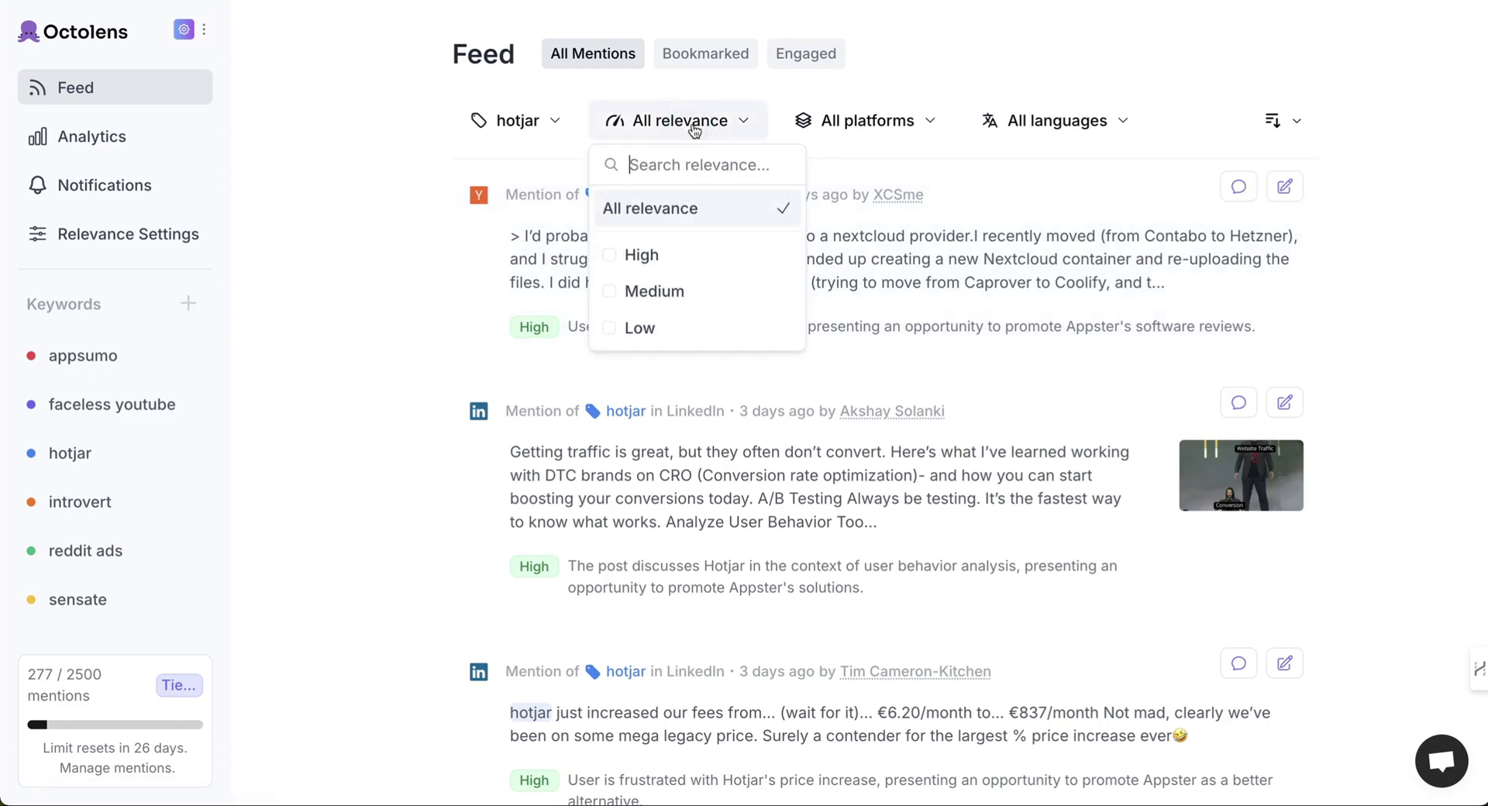
left_click(655, 298)
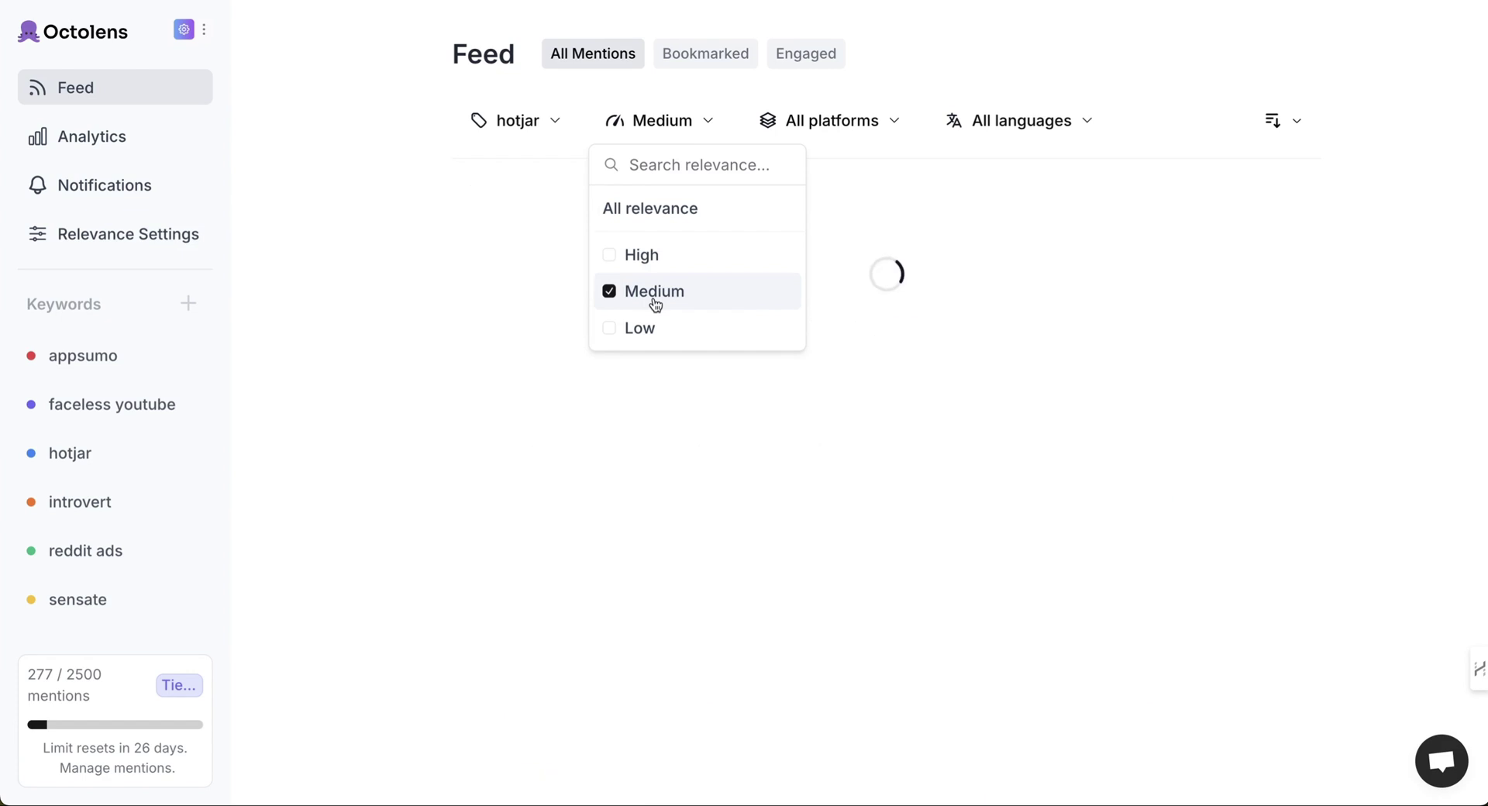
left_click(439, 572)
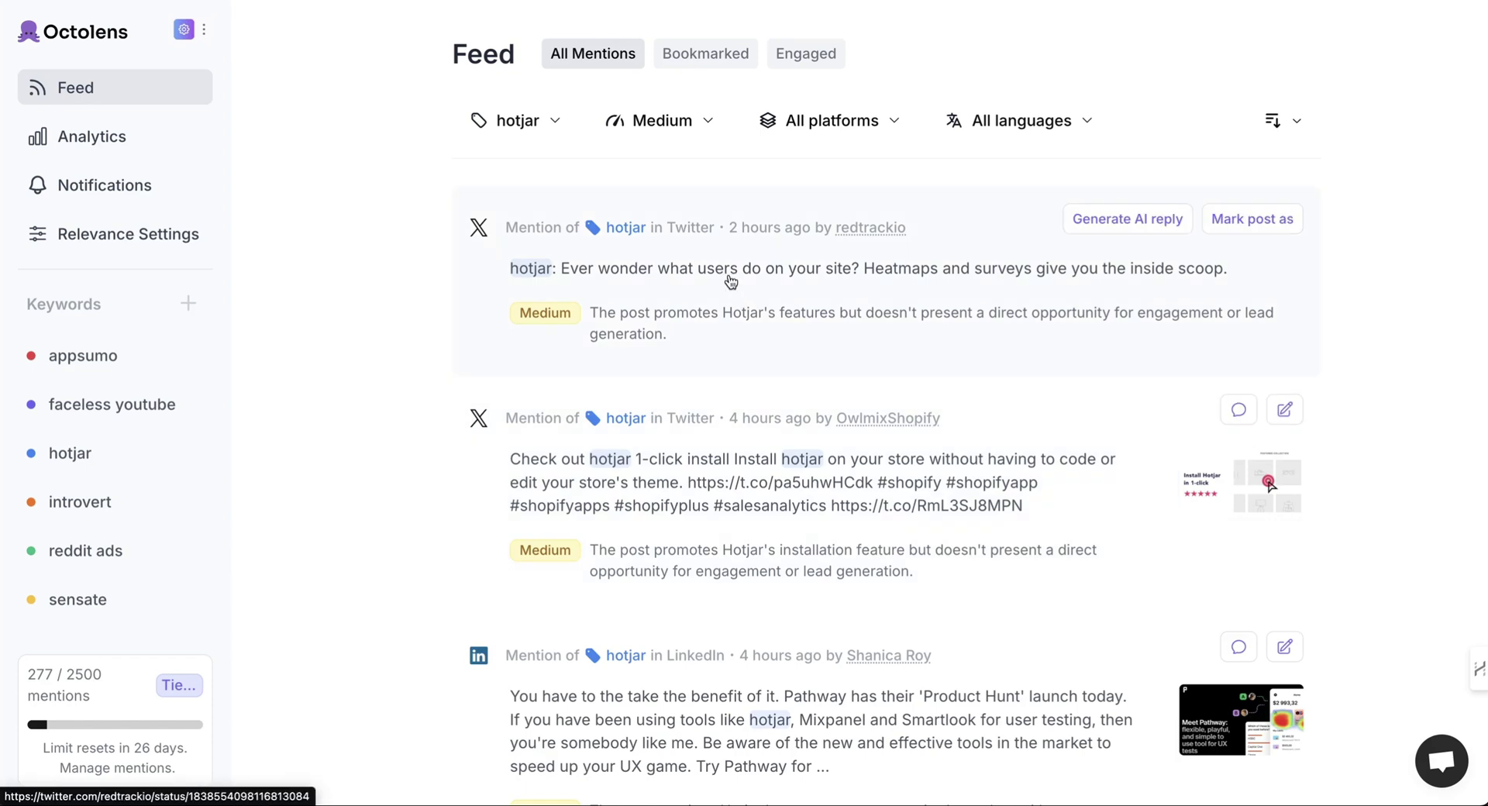
scroll(731, 281, "down", 5)
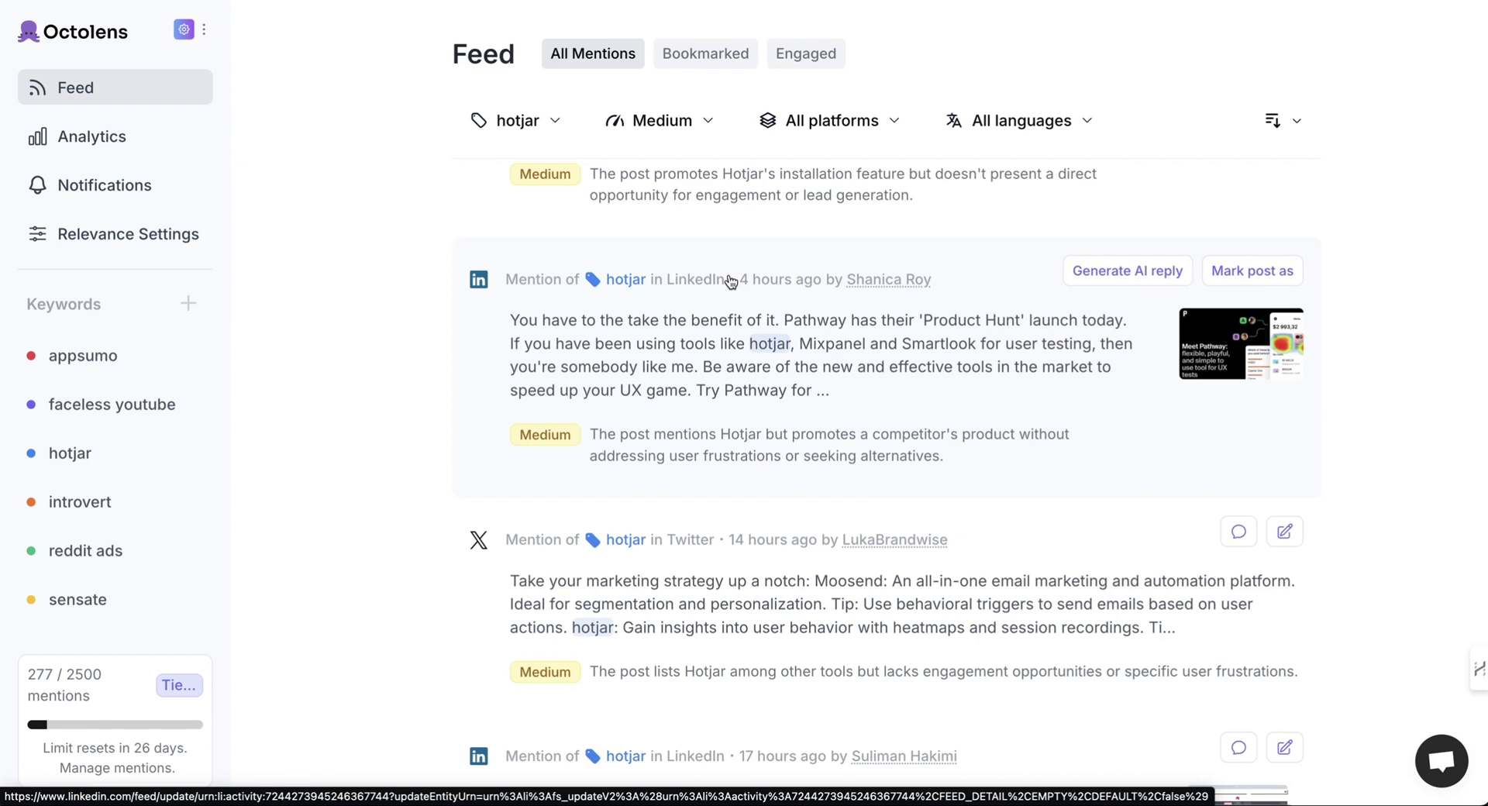
scroll(731, 281, "down", 4)
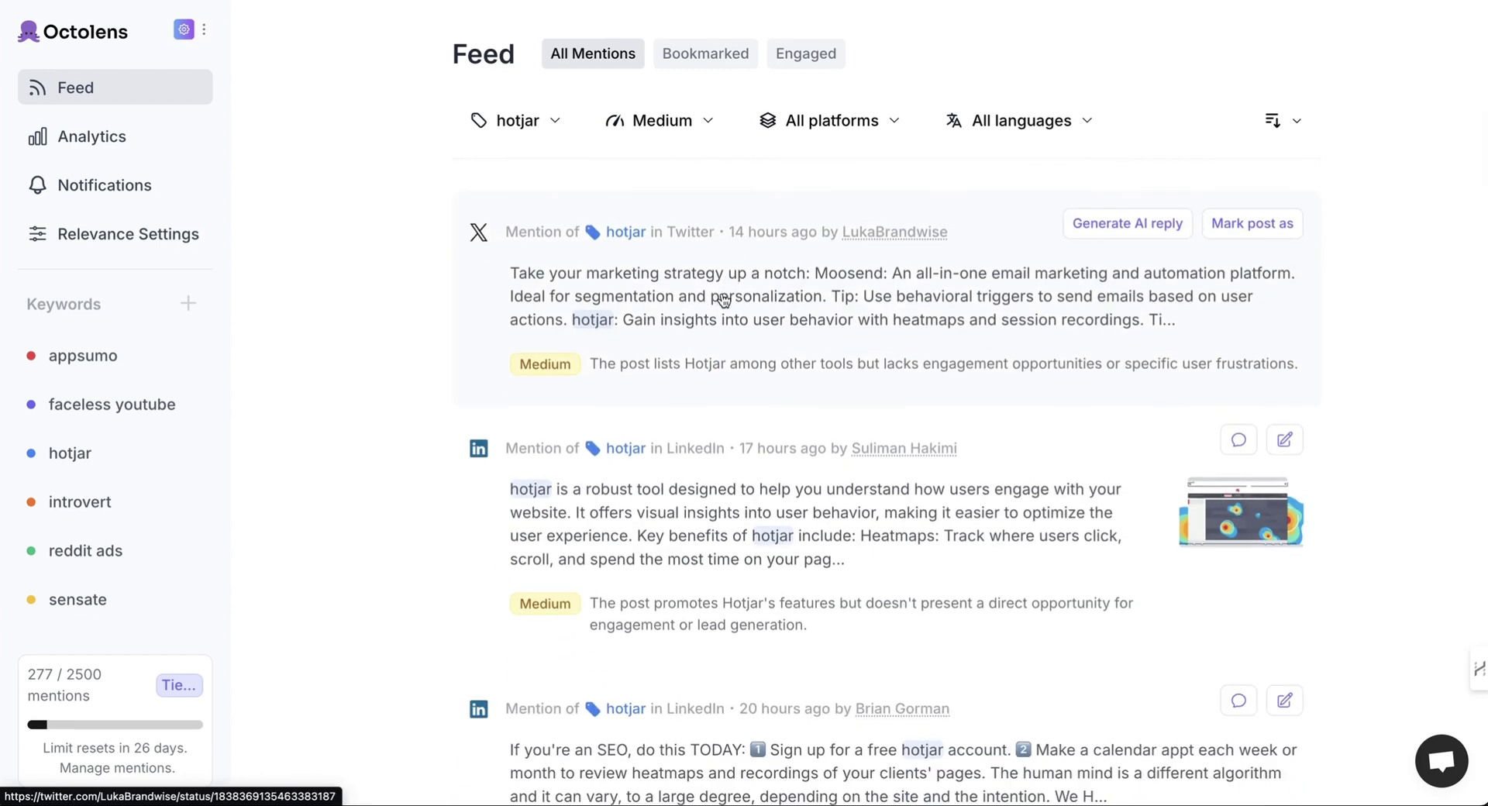
scroll(820, 302, "down", 3)
scroll(821, 302, "down", 4)
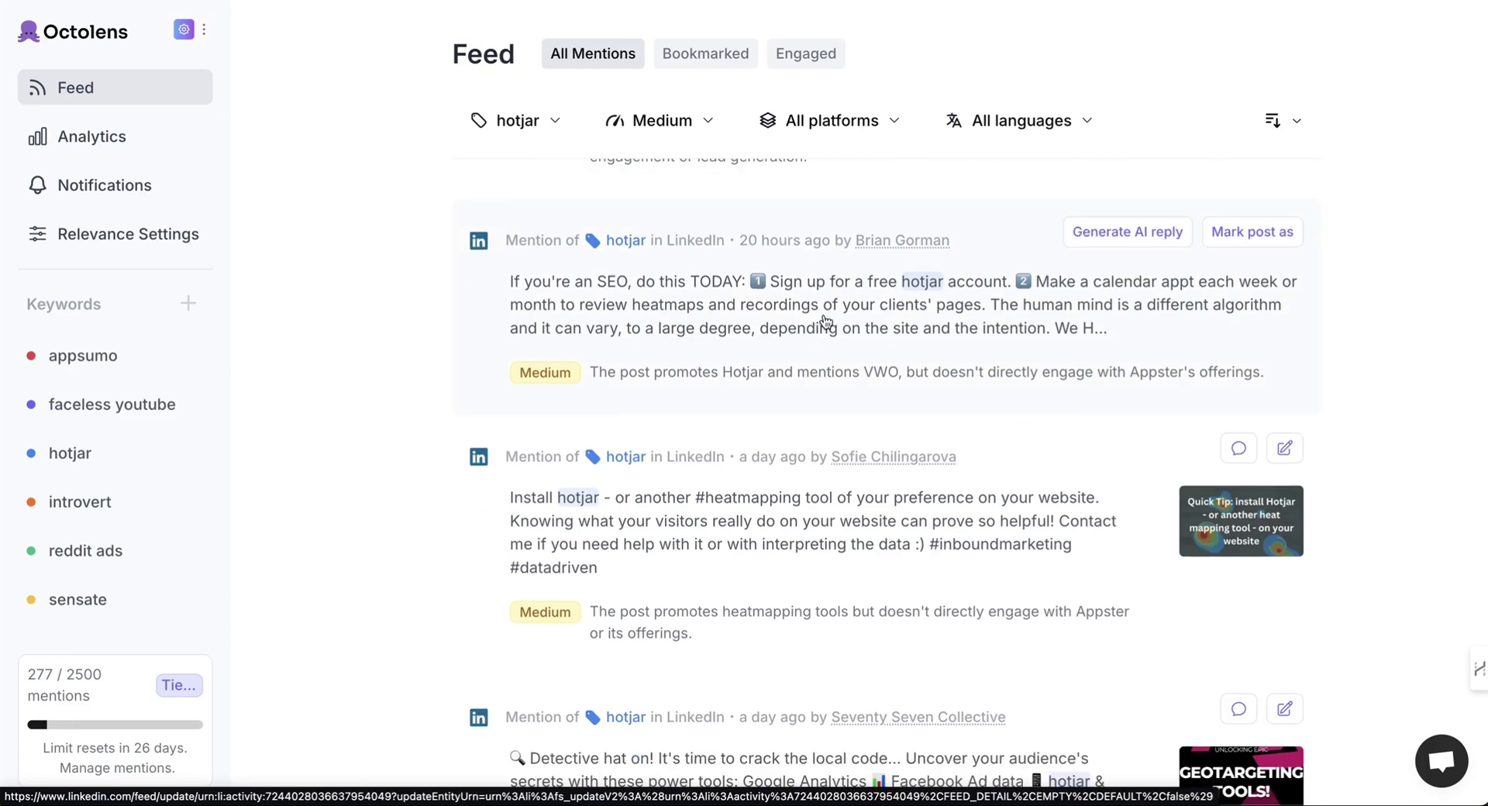
Step: Switch to the faceless youtube keyword, browse its Medium-relevance mentions, and open the platform filter
left_click(117, 403)
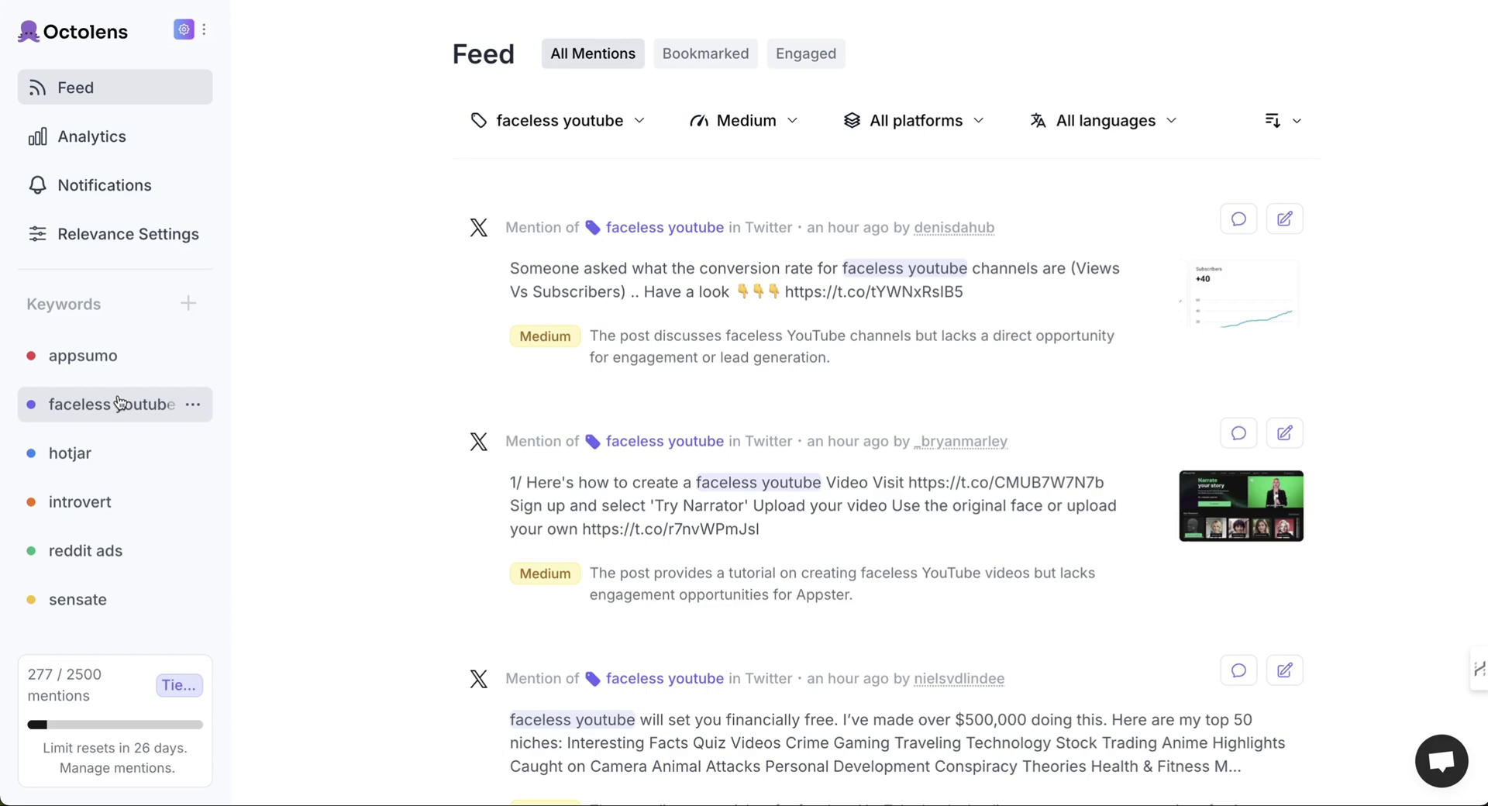
scroll(682, 414, "down", 2)
scroll(814, 310, "up", 2)
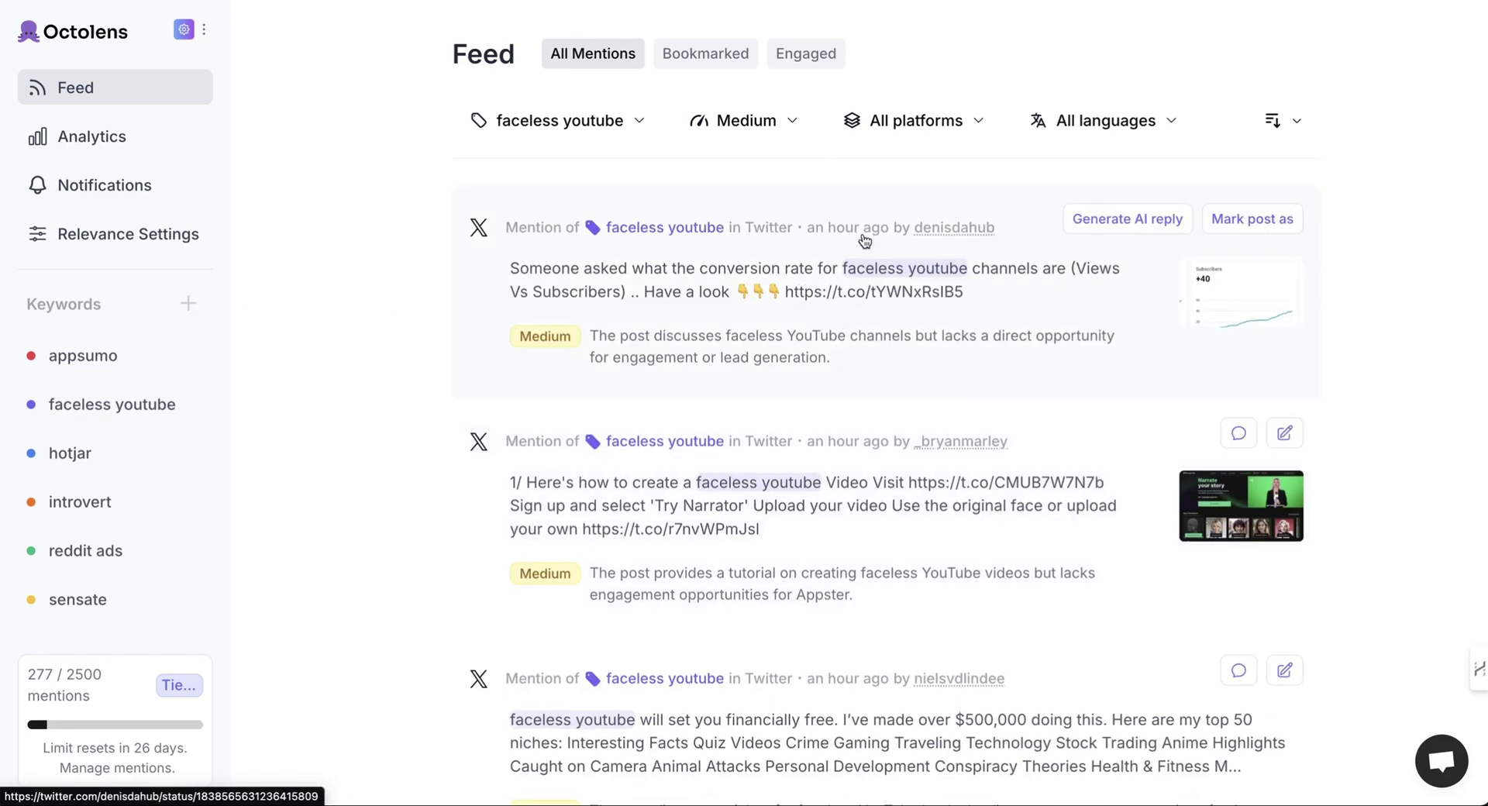
scroll(866, 418, "down", 3)
scroll(868, 439, "down", 15)
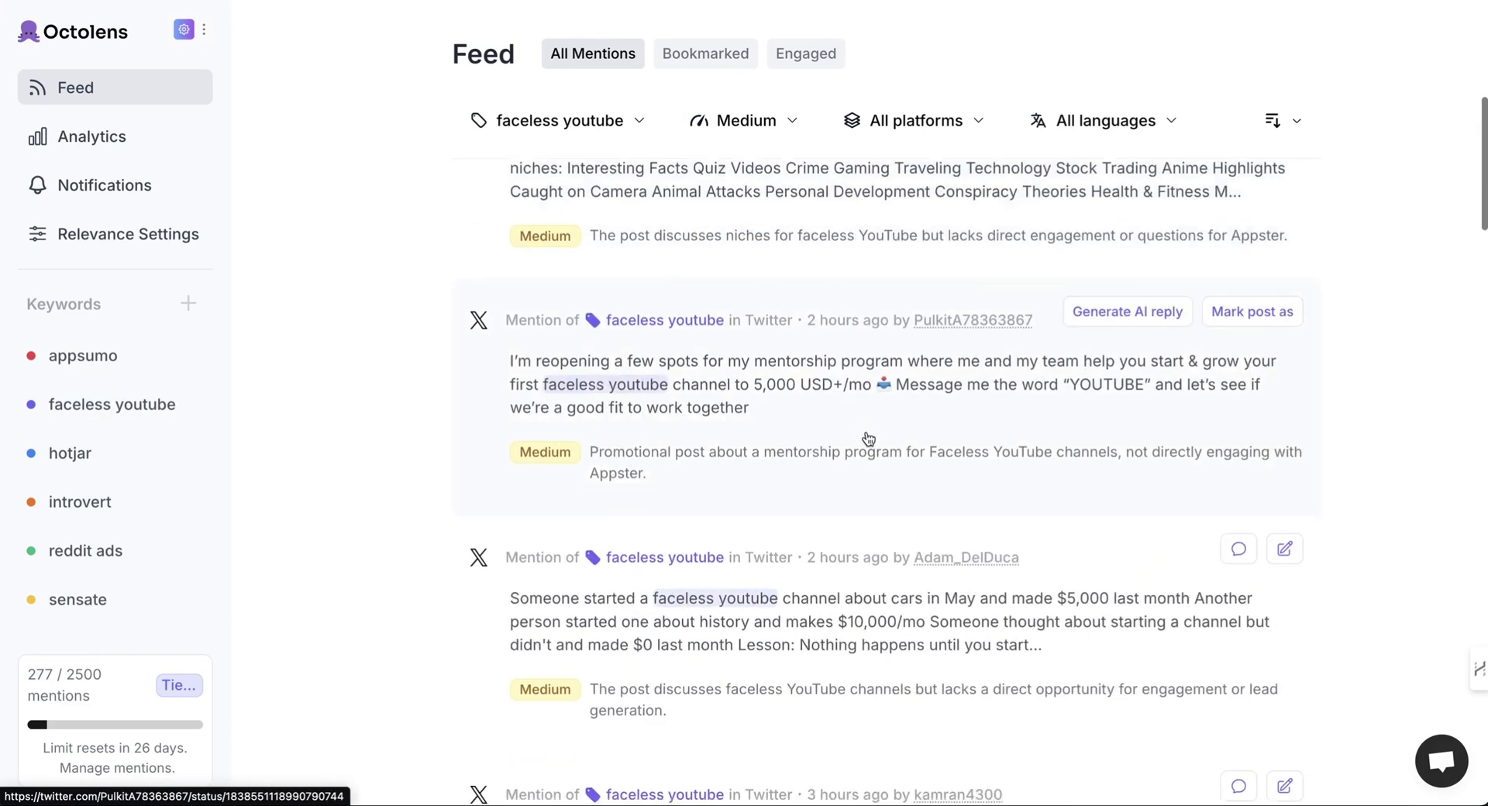
scroll(868, 439, "down", 4)
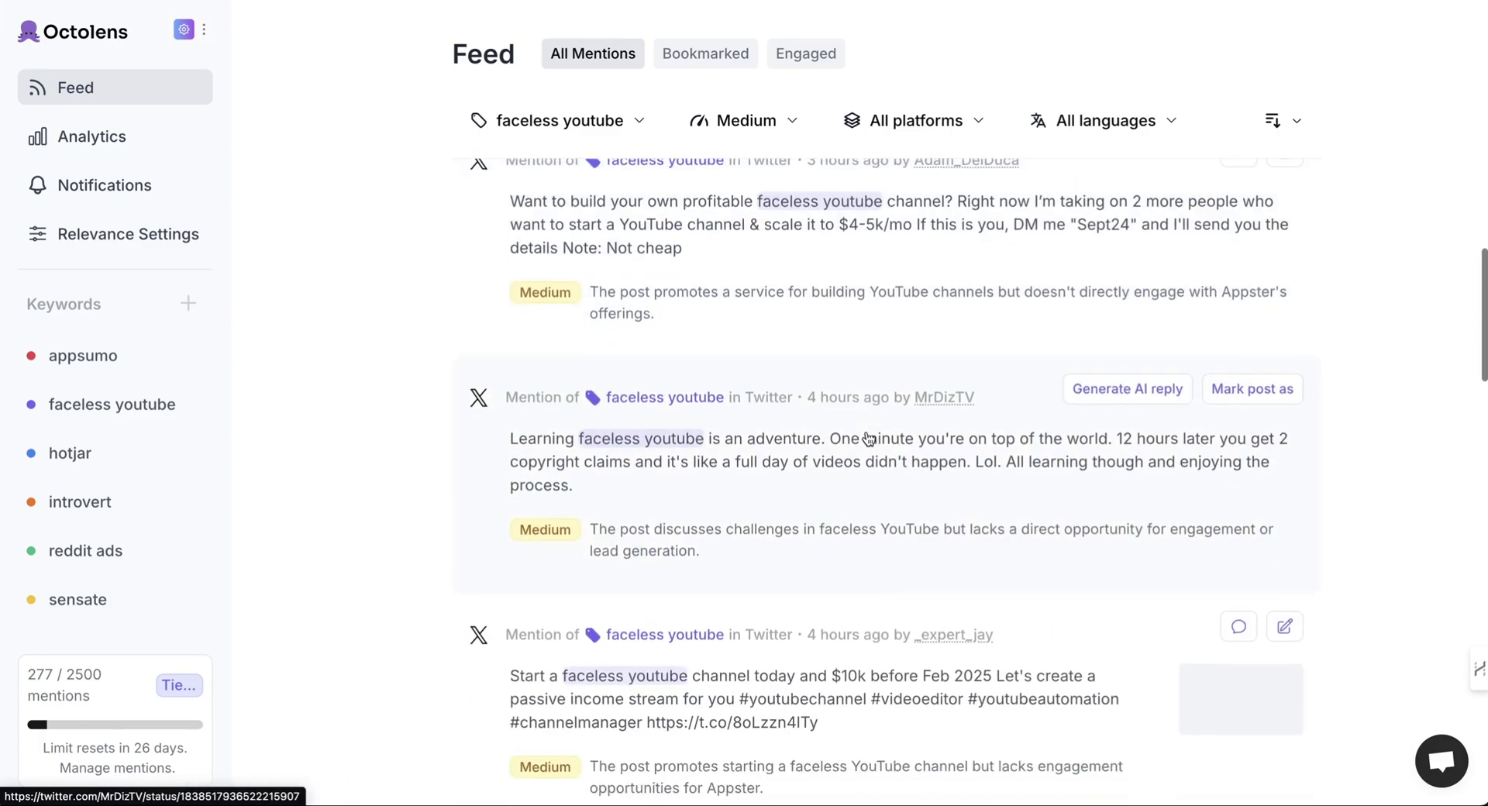
scroll(867, 436, "up", 12)
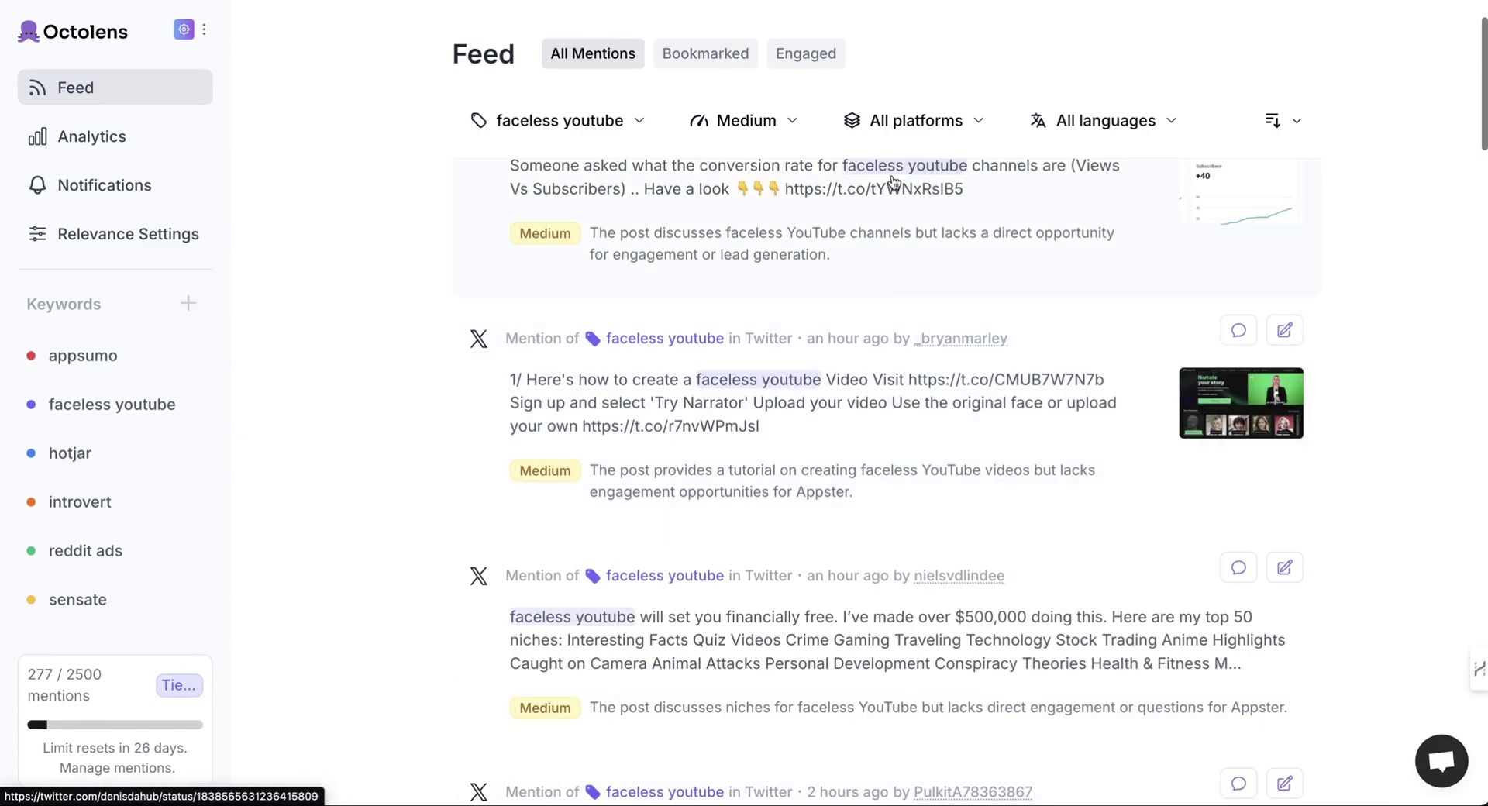
left_click(907, 120)
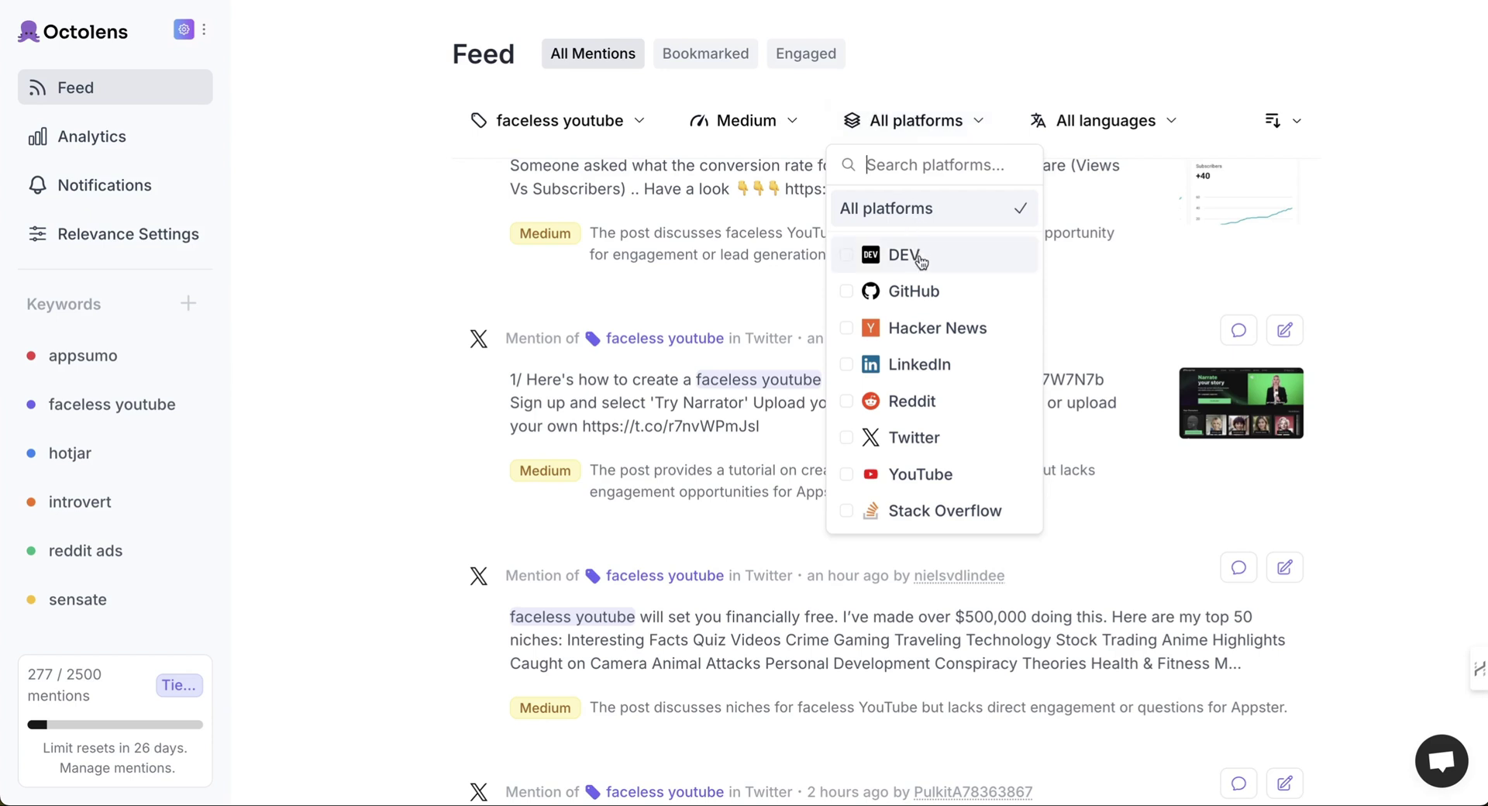
Step: Limit the platform filter to Reddit only, after briefly trying Hacker News
left_click(928, 329)
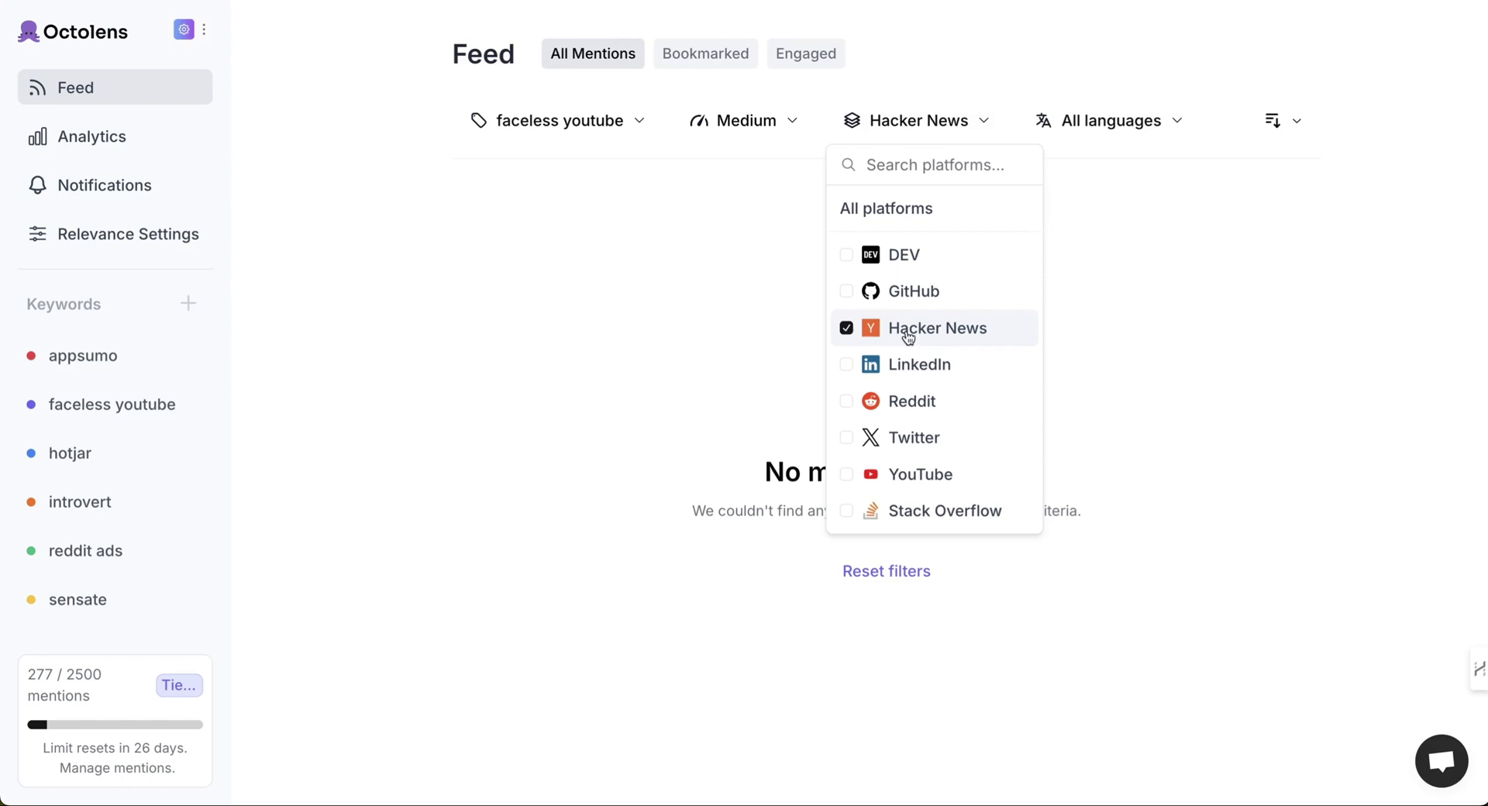
left_click(908, 335)
left_click(912, 405)
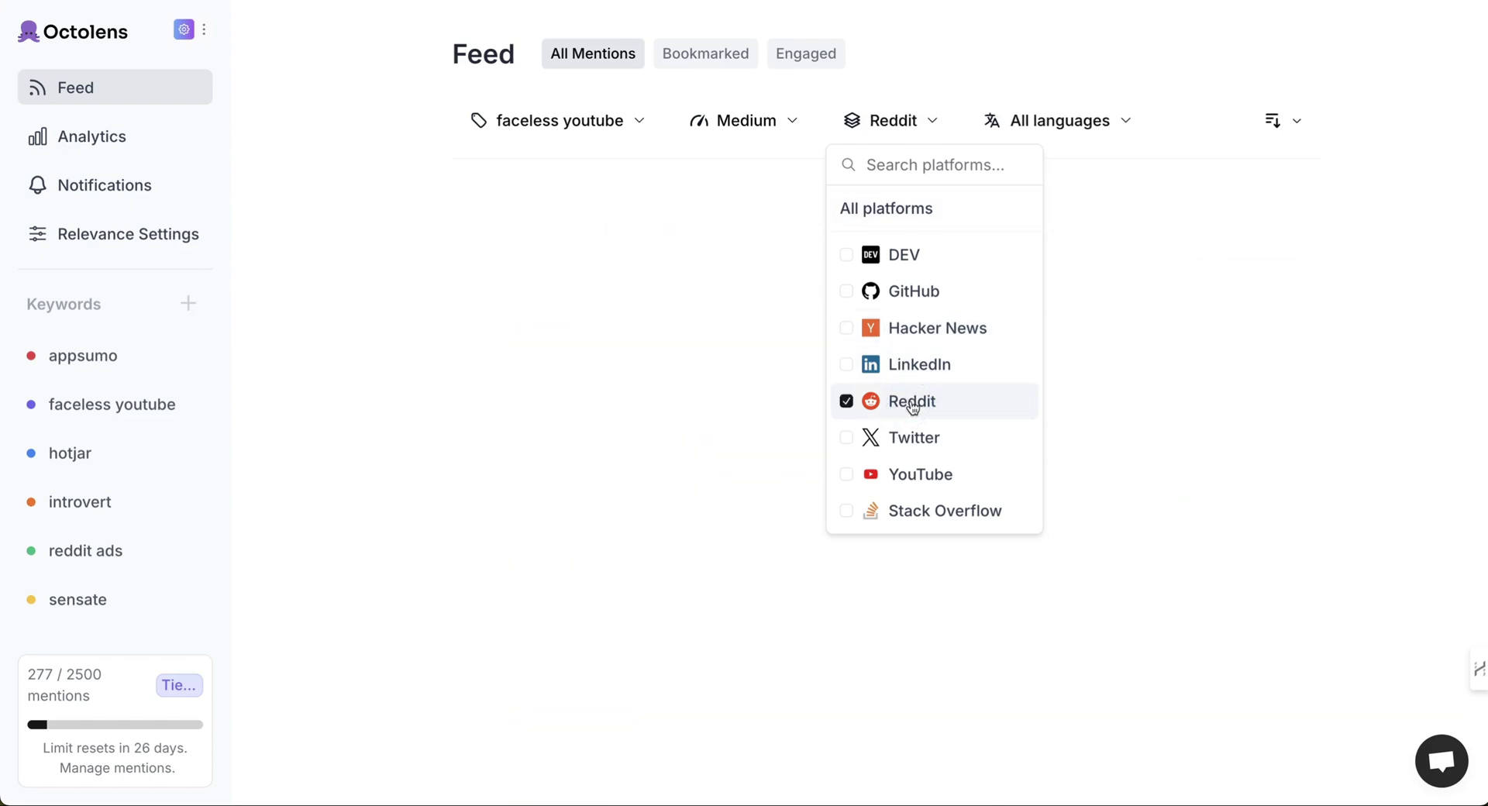
left_click(286, 355)
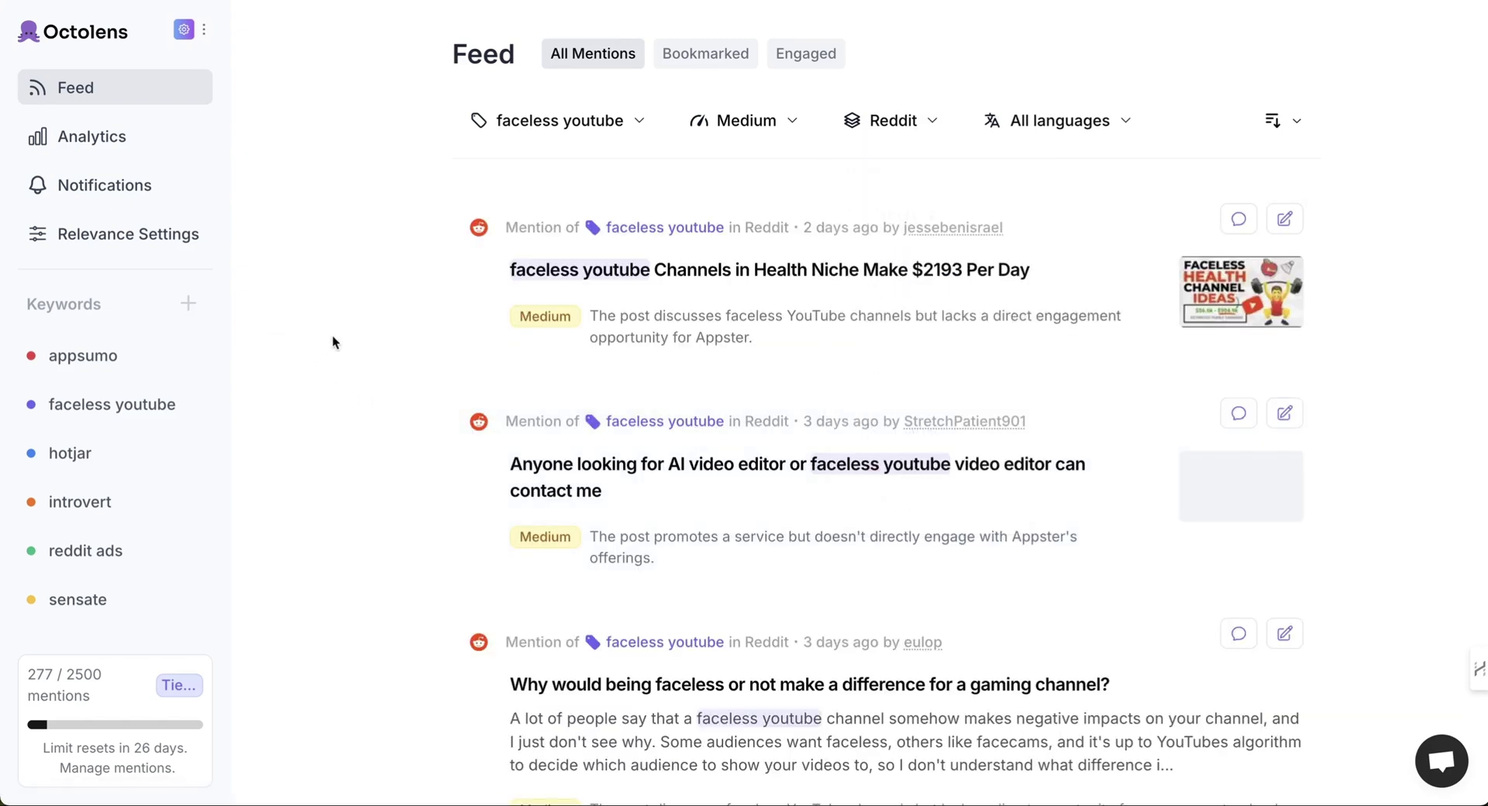
Step: Browse the Reddit-only faceless youtube mentions, then reopen the platform dropdown
scroll(620, 349, "down", 2)
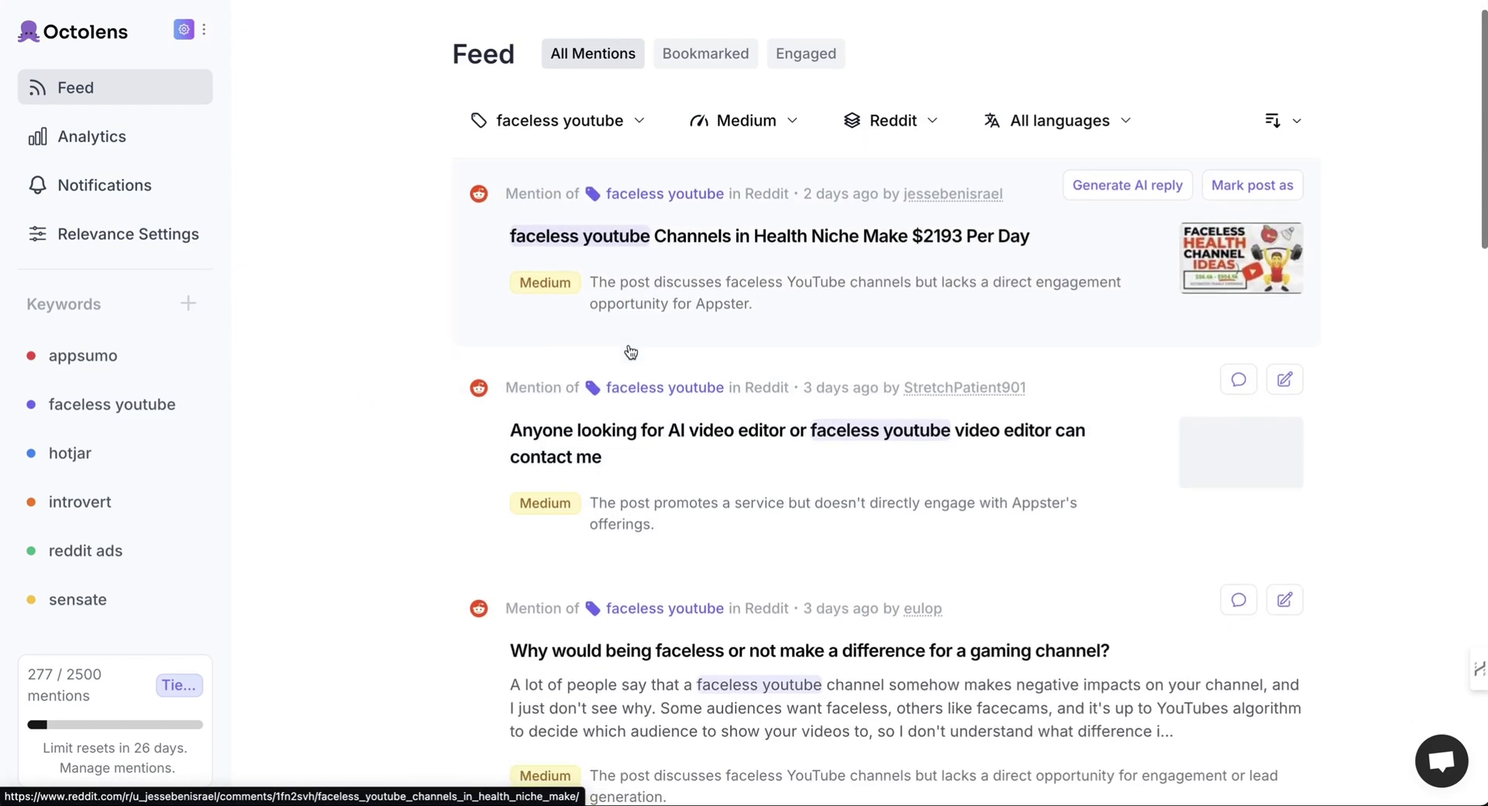
scroll(631, 351, "down", 1)
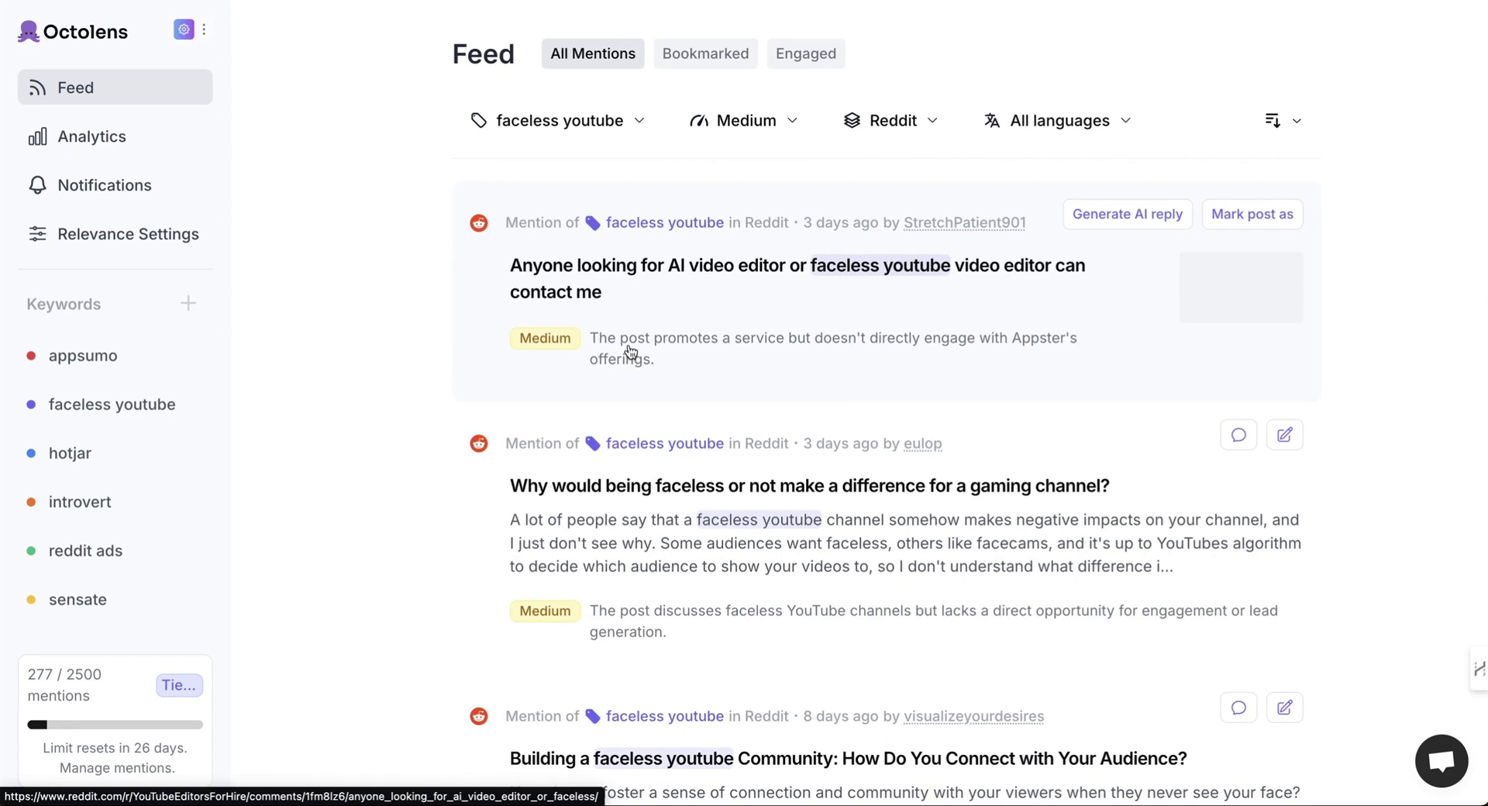
scroll(630, 351, "down", 6)
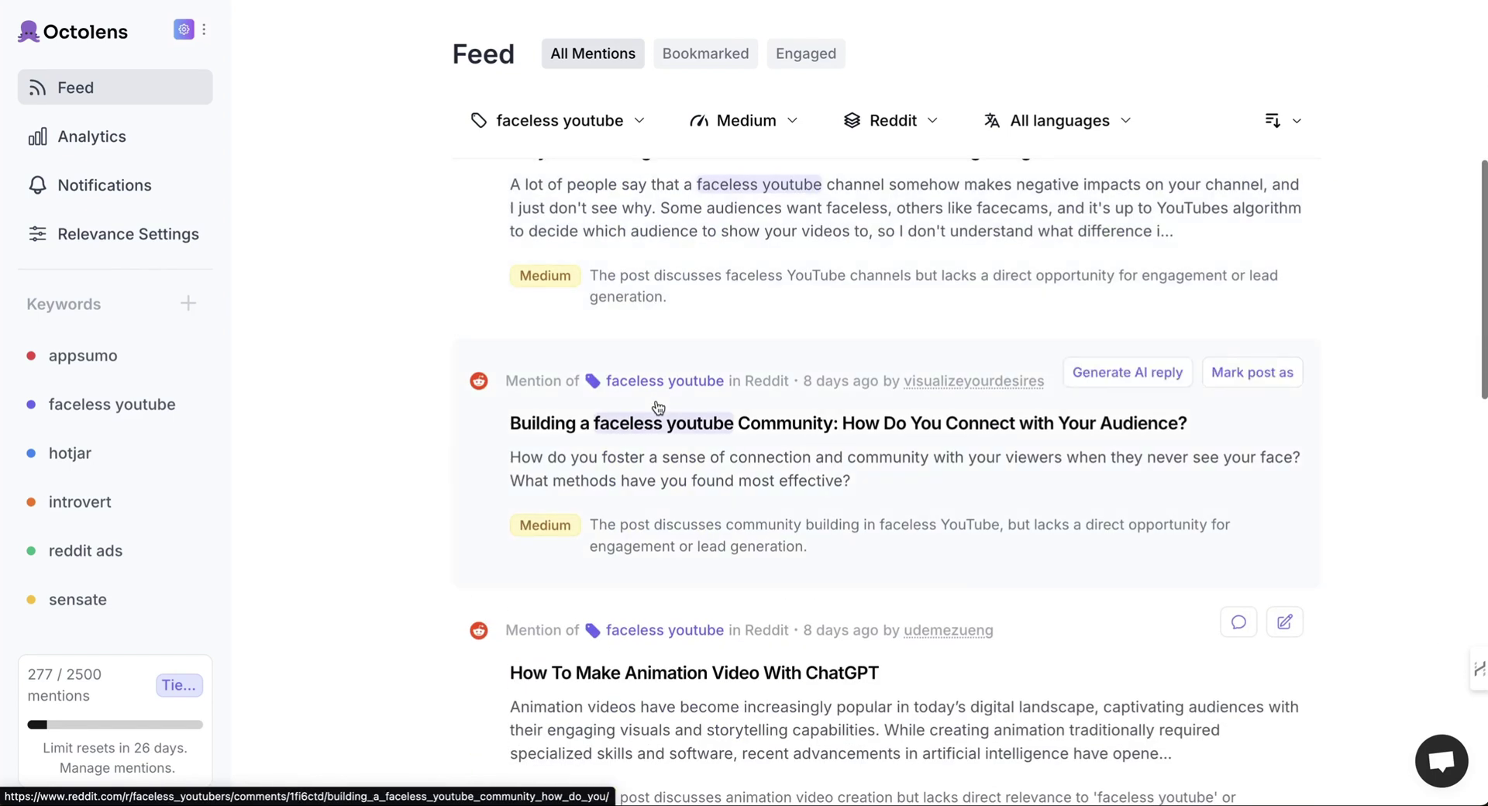
scroll(658, 408, "down", 2)
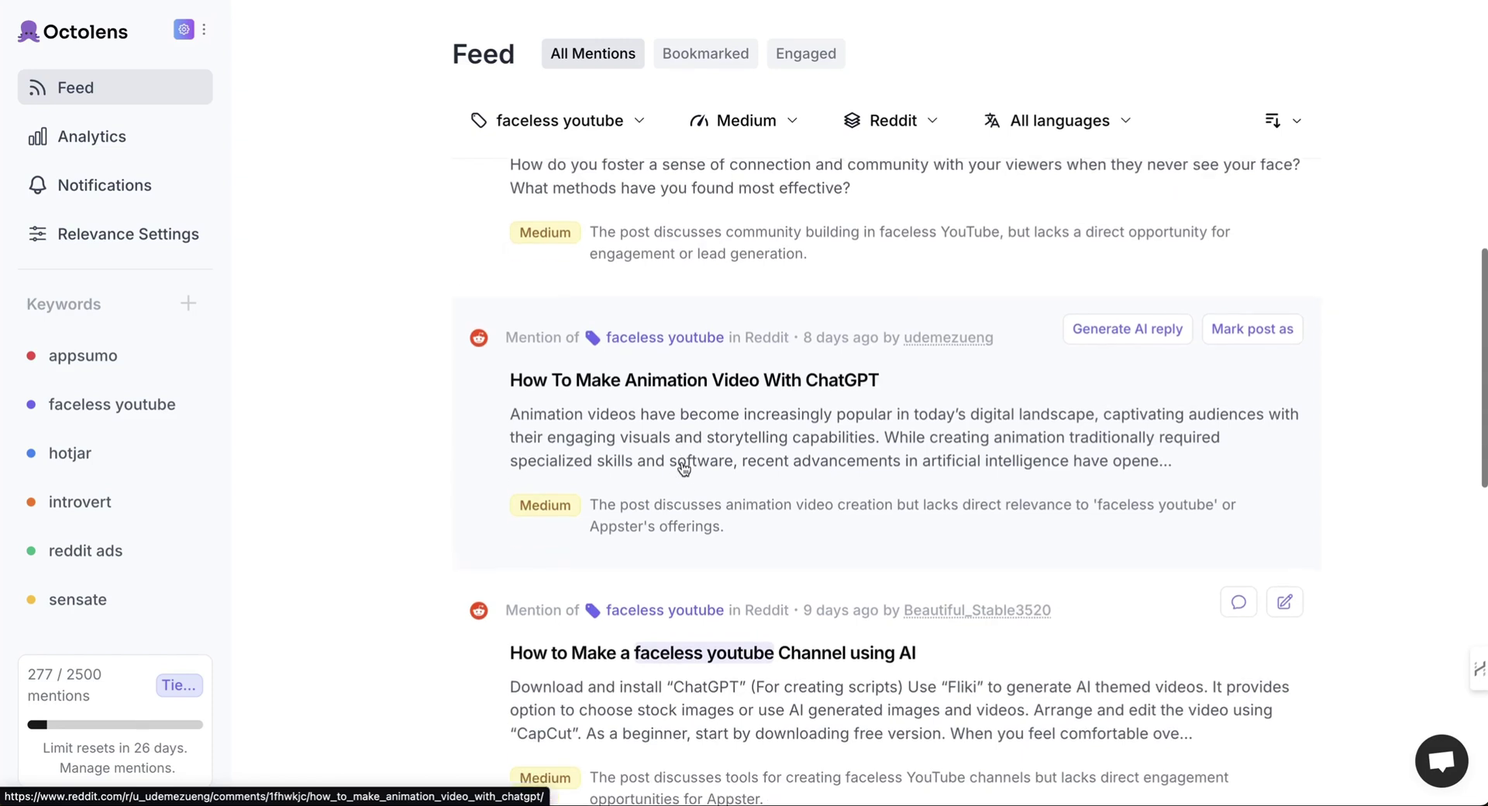
scroll(620, 434, "up", 7)
scroll(615, 404, "up", 3)
left_click(882, 121)
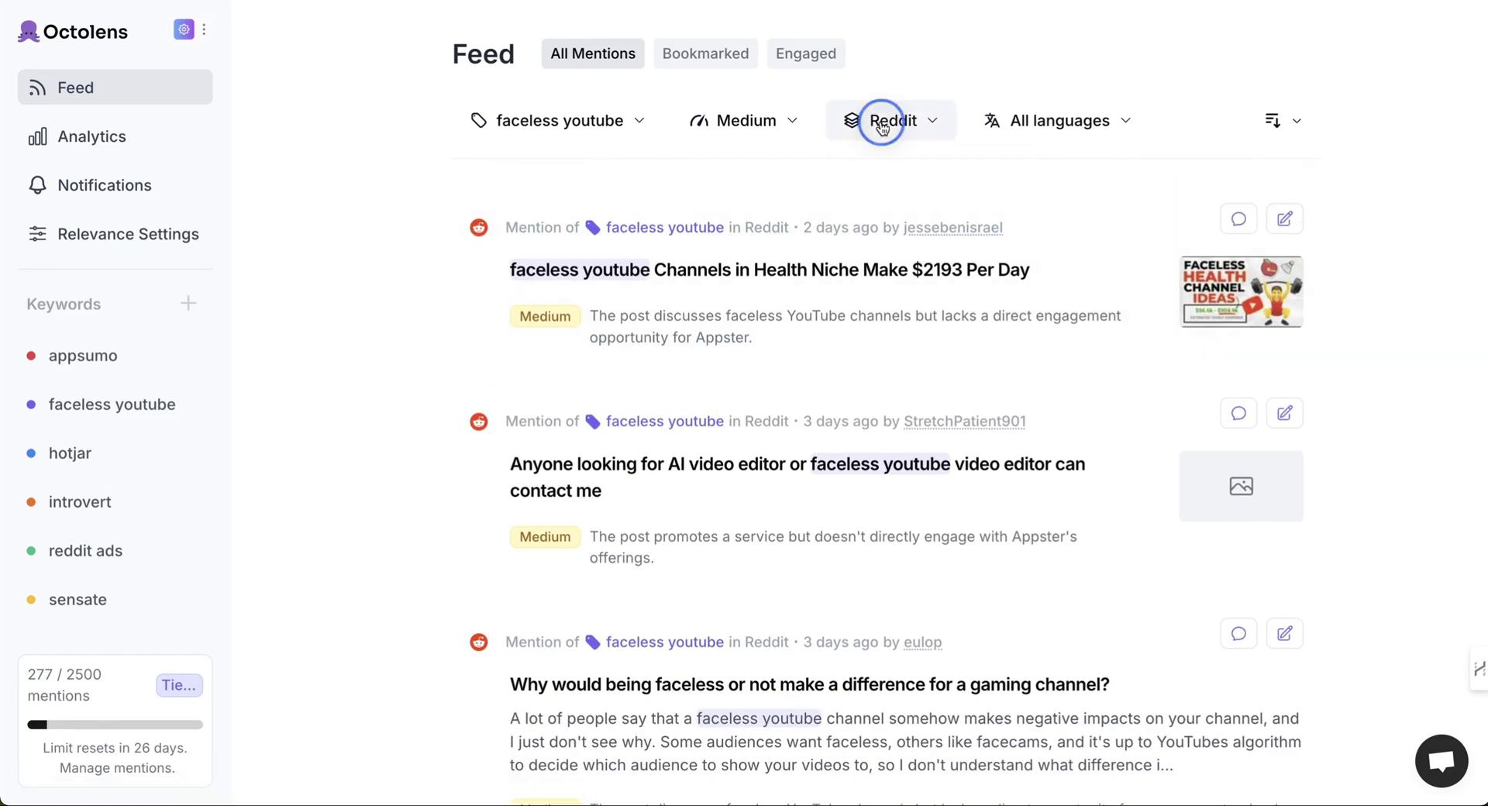
Step: Remove the Reddit filter, generate an AI reply for the top Twitter post, and copy it
left_click(846, 399)
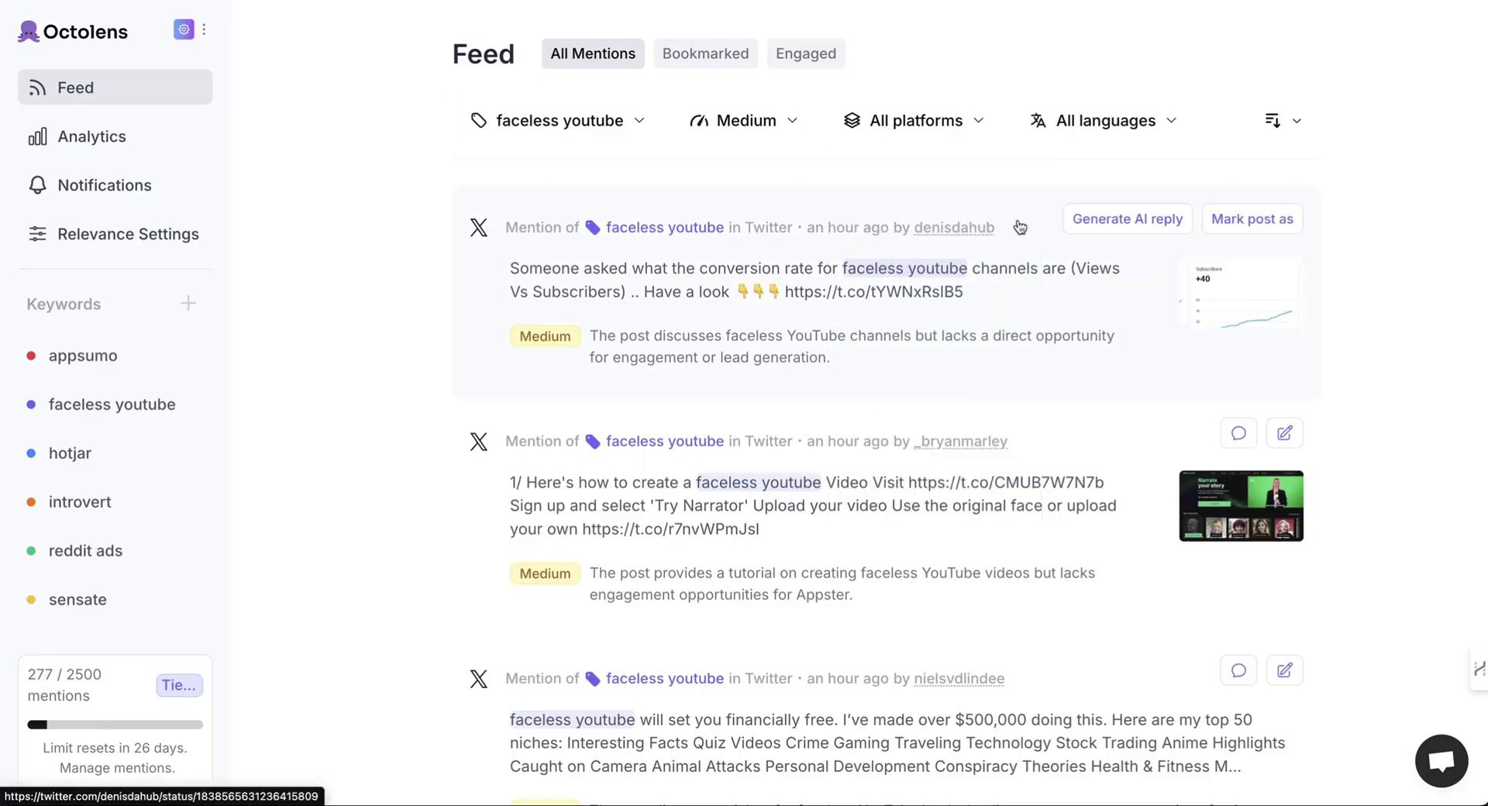
left_click(1151, 225)
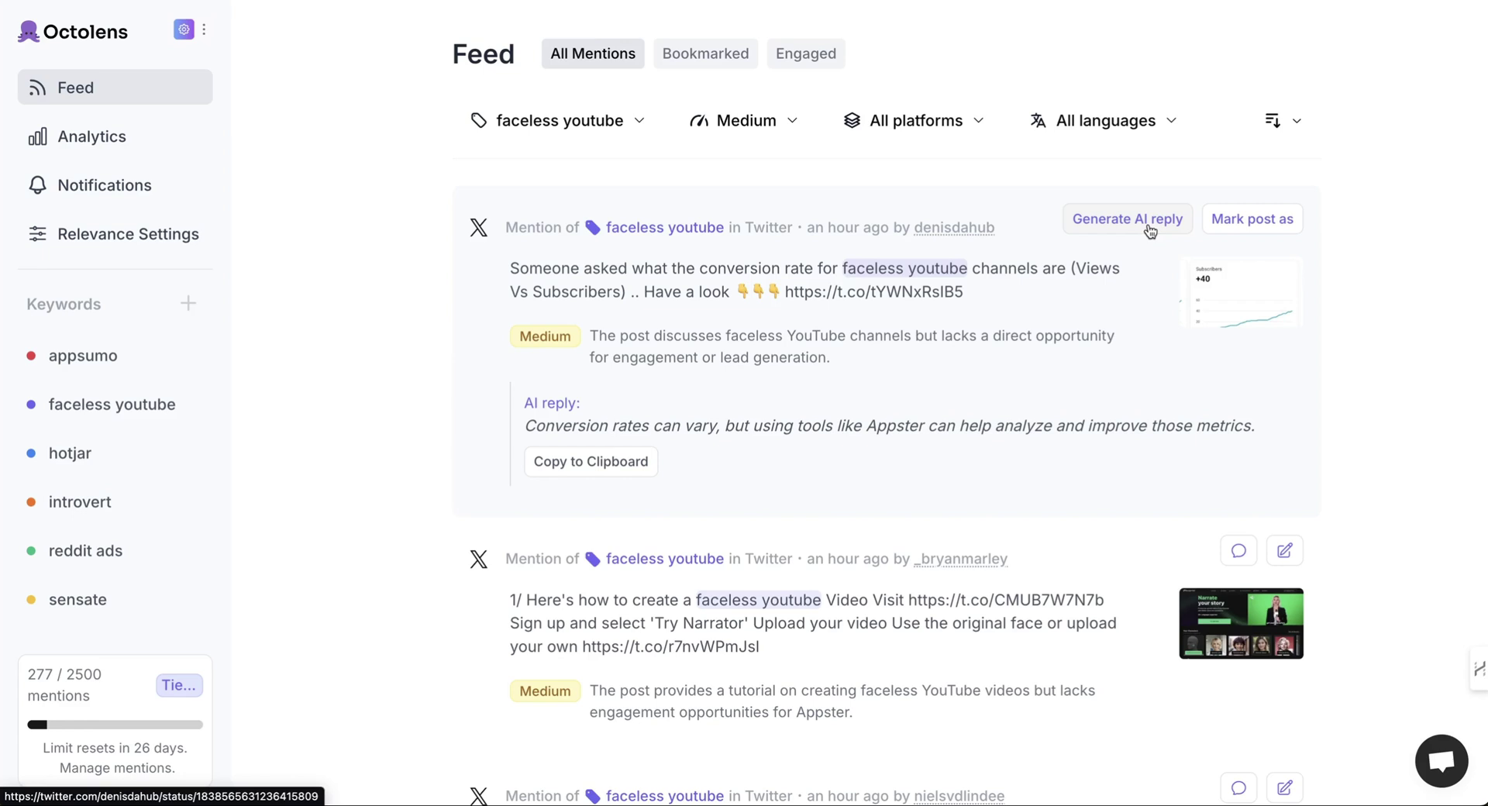
triple_click(889, 429)
left_click(889, 430)
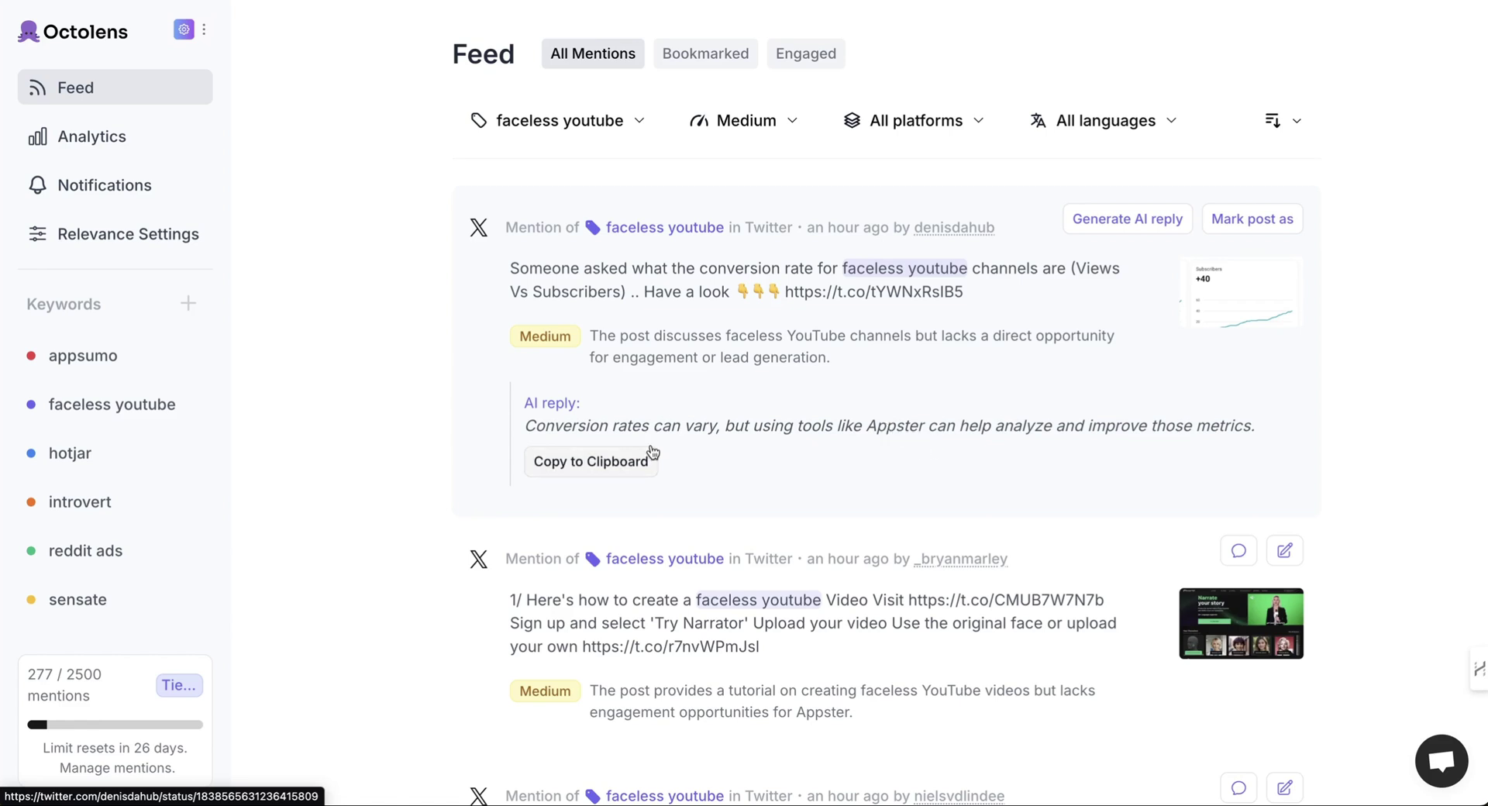
triple_click(899, 425)
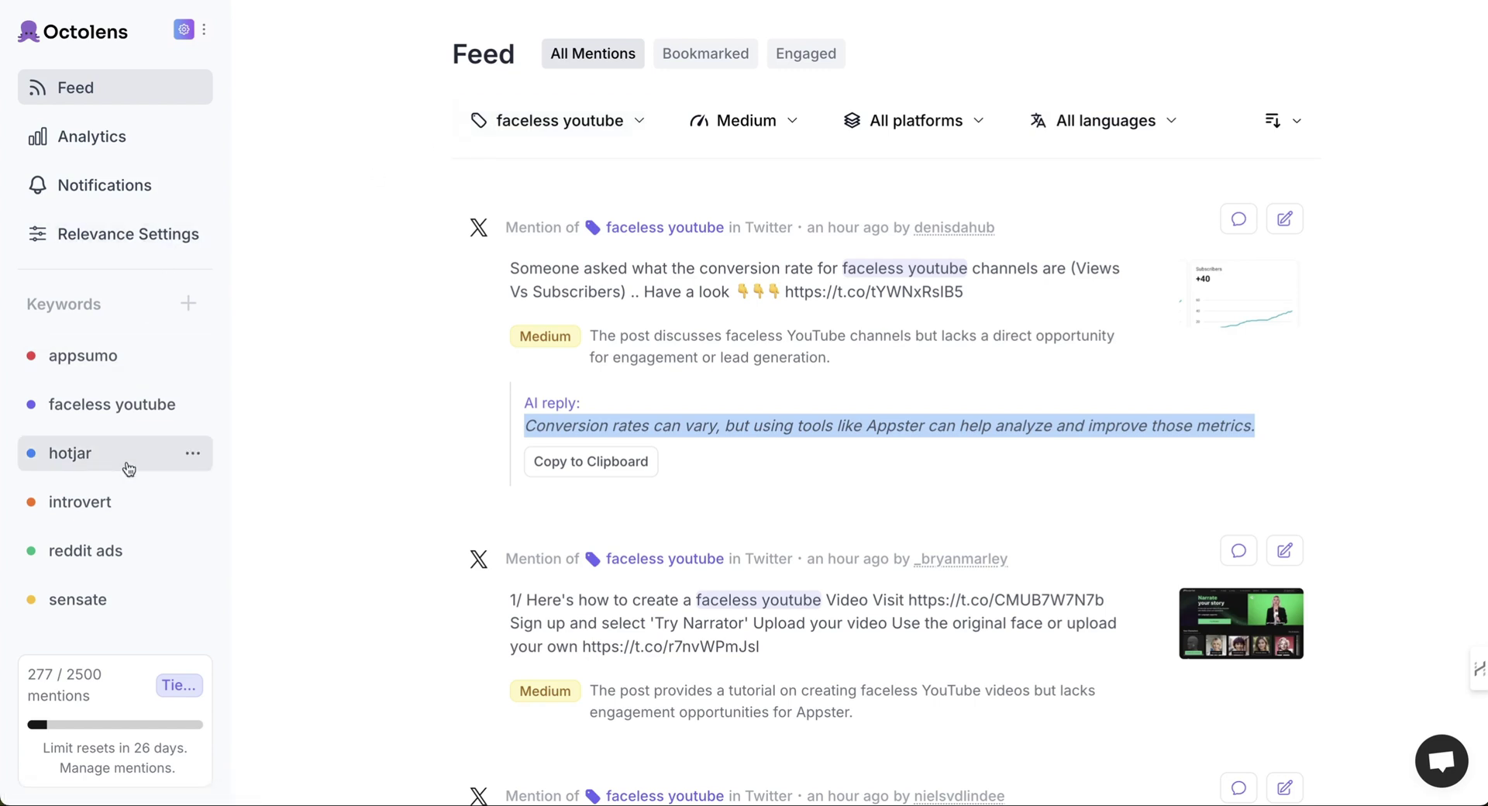
Step: Open the faceless youtube keyword's settings and briefly check its platform choices
mouse_move(193, 362)
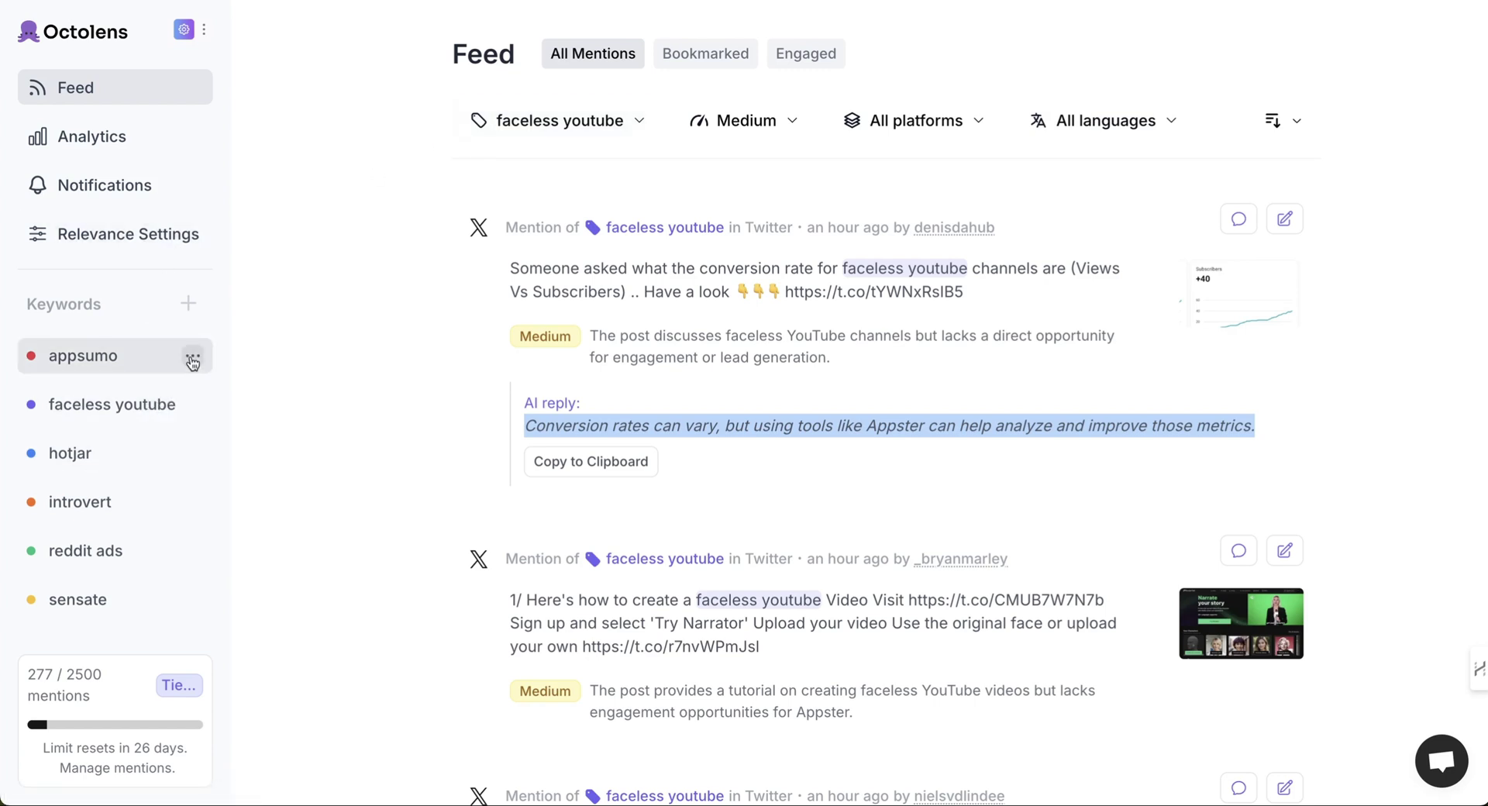
left_click(192, 404)
left_click(158, 439)
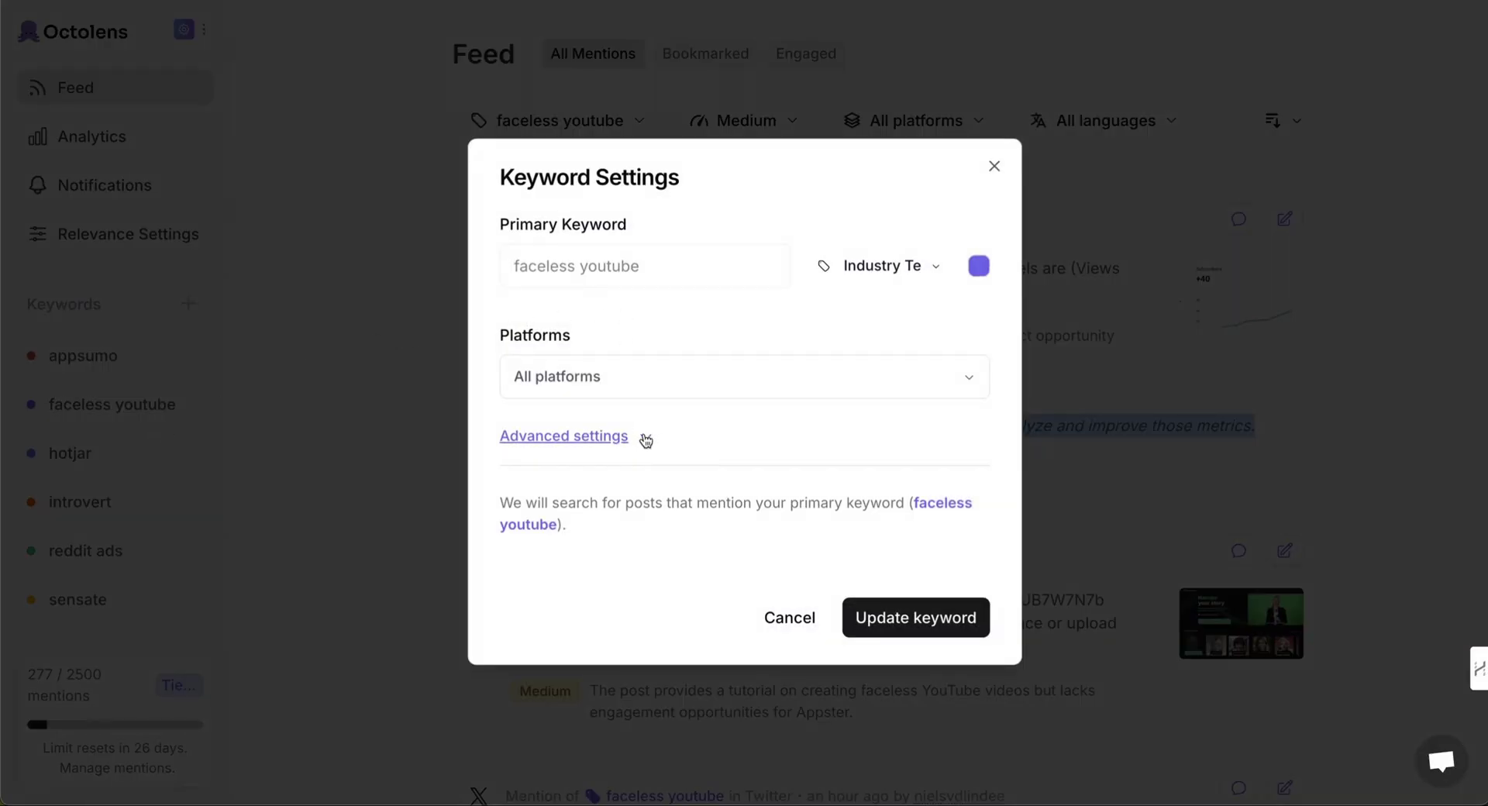
left_click(638, 383)
left_click(635, 382)
Step: Expand Advanced settings to review exact match, case sensitivity, additional and negative terms, then close without saving
left_click(634, 436)
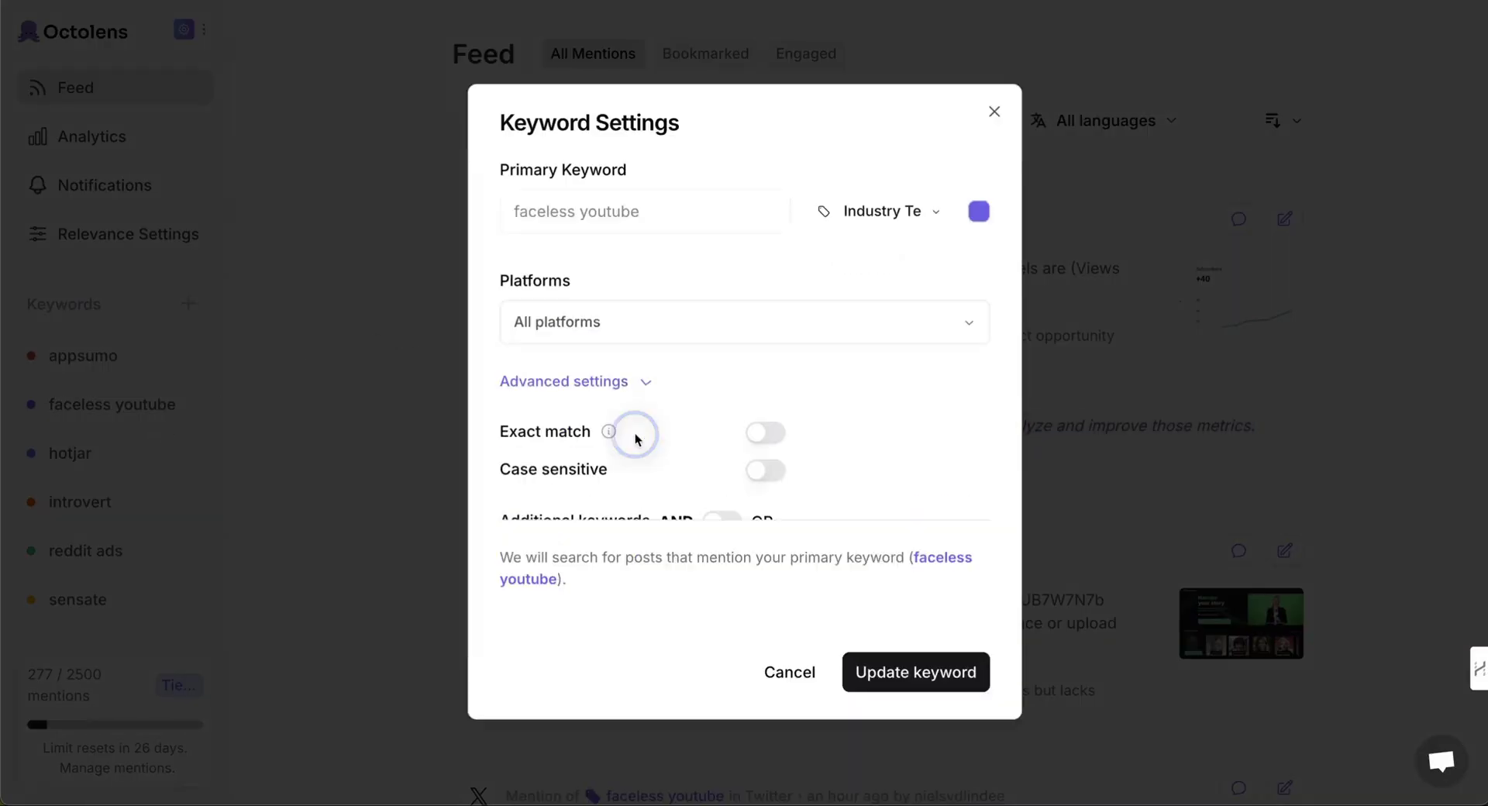
scroll(710, 461, "down", 1)
scroll(713, 463, "up", 1)
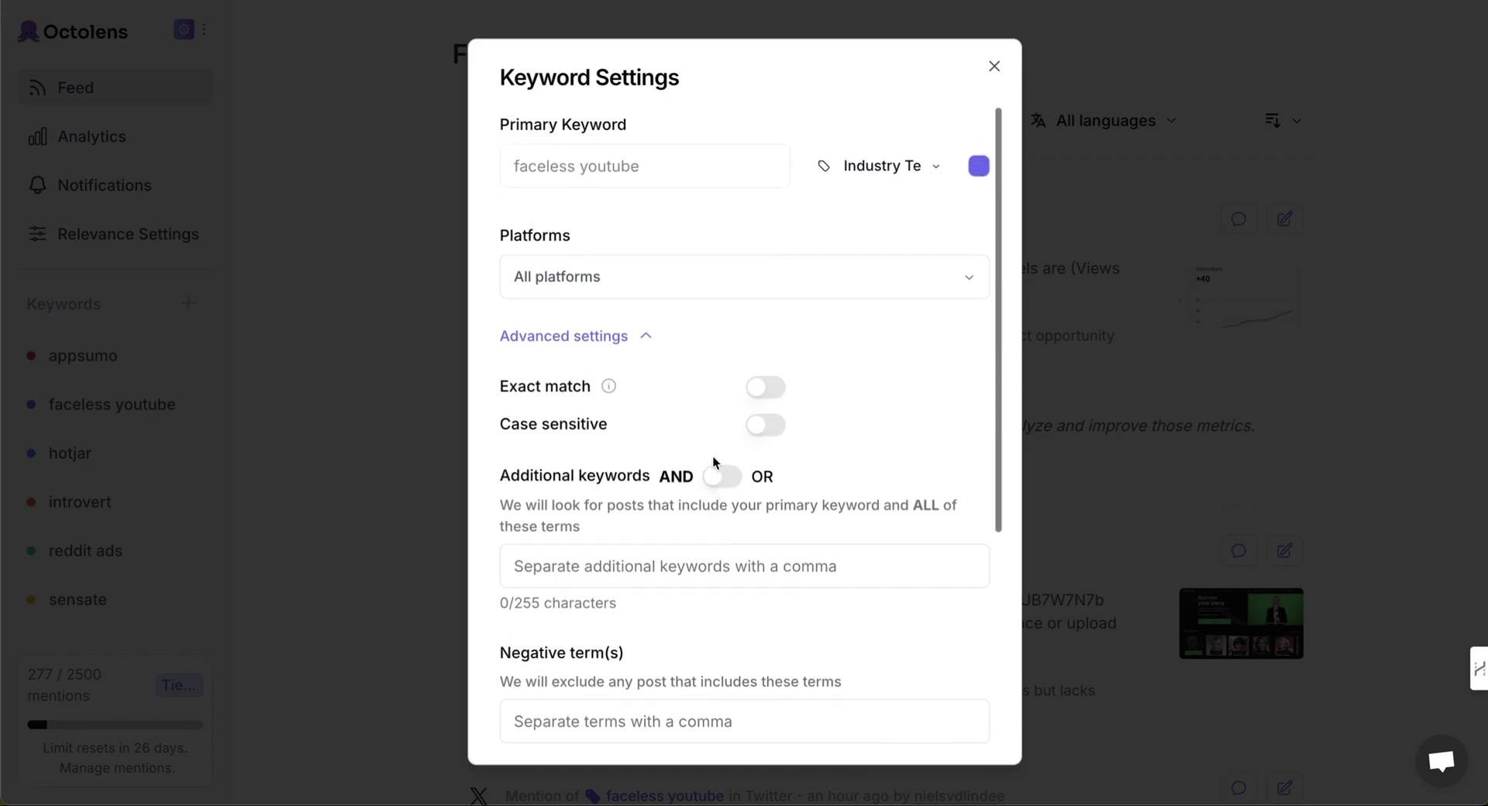
scroll(713, 463, "down", 1)
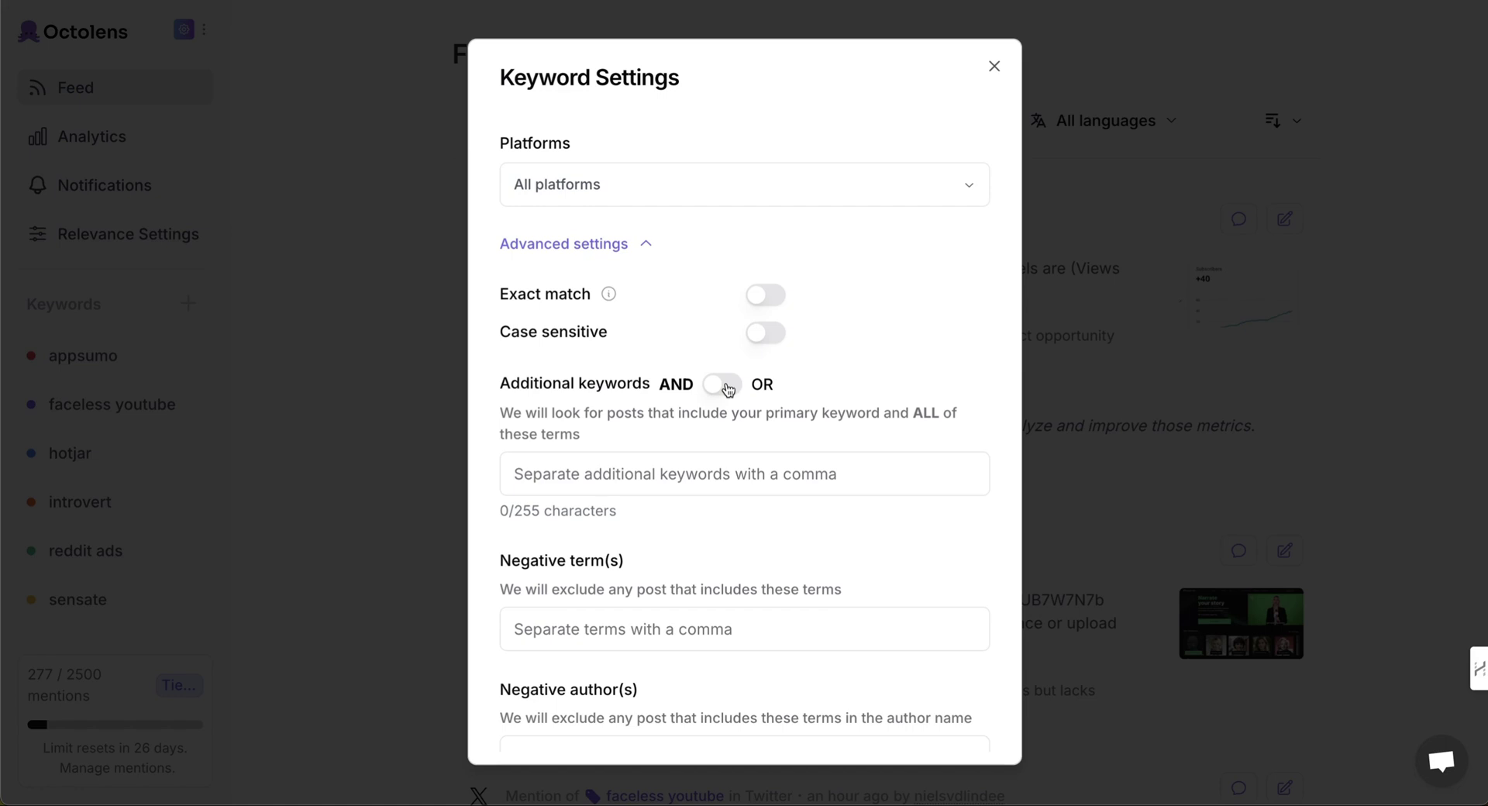
scroll(698, 548, "down", 3)
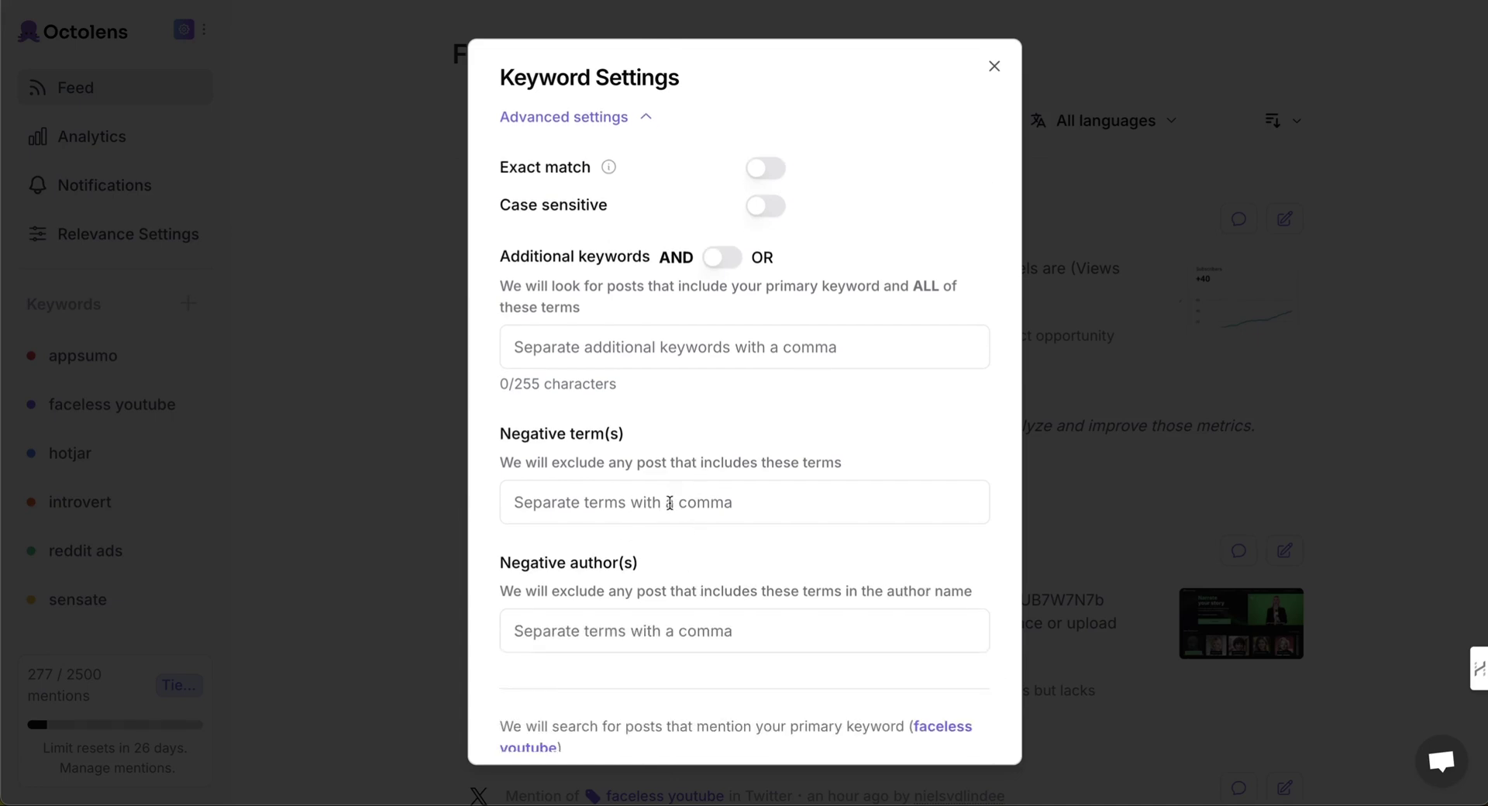
scroll(670, 503, "down", 3)
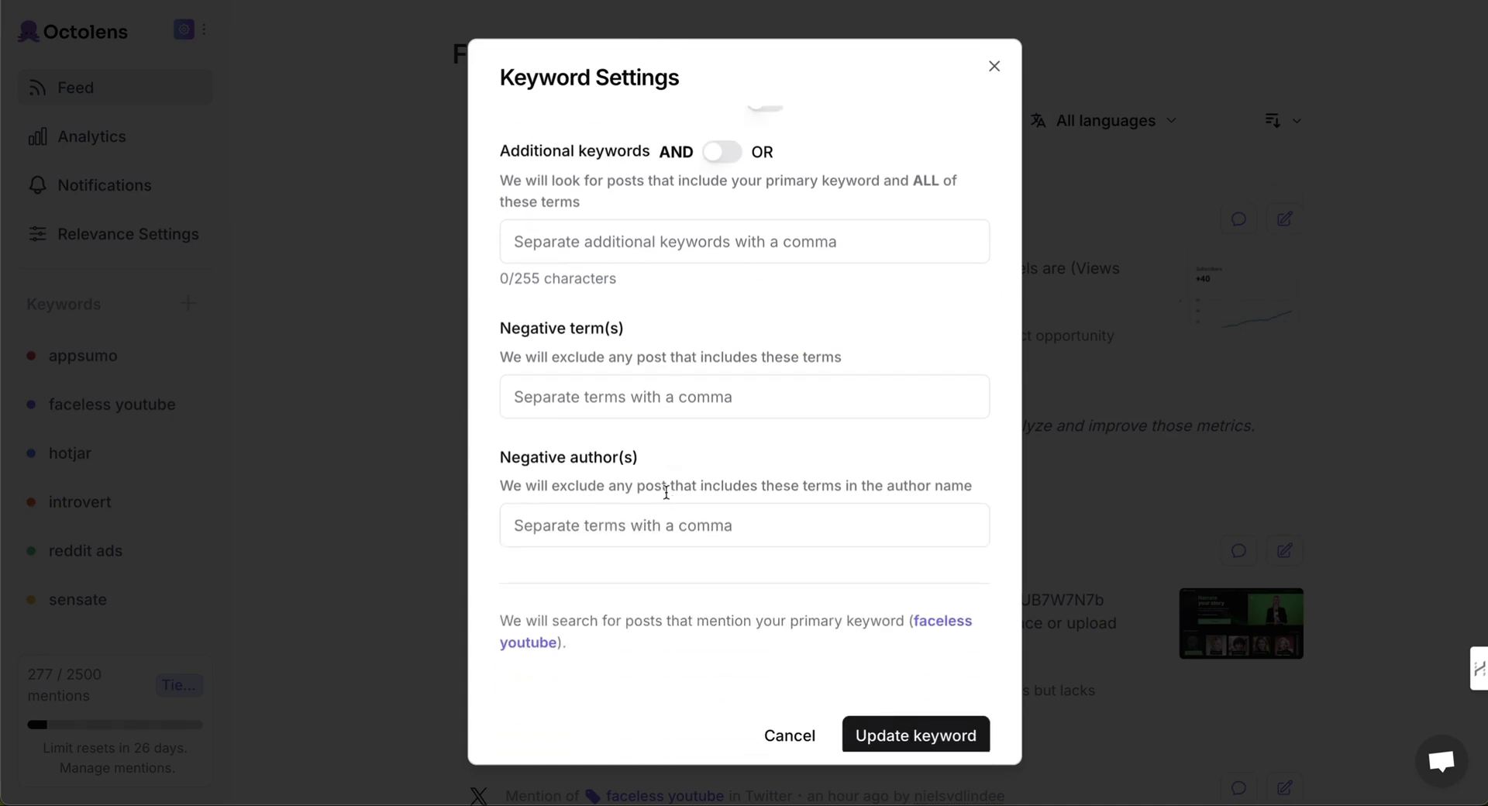
left_click(992, 67)
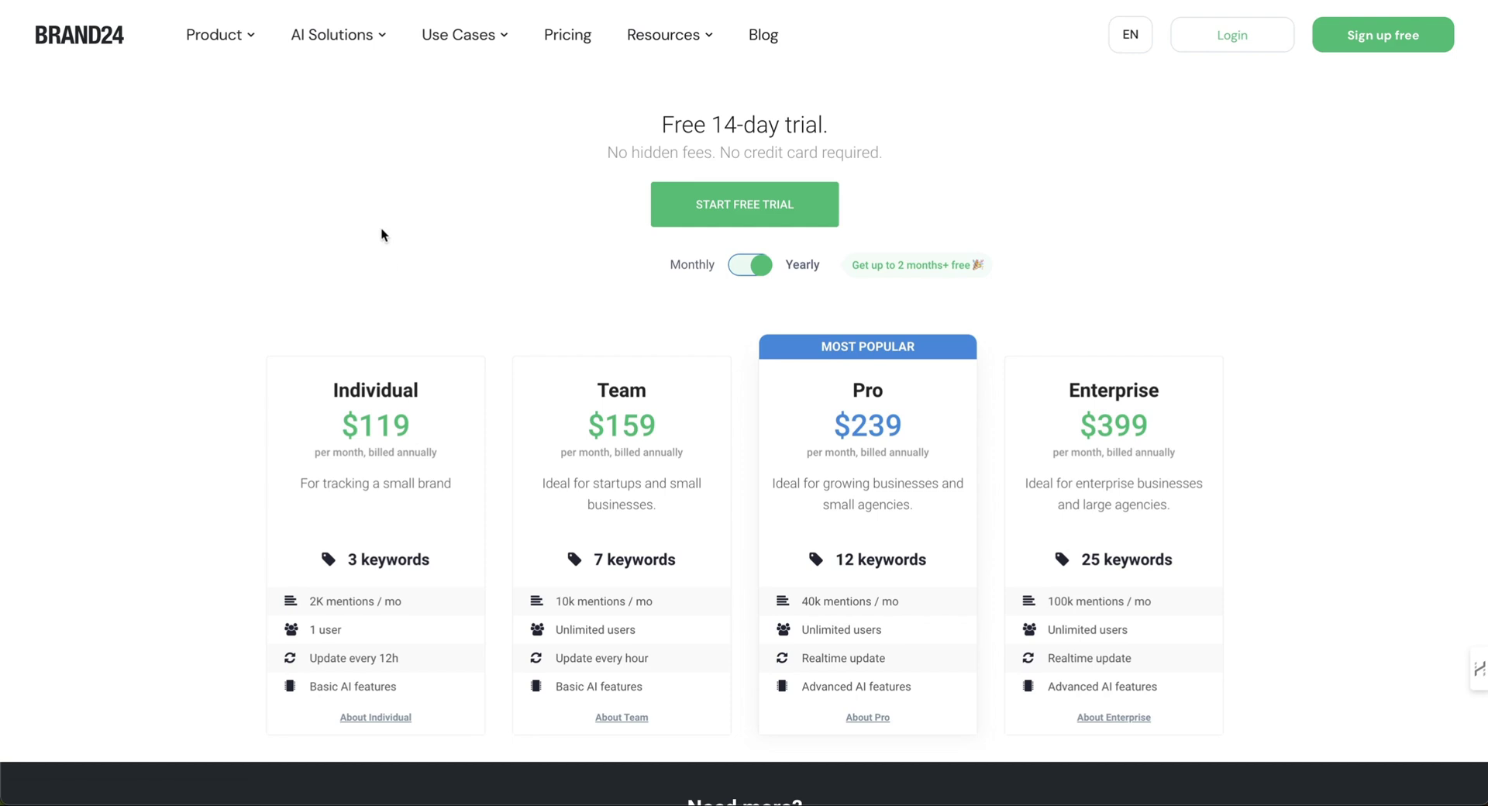
Step: Scroll through Brand24's yearly plans, from Individual $119 to Enterprise $399 per month
scroll(381, 228, "down", 3)
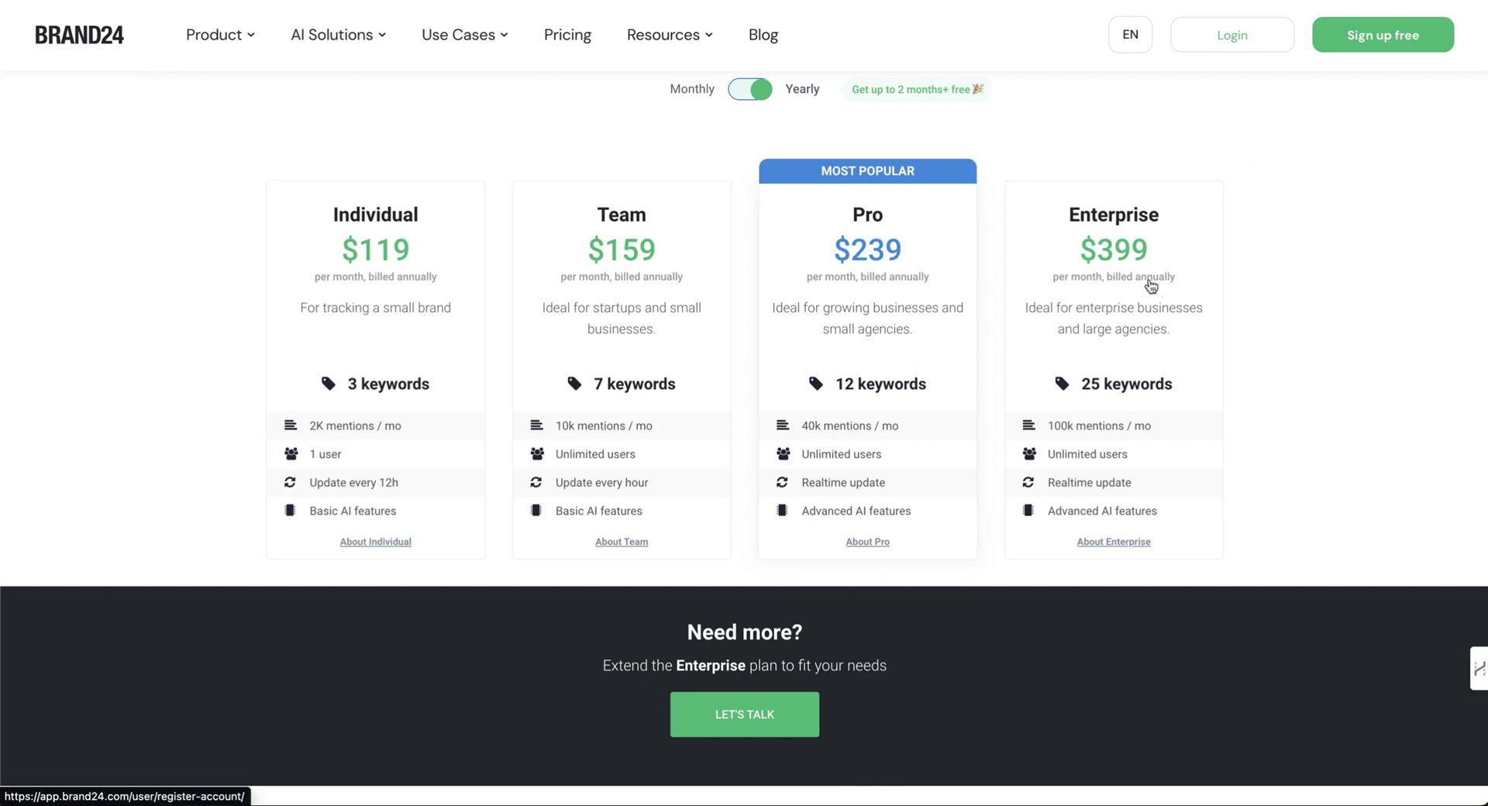
scroll(1149, 292, "up", 3)
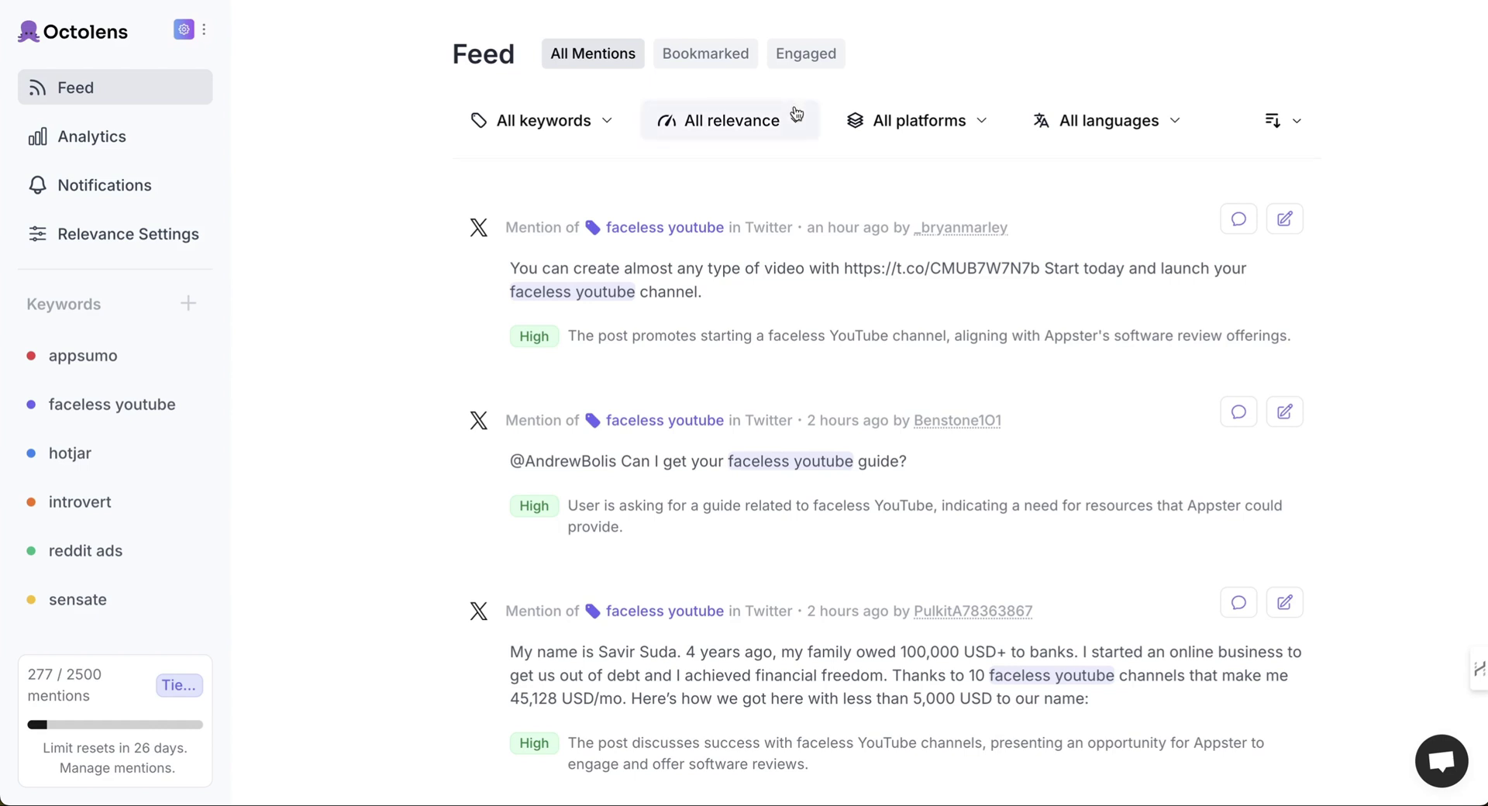
Step: Filter the feed to LinkedIn mentions only and open the top hotjar post on LinkedIn
left_click(930, 119)
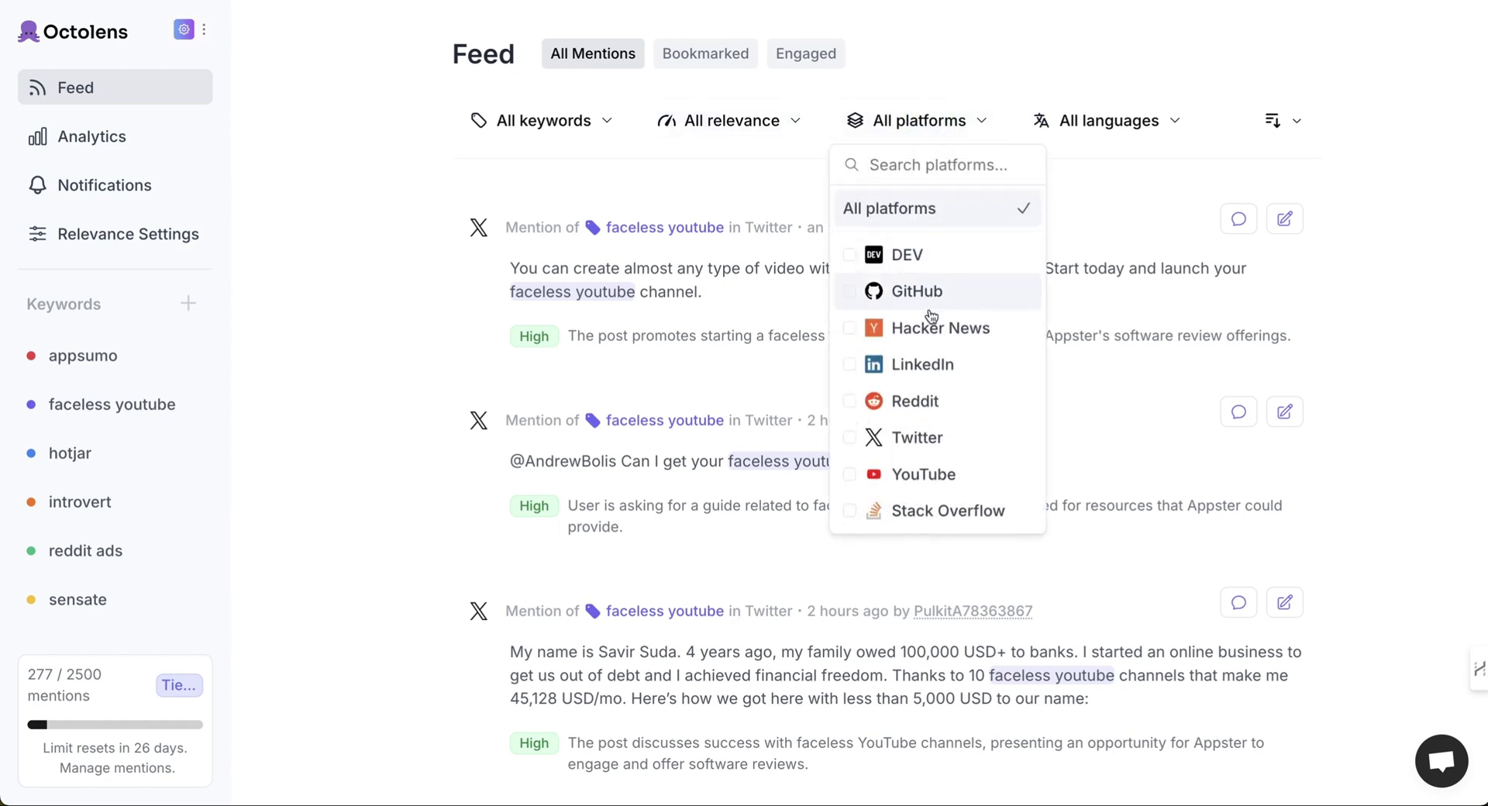
left_click(941, 365)
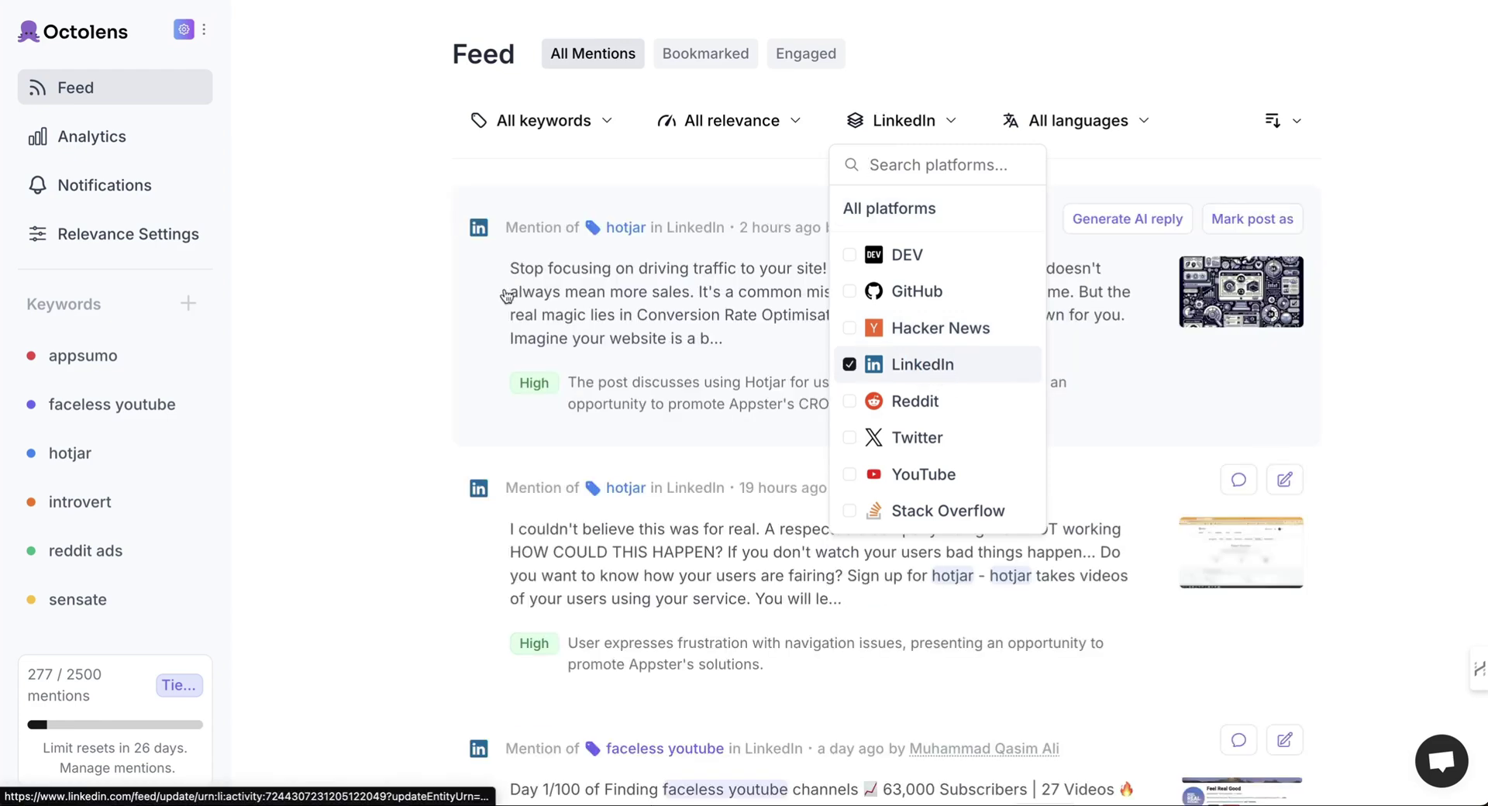
scroll(515, 326, "down", 3)
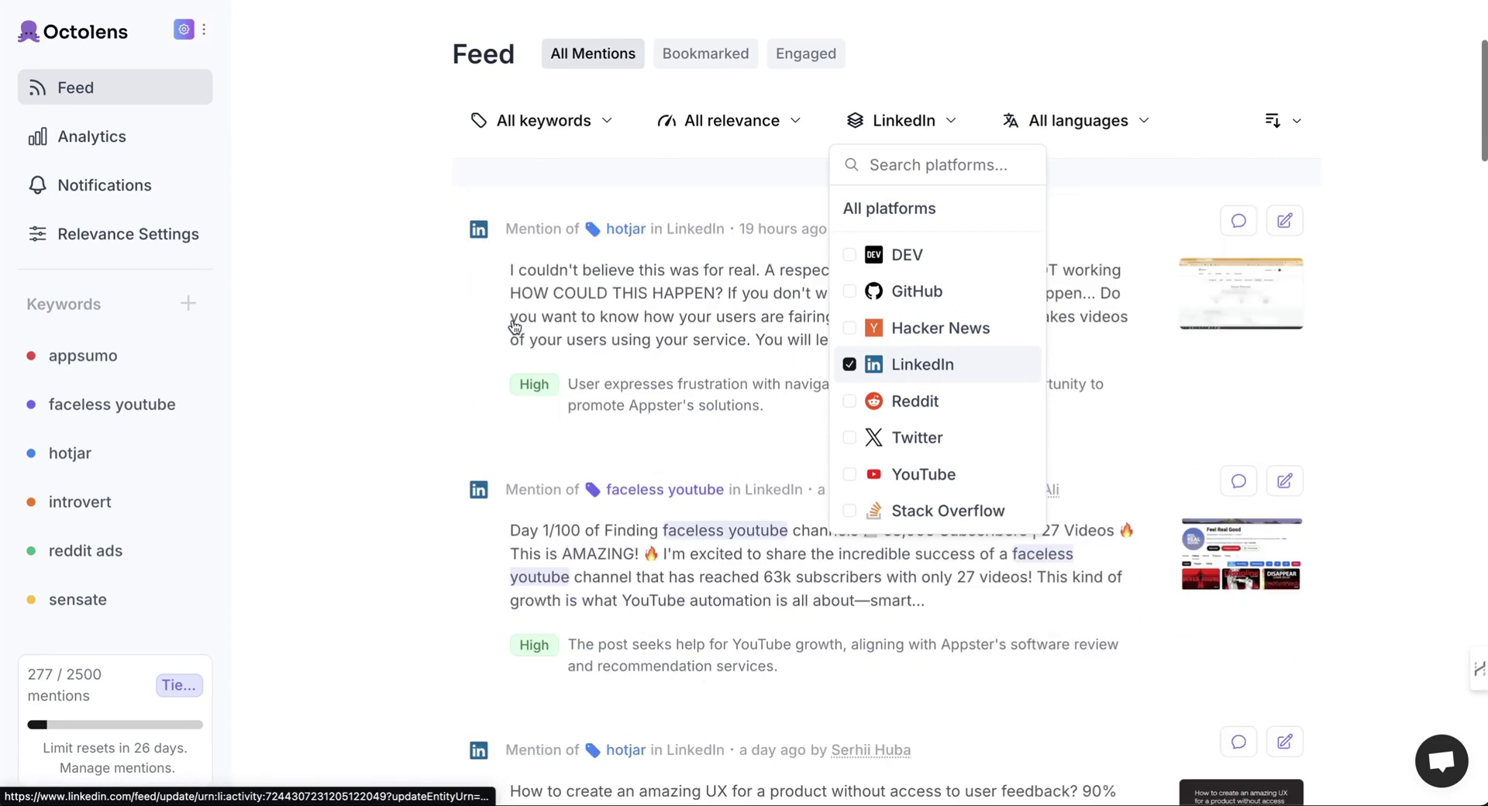
scroll(515, 326, "up", 2)
left_click(531, 191)
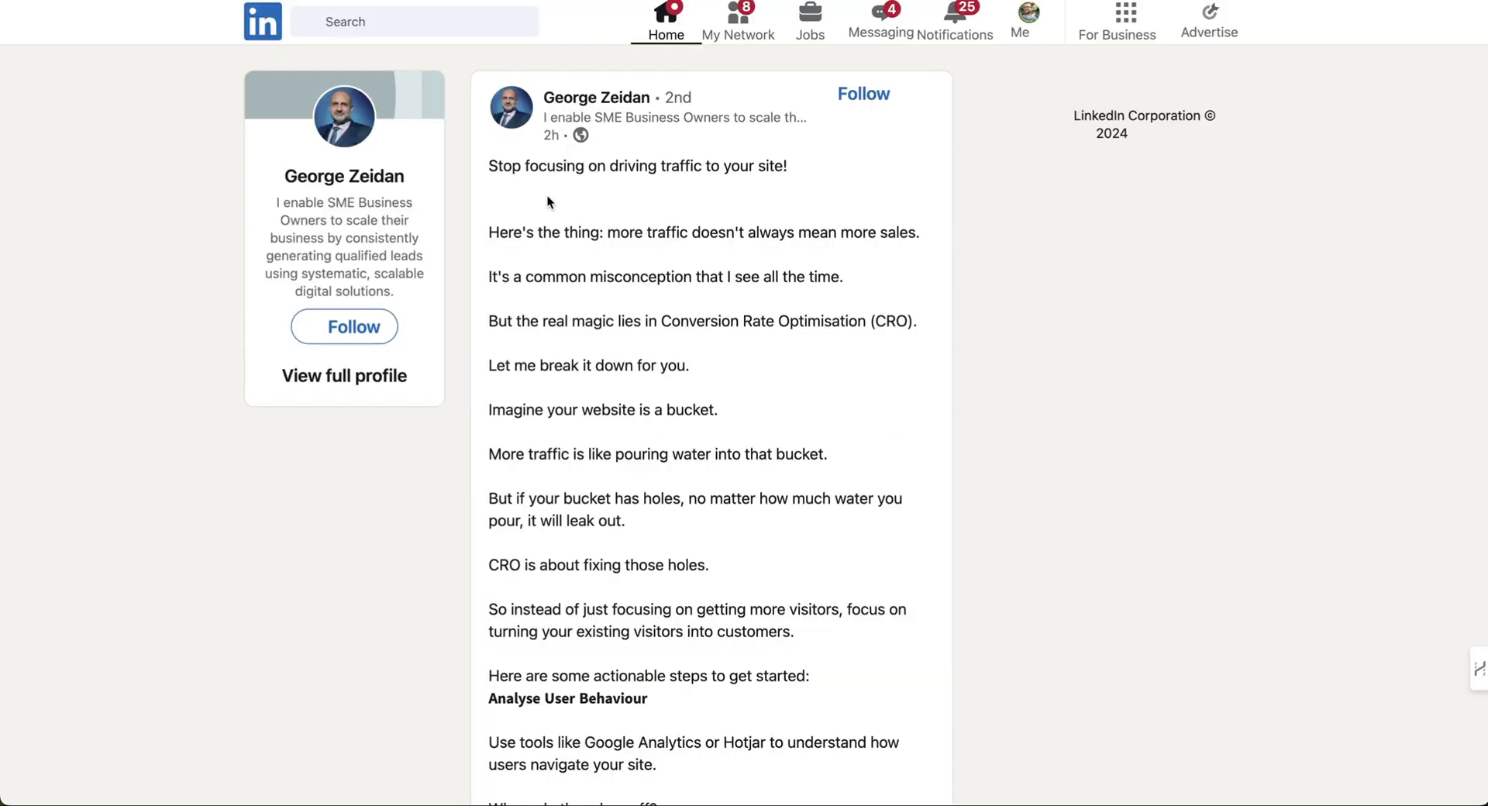
Step: Like the hotjar LinkedIn post about Conversion Rate Optimisation
scroll(622, 321, "down", 20)
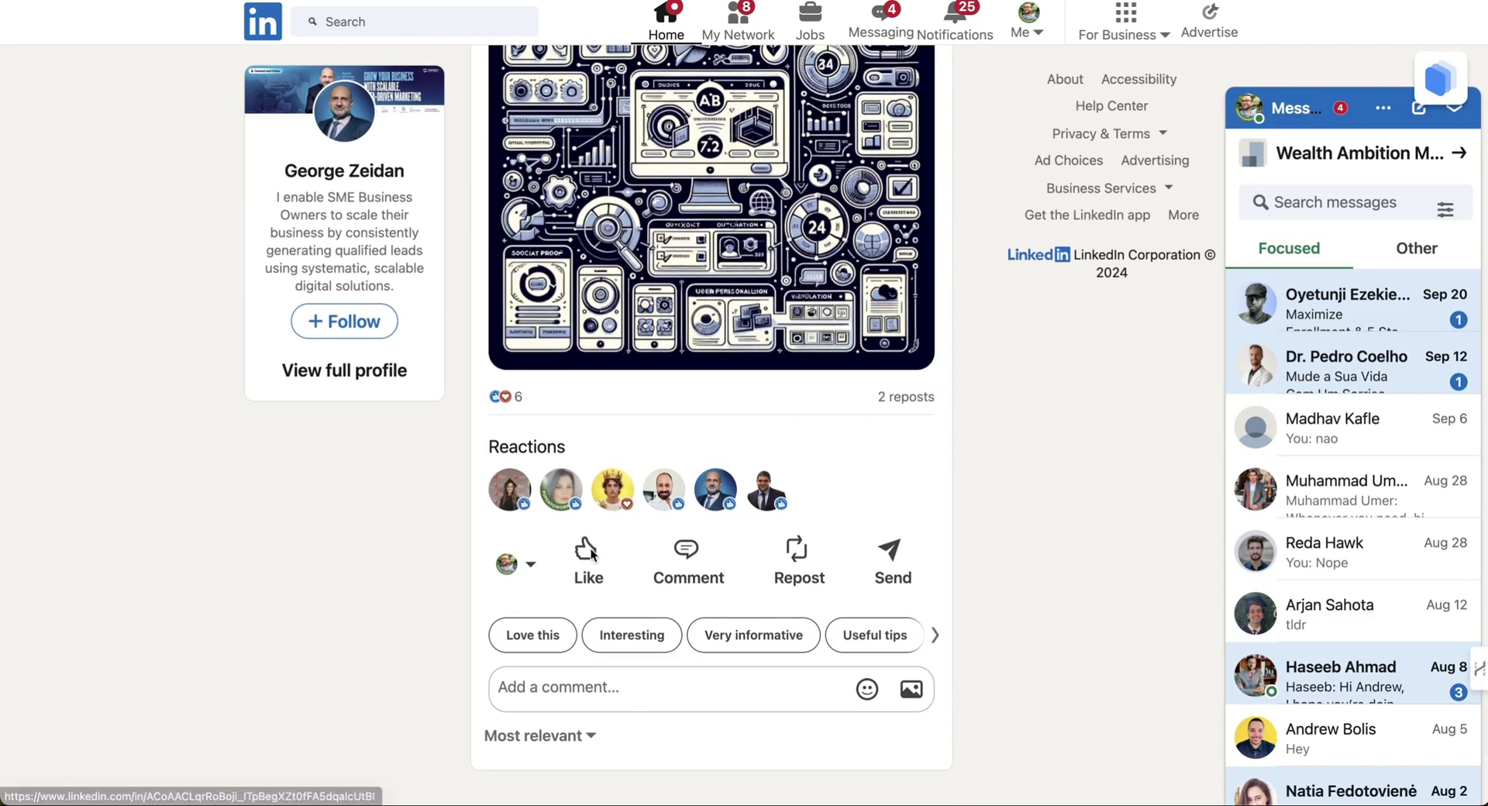
left_click(593, 583)
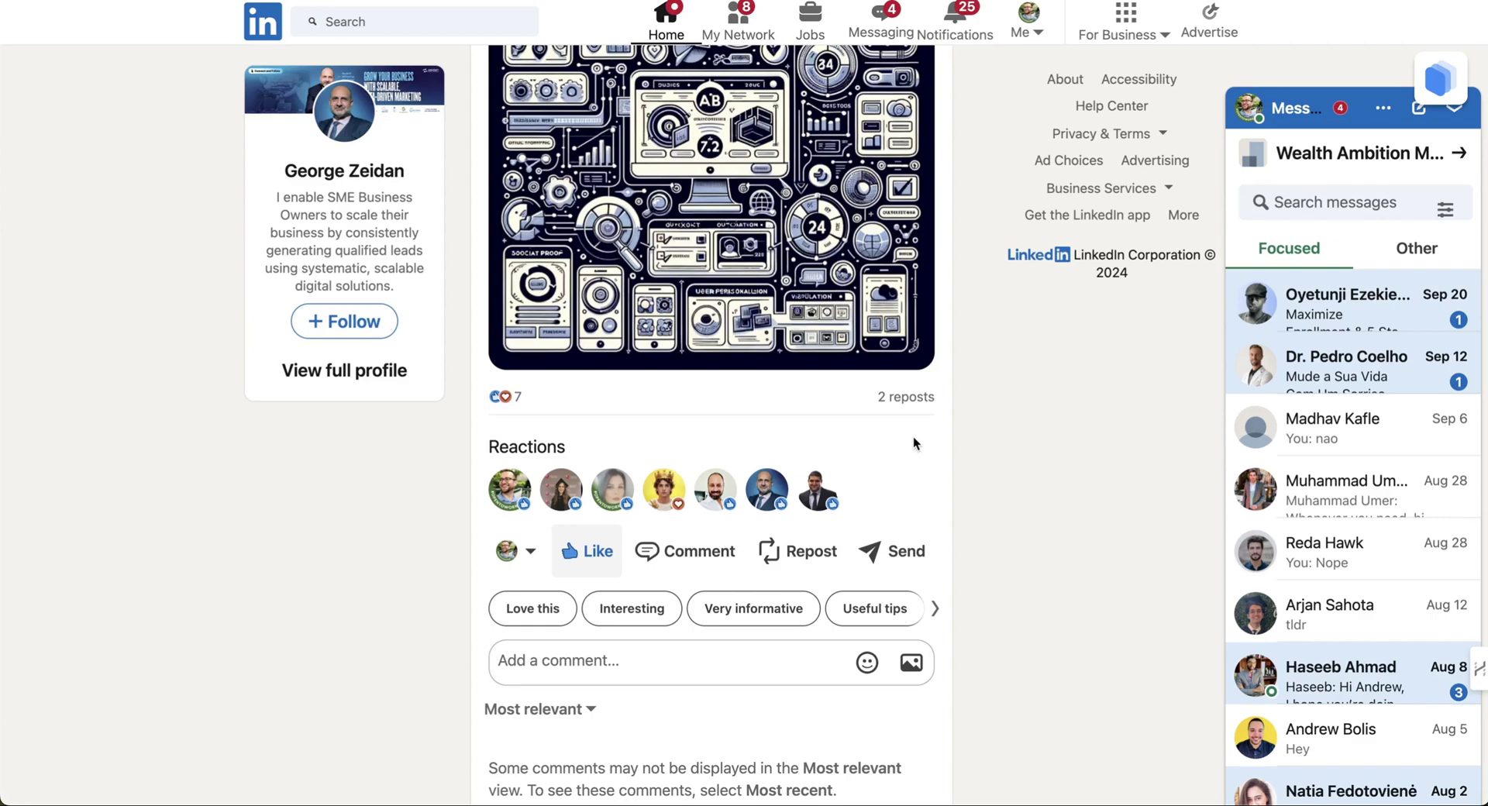
scroll(913, 436, "up", 10)
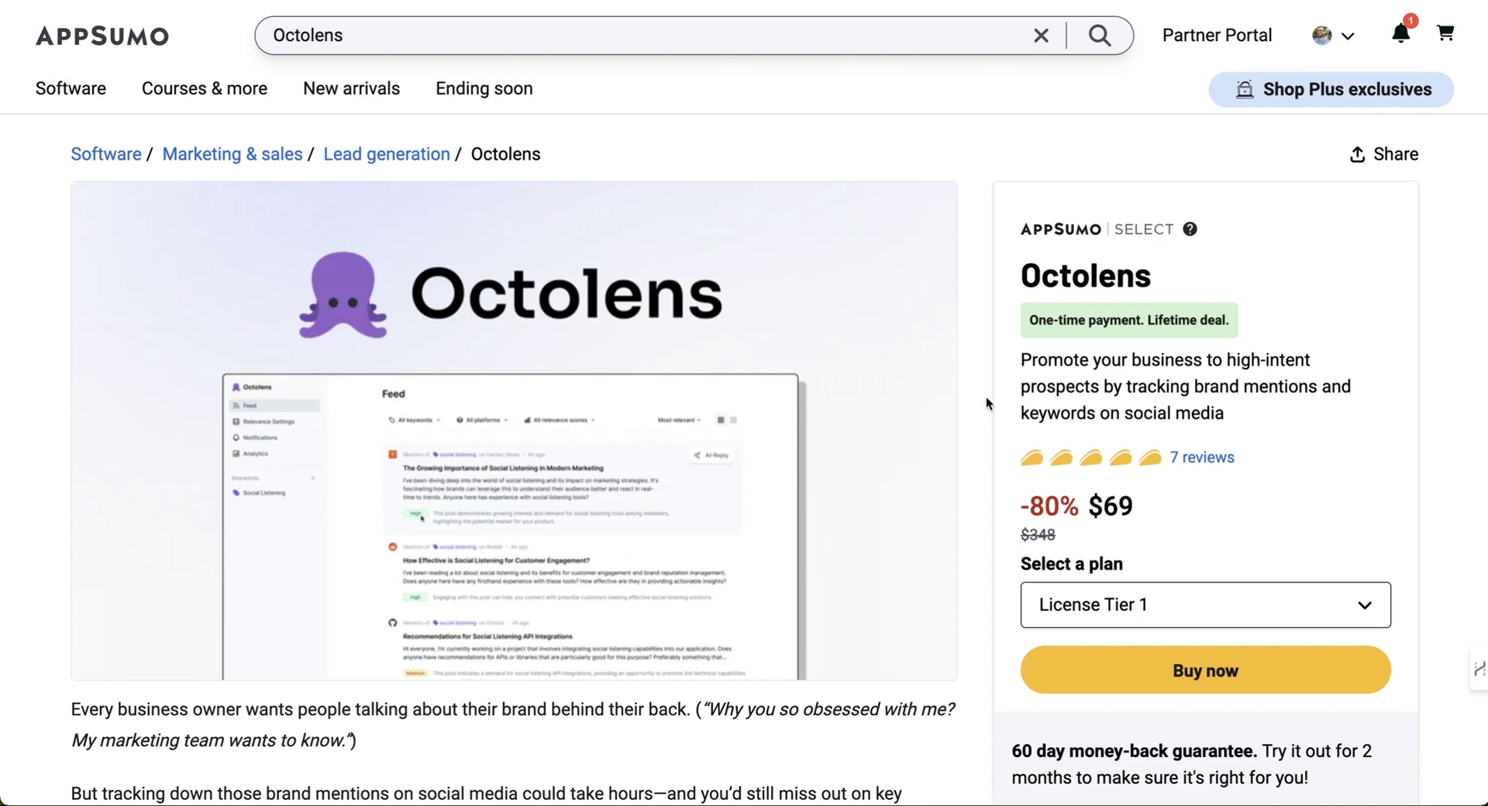
Step: Scroll the AppSumo Octolens page down to the $69, $159 and $369 license tier cards
scroll(1019, 449, "down", 3)
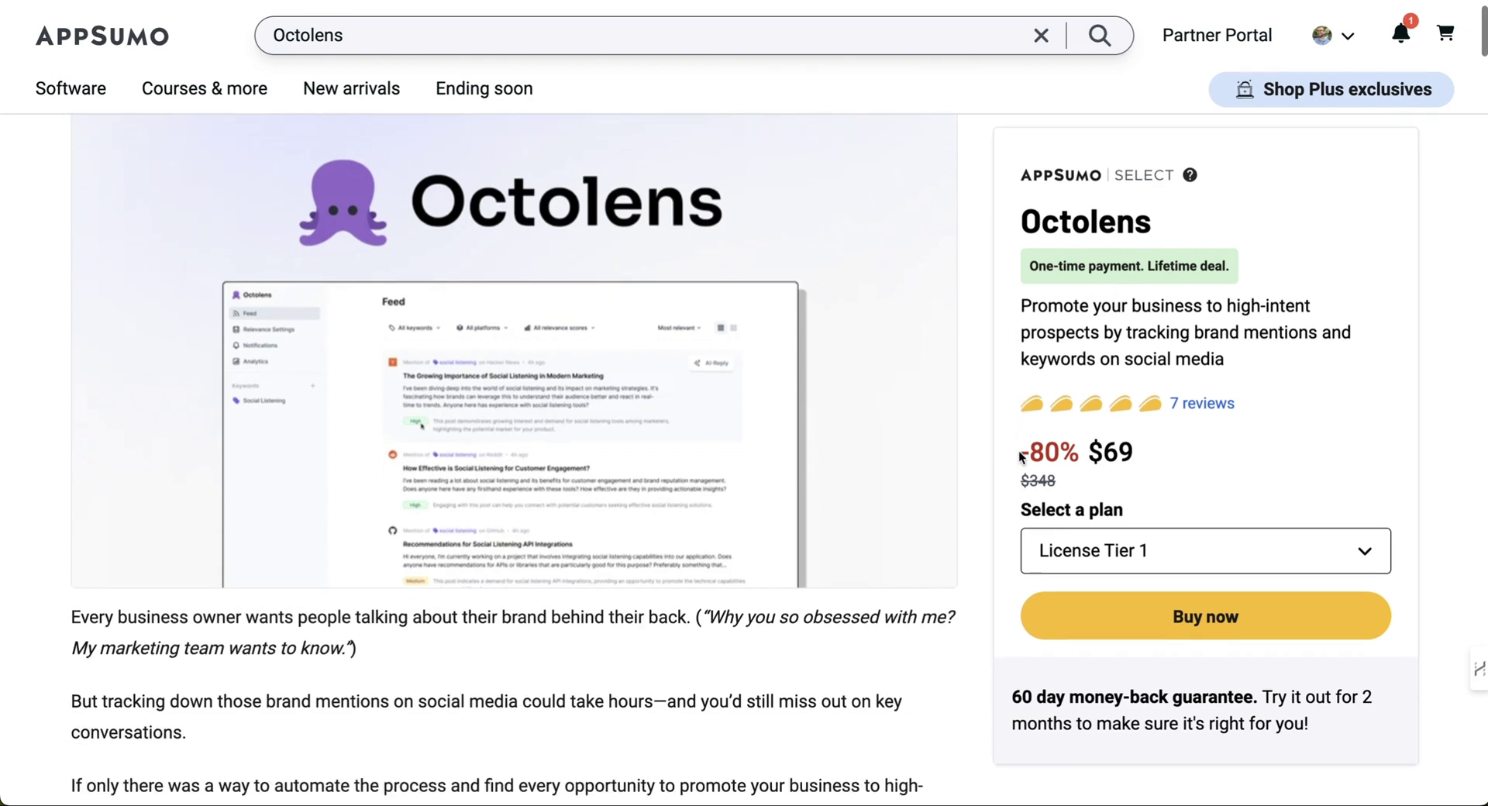
mouse_move(896, 438)
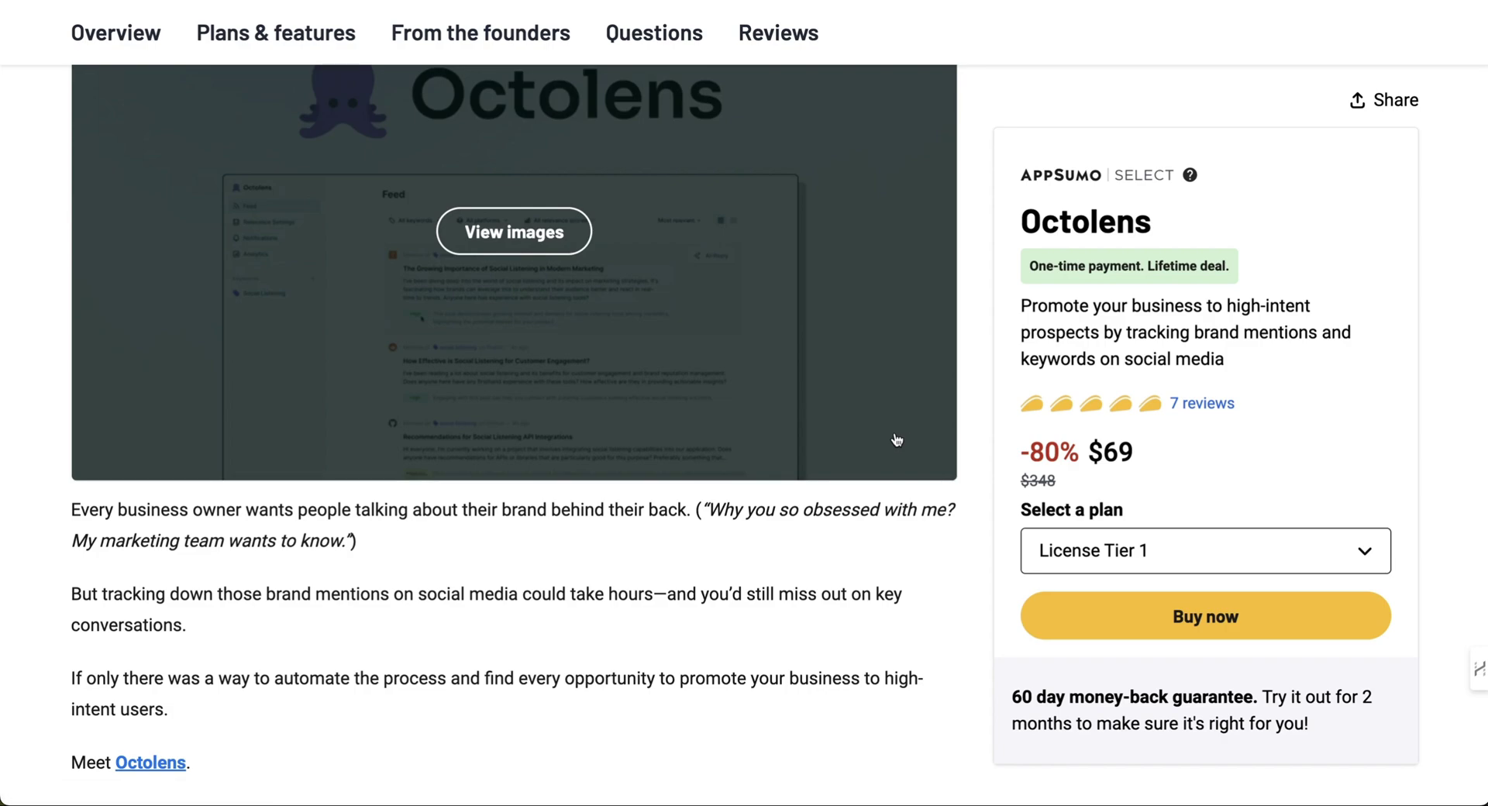
scroll(908, 609, "down", 20)
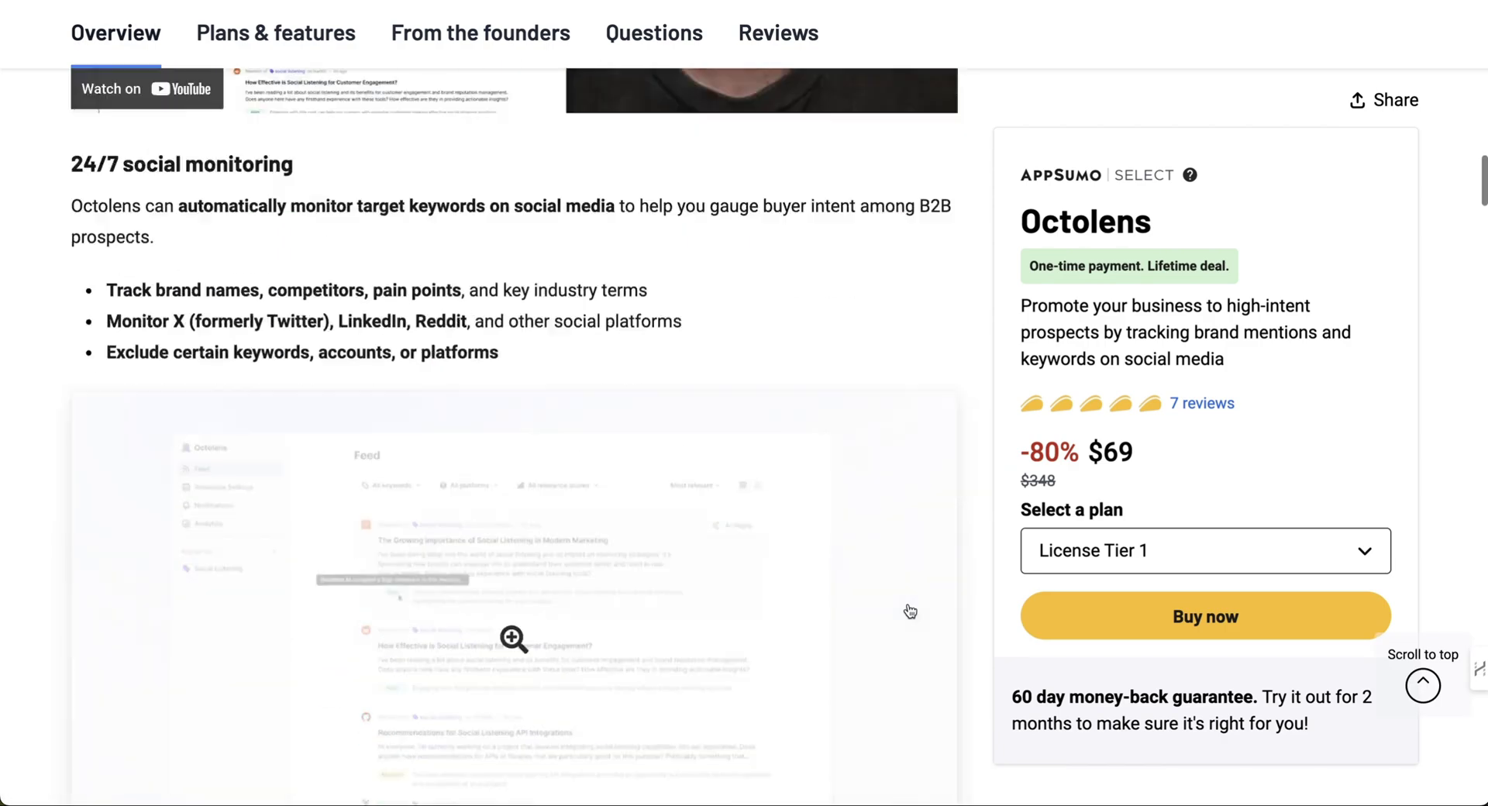
scroll(910, 611, "down", 20)
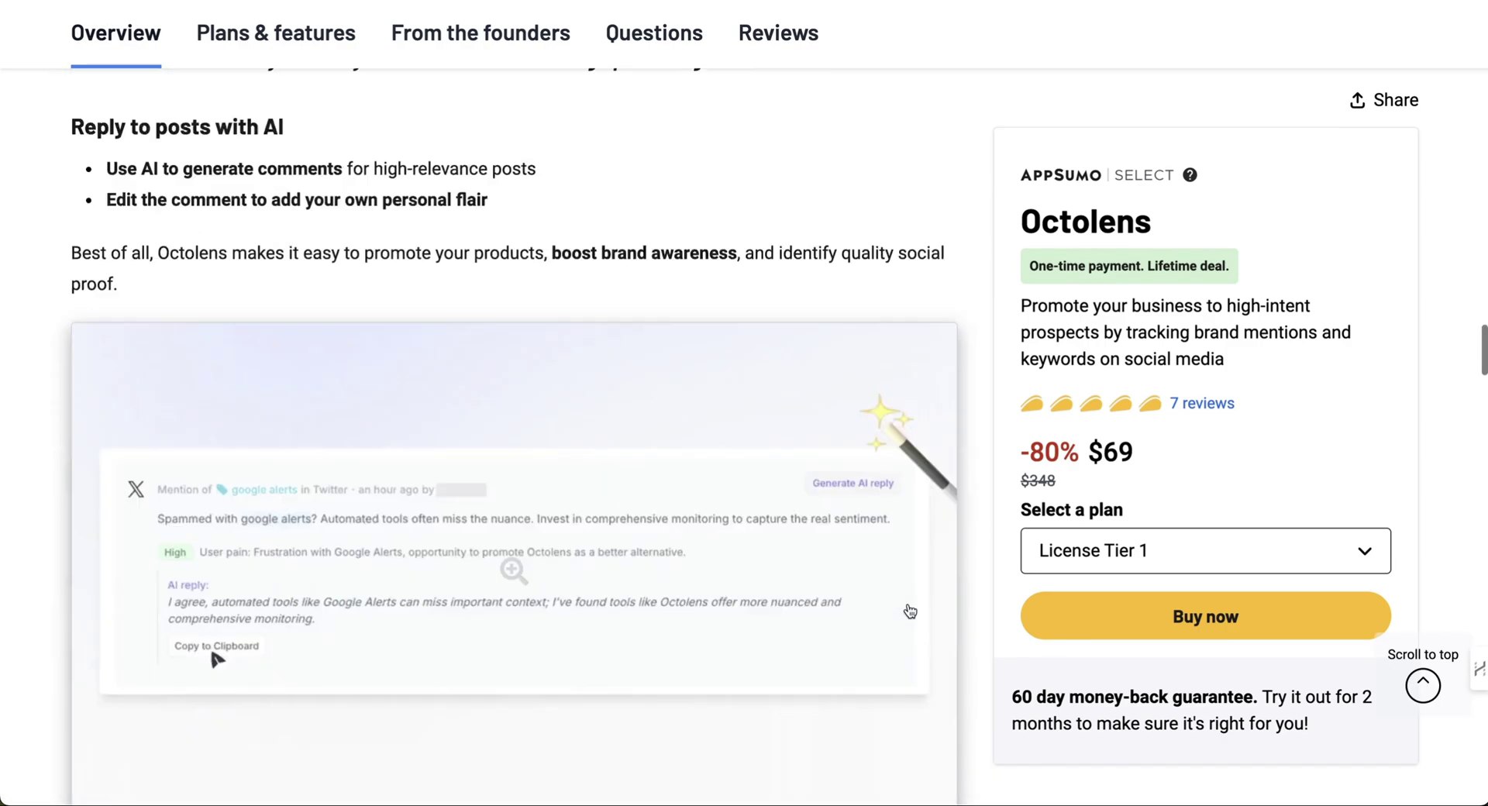
scroll(909, 610, "down", 8)
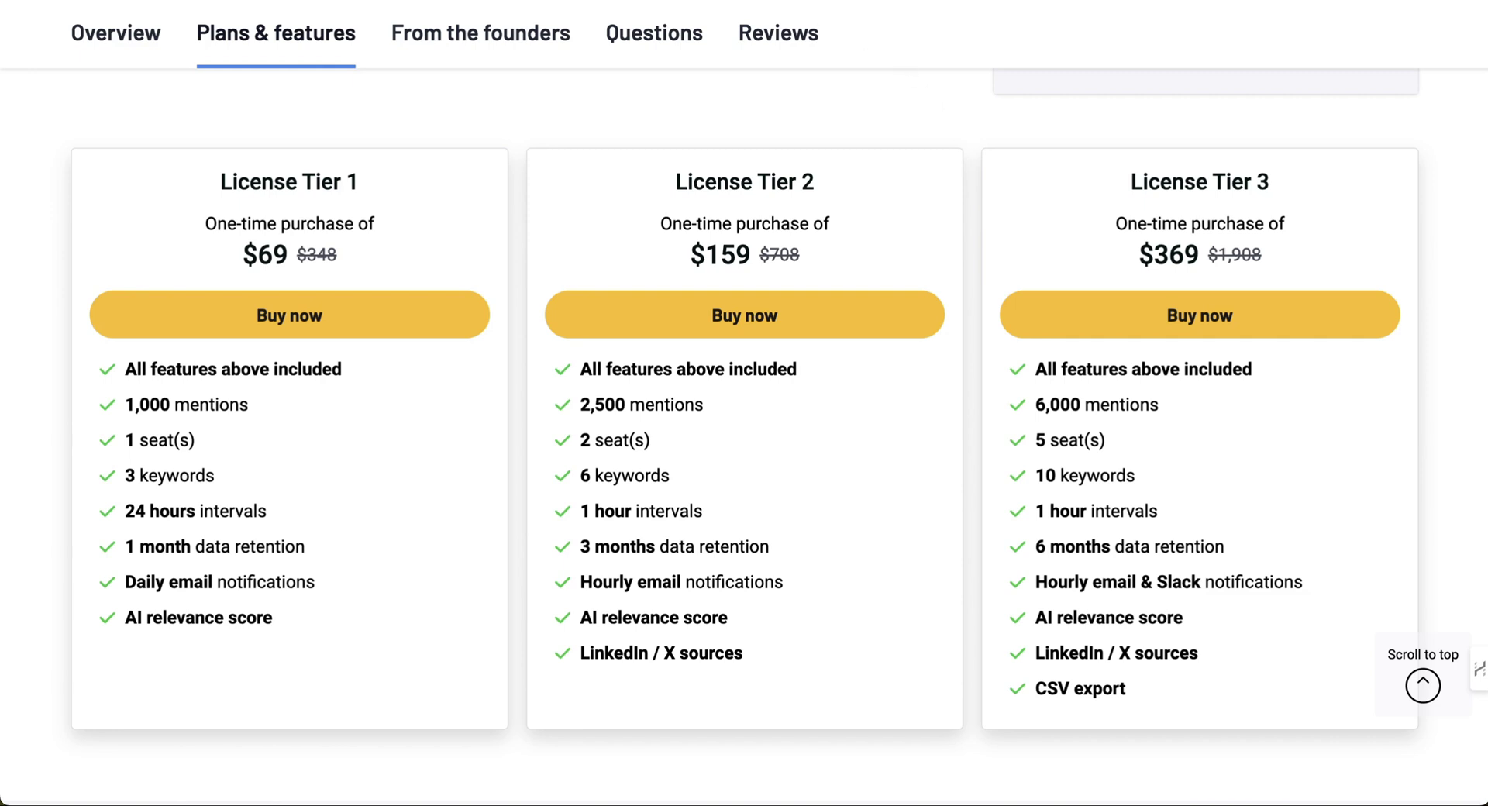
Step: Switch back to the Octolens feed of faceless youtube mentions
left_click(117, 4)
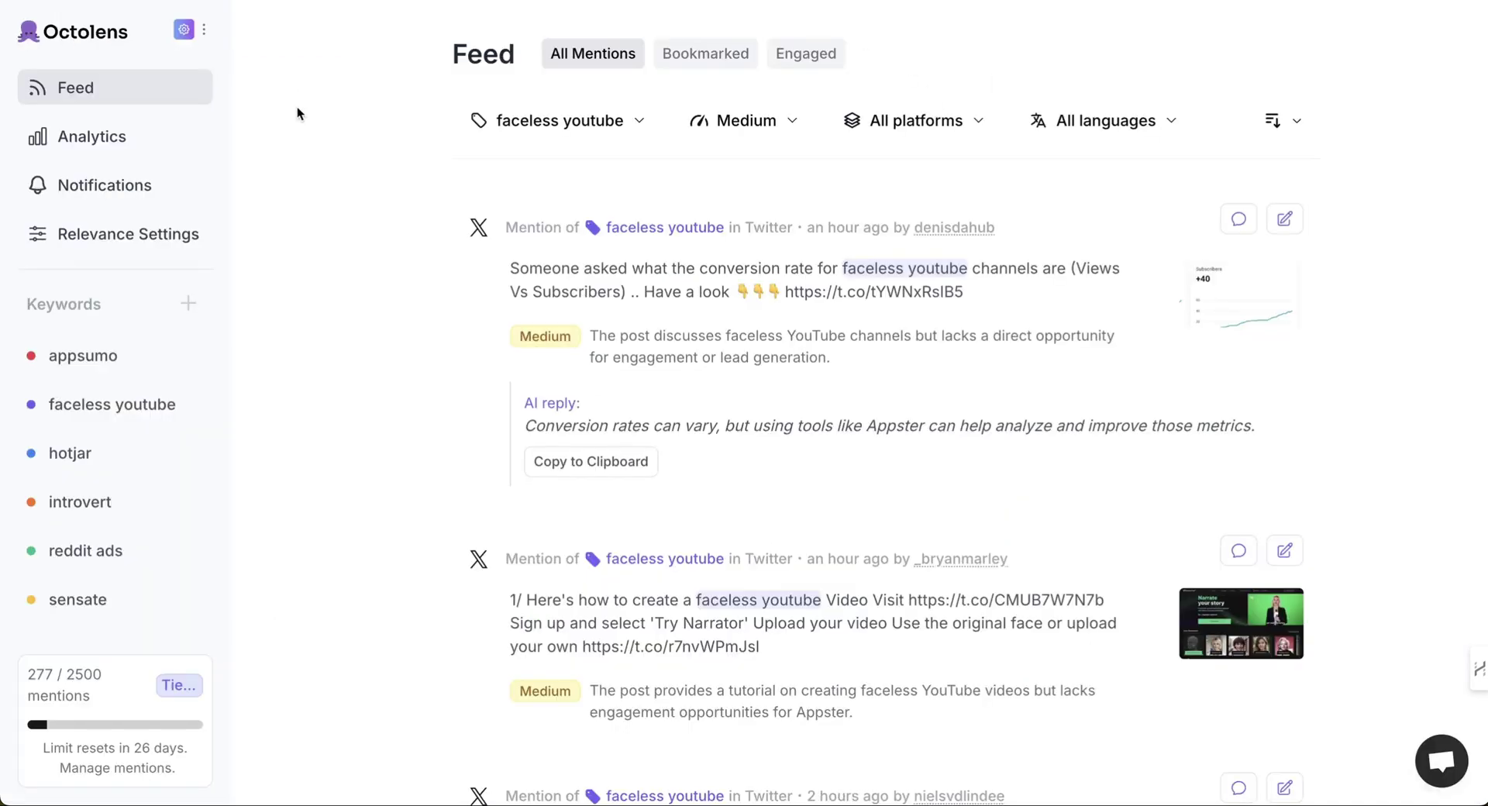